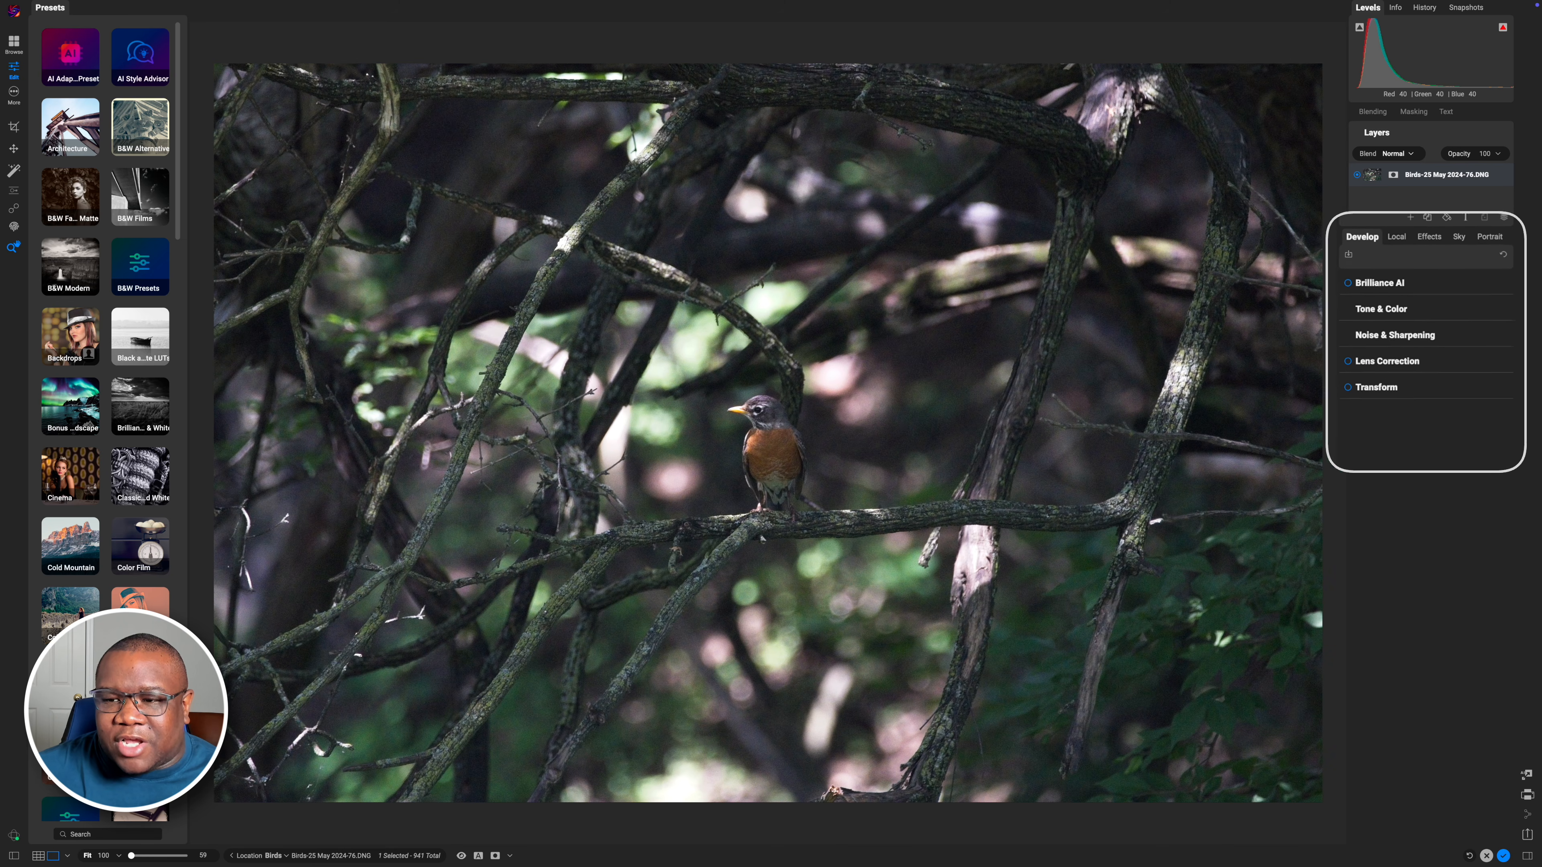
In Tone & Color, set Exposure to 0.75, Contrast to 12, Shadows to 15 and Blacks to -17
{"action": "left_click", "coordinate": [1387, 305]}
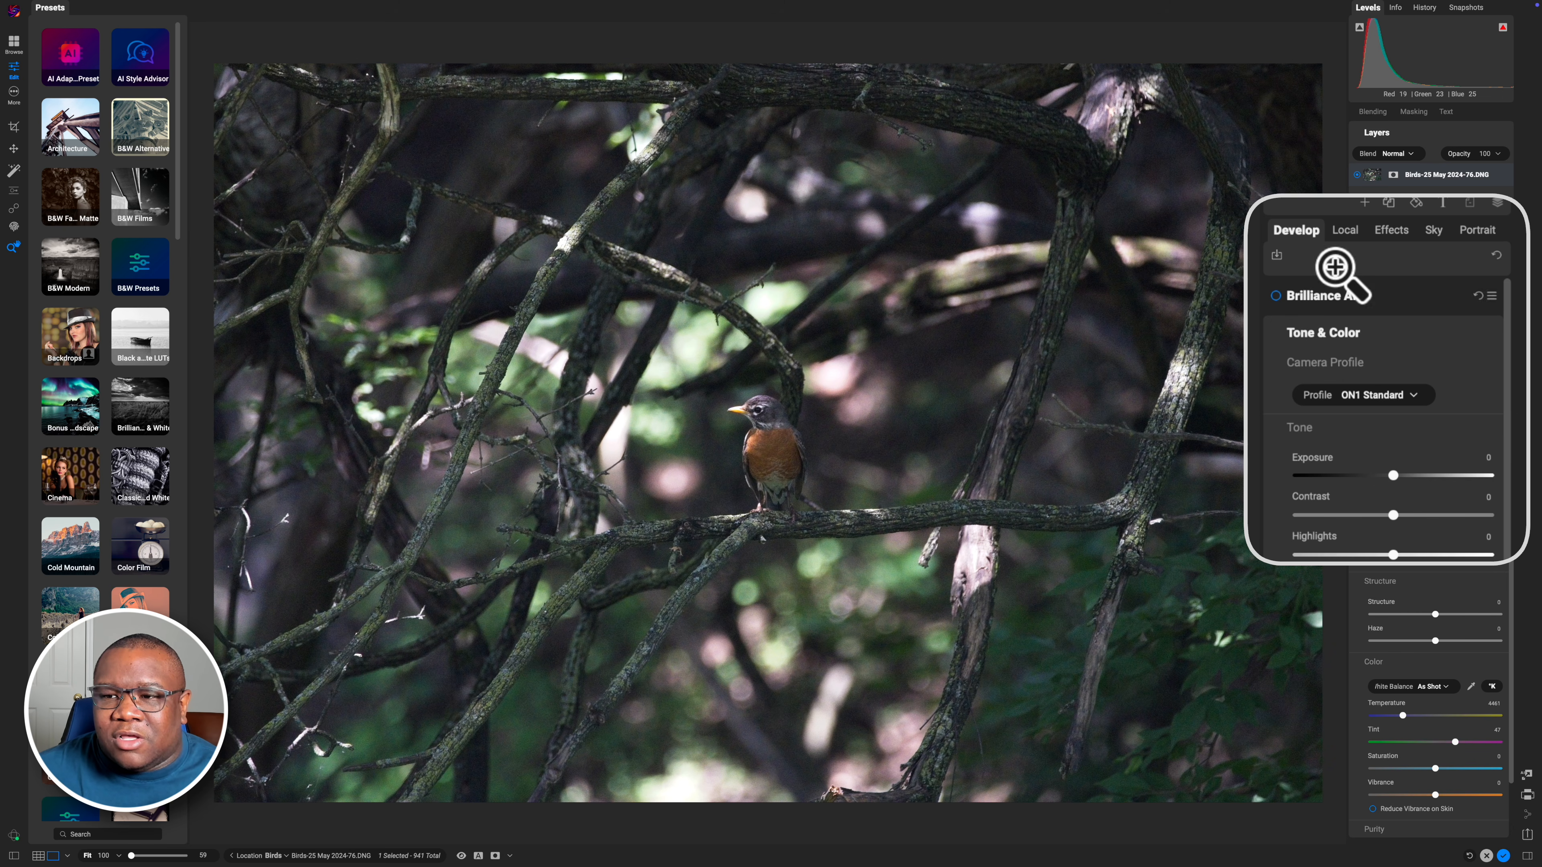
{"action": "left_click", "coordinate": [1340, 234]}
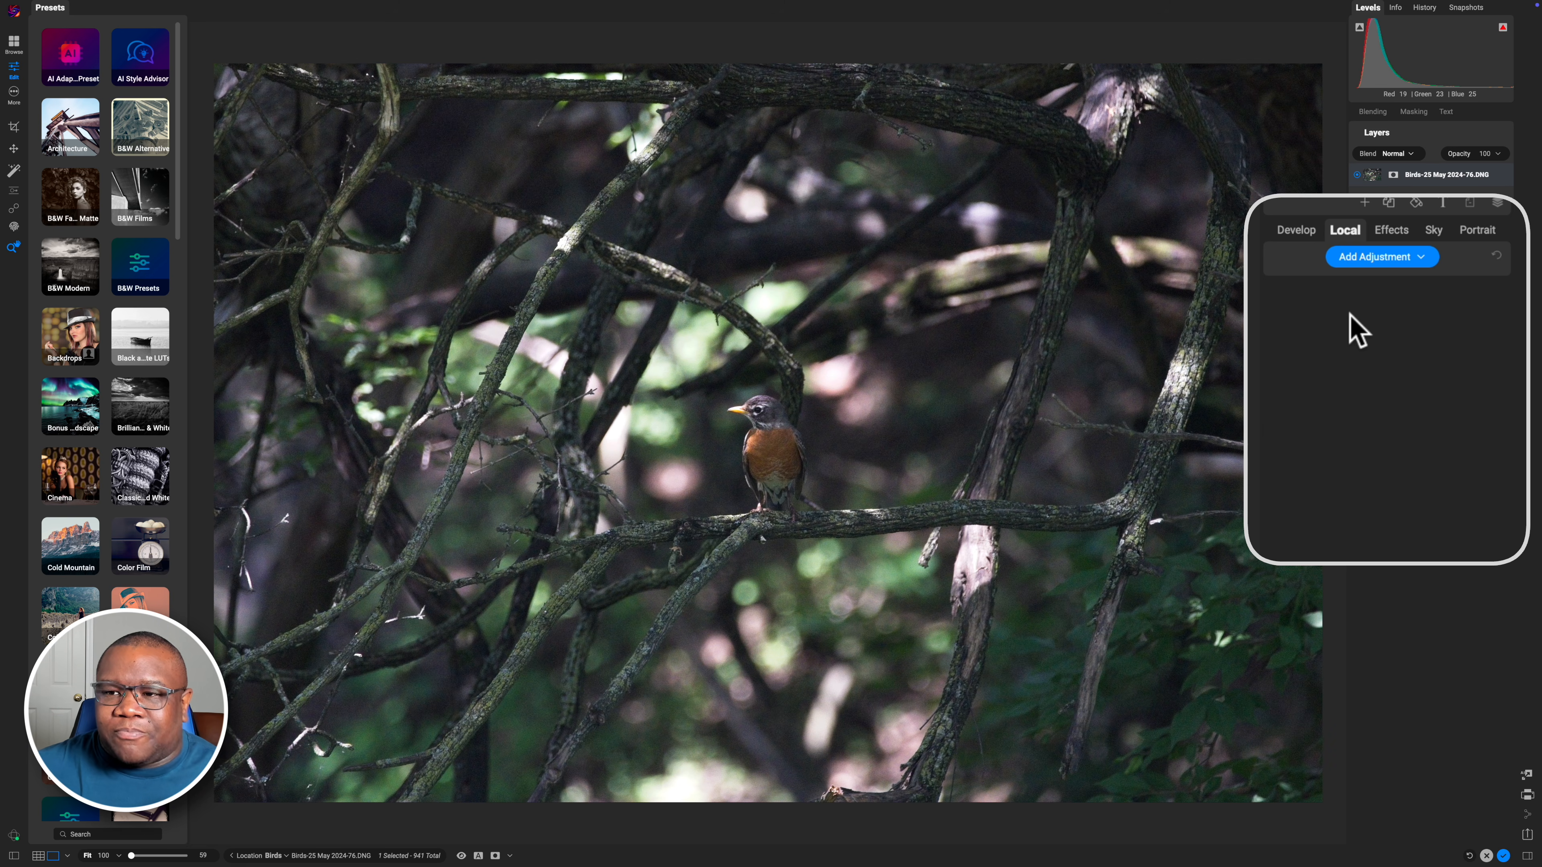
{"action": "left_click", "coordinate": [1392, 230]}
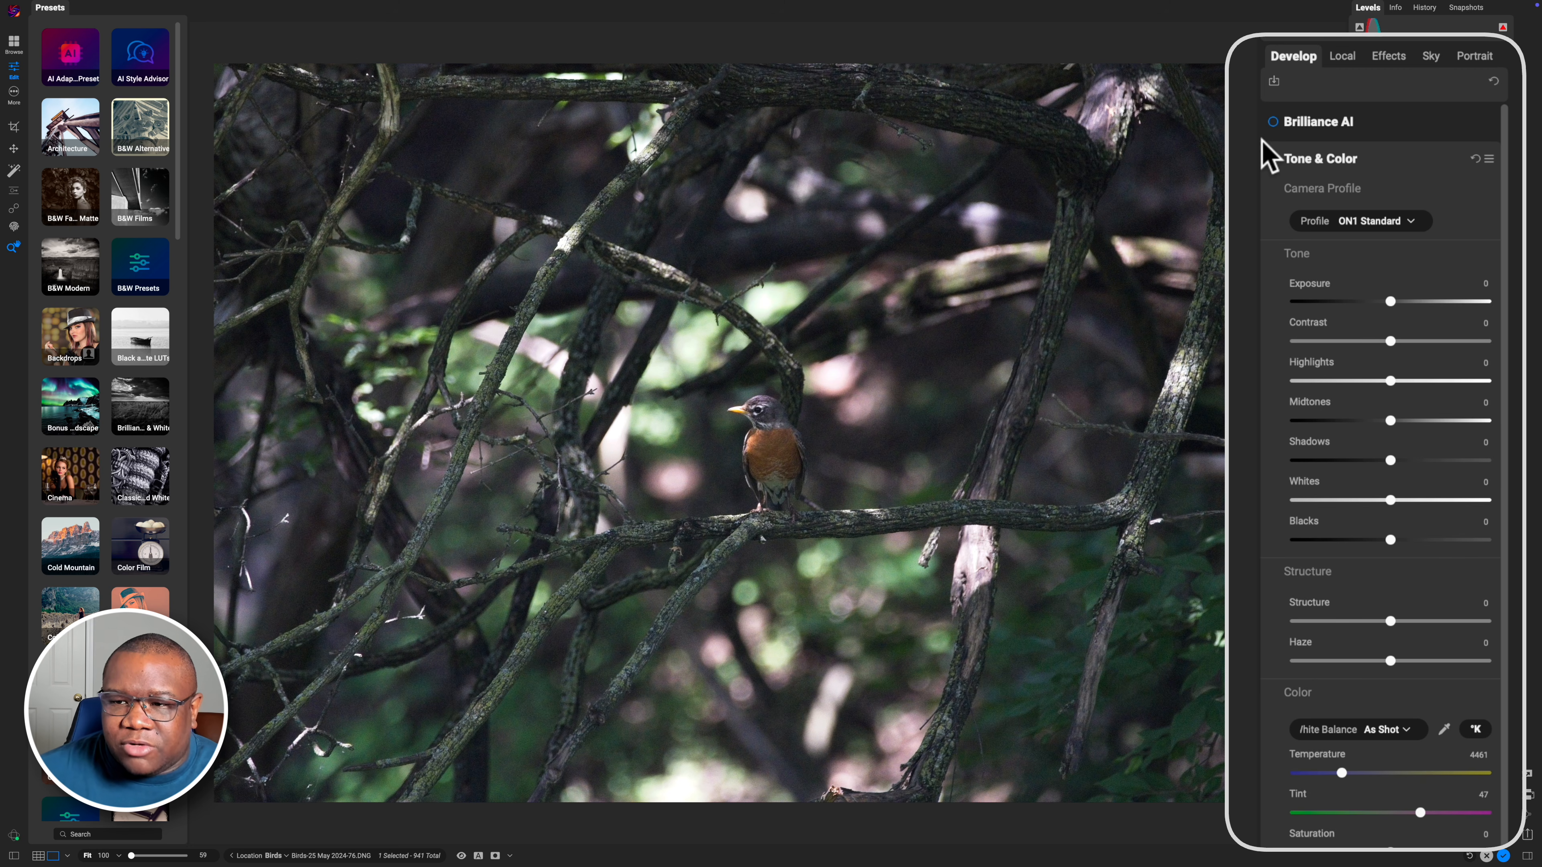
{"action": "left_click", "coordinate": [1394, 301]}
{"action": "left_click_drag", "start_coordinate": [1394, 301], "coordinate": [1404, 303]}
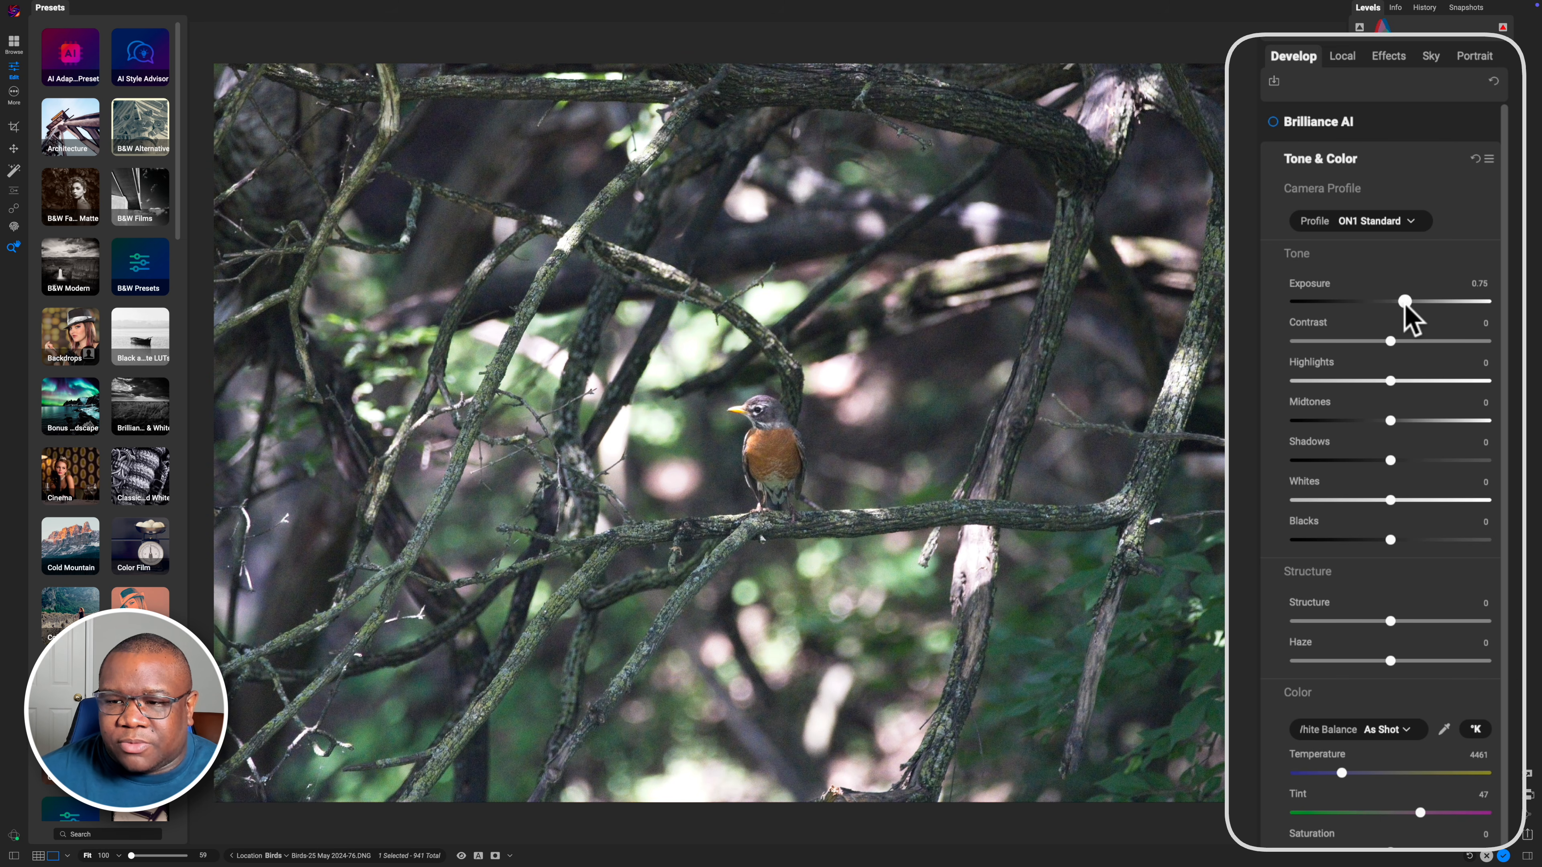
{"action": "left_click_drag", "start_coordinate": [1390, 460], "coordinate": [1405, 460]}
{"action": "left_click_drag", "start_coordinate": [1390, 540], "coordinate": [1375, 540]}
{"action": "left_click_drag", "start_coordinate": [1391, 341], "coordinate": [1401, 342]}
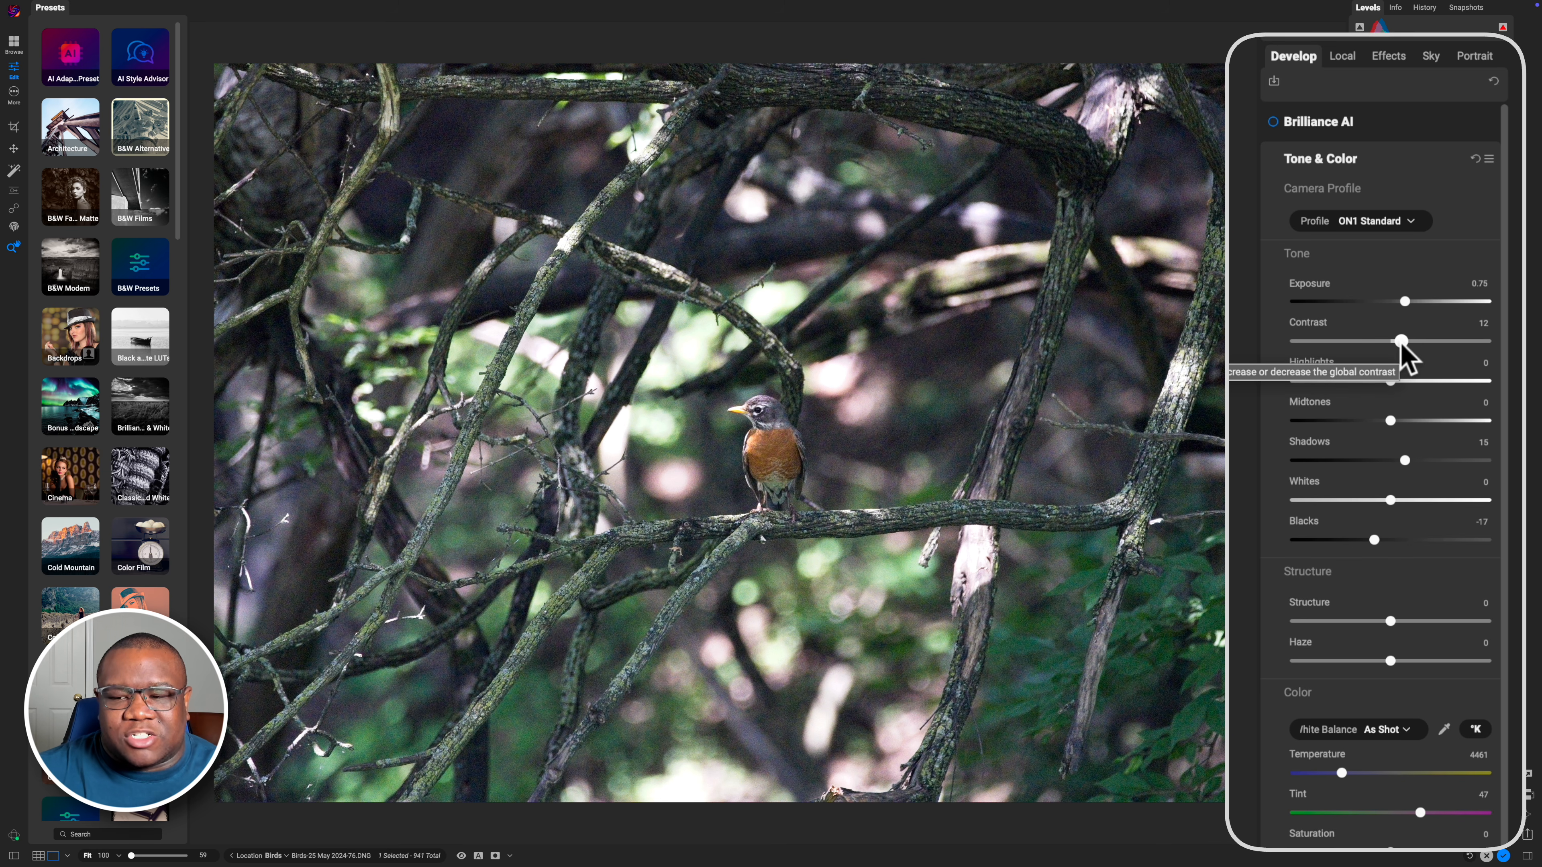
Lower the Haze slider in the Structure section
{"action": "left_click_drag", "start_coordinate": [1504, 200], "coordinate": [1504, 298]}
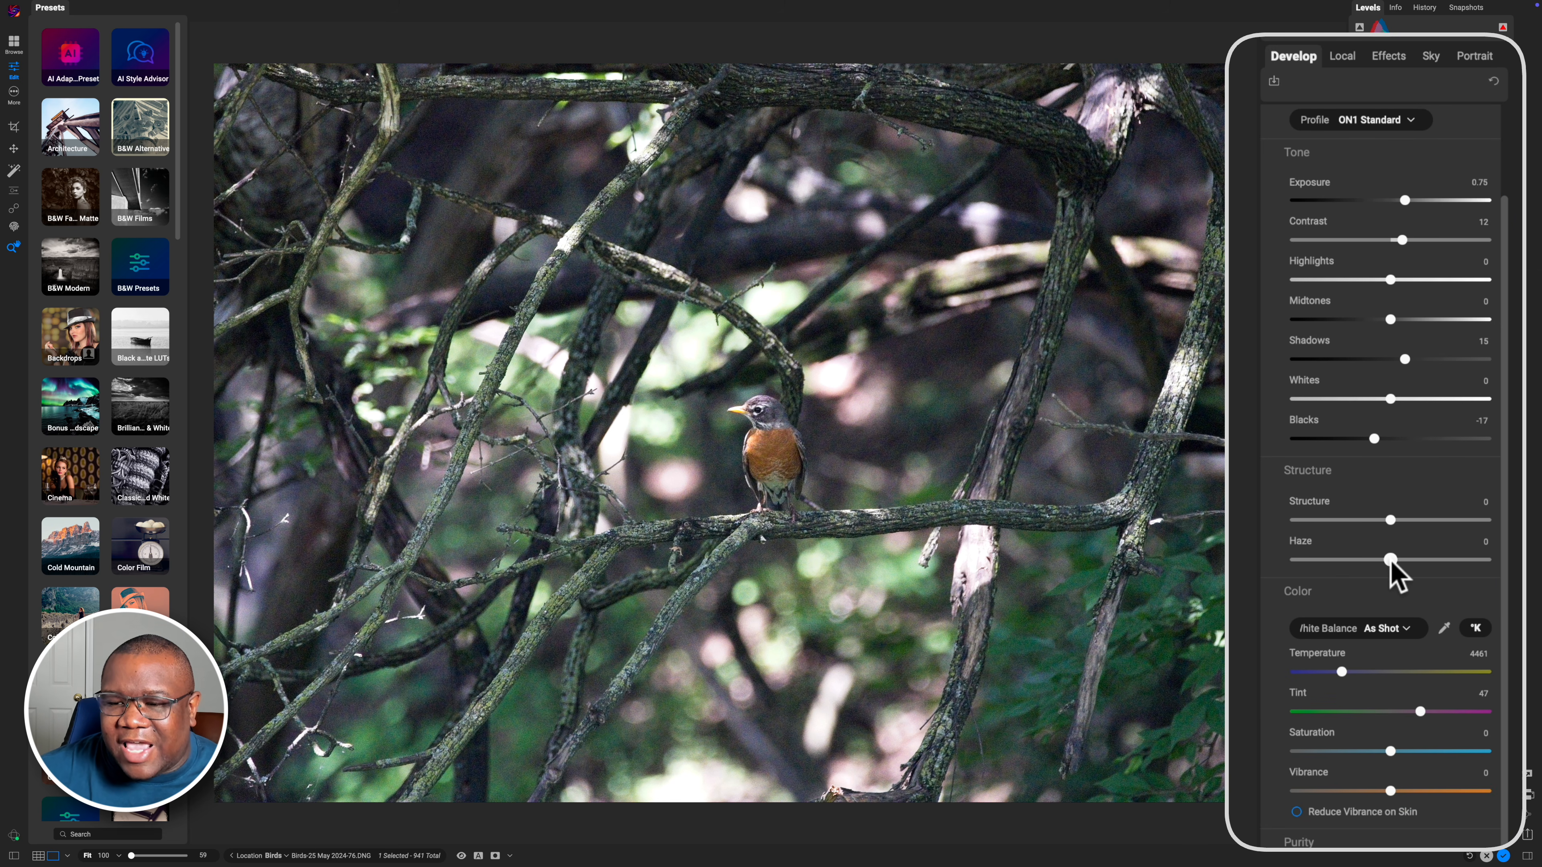
{"action": "left_click", "coordinate": [1342, 474]}
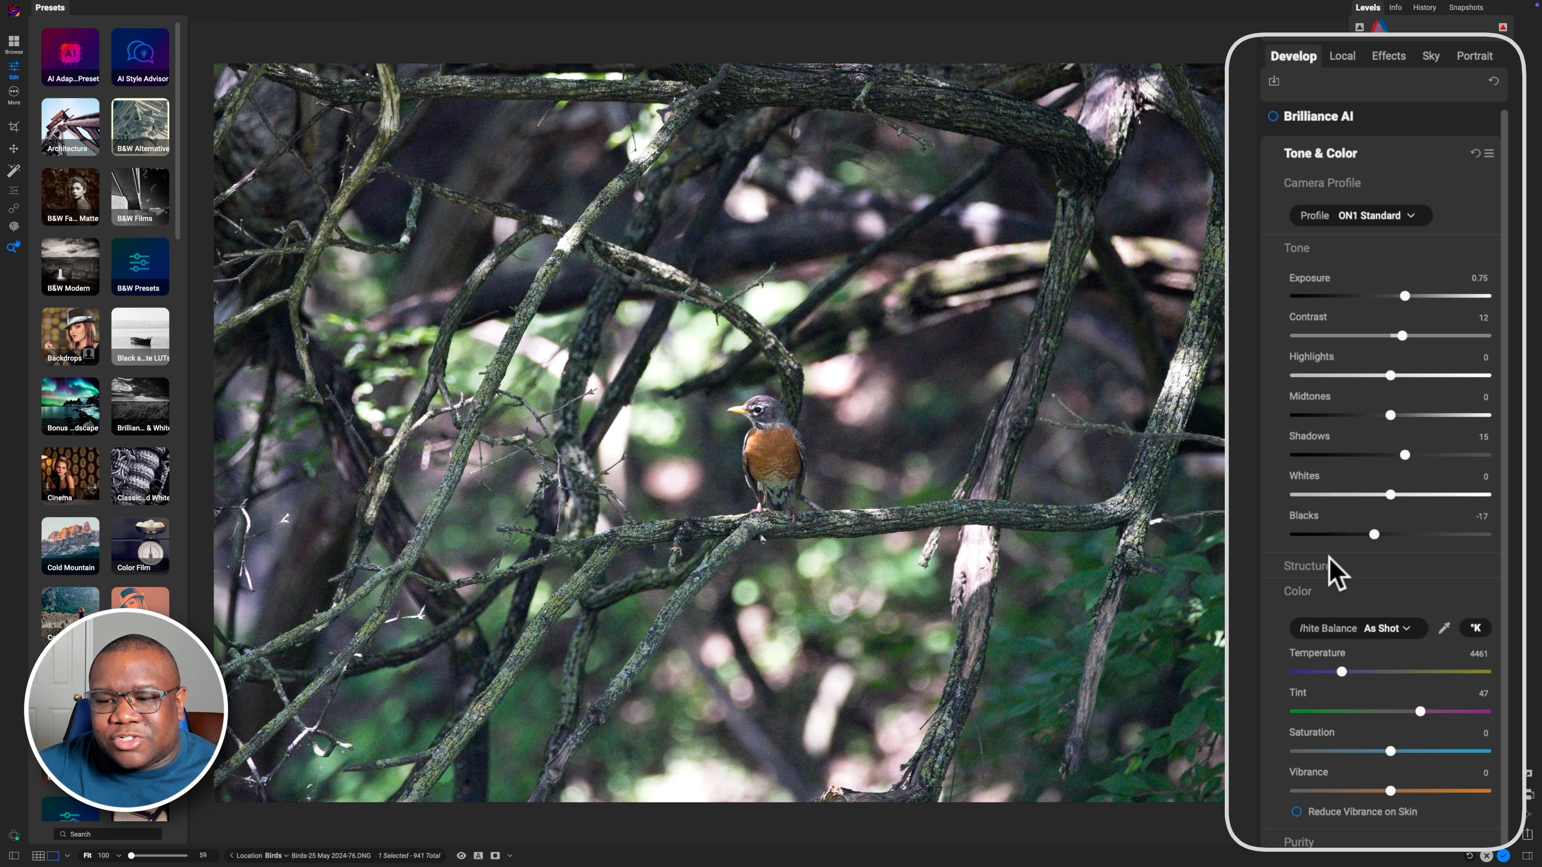
{"action": "left_click", "coordinate": [1326, 560]}
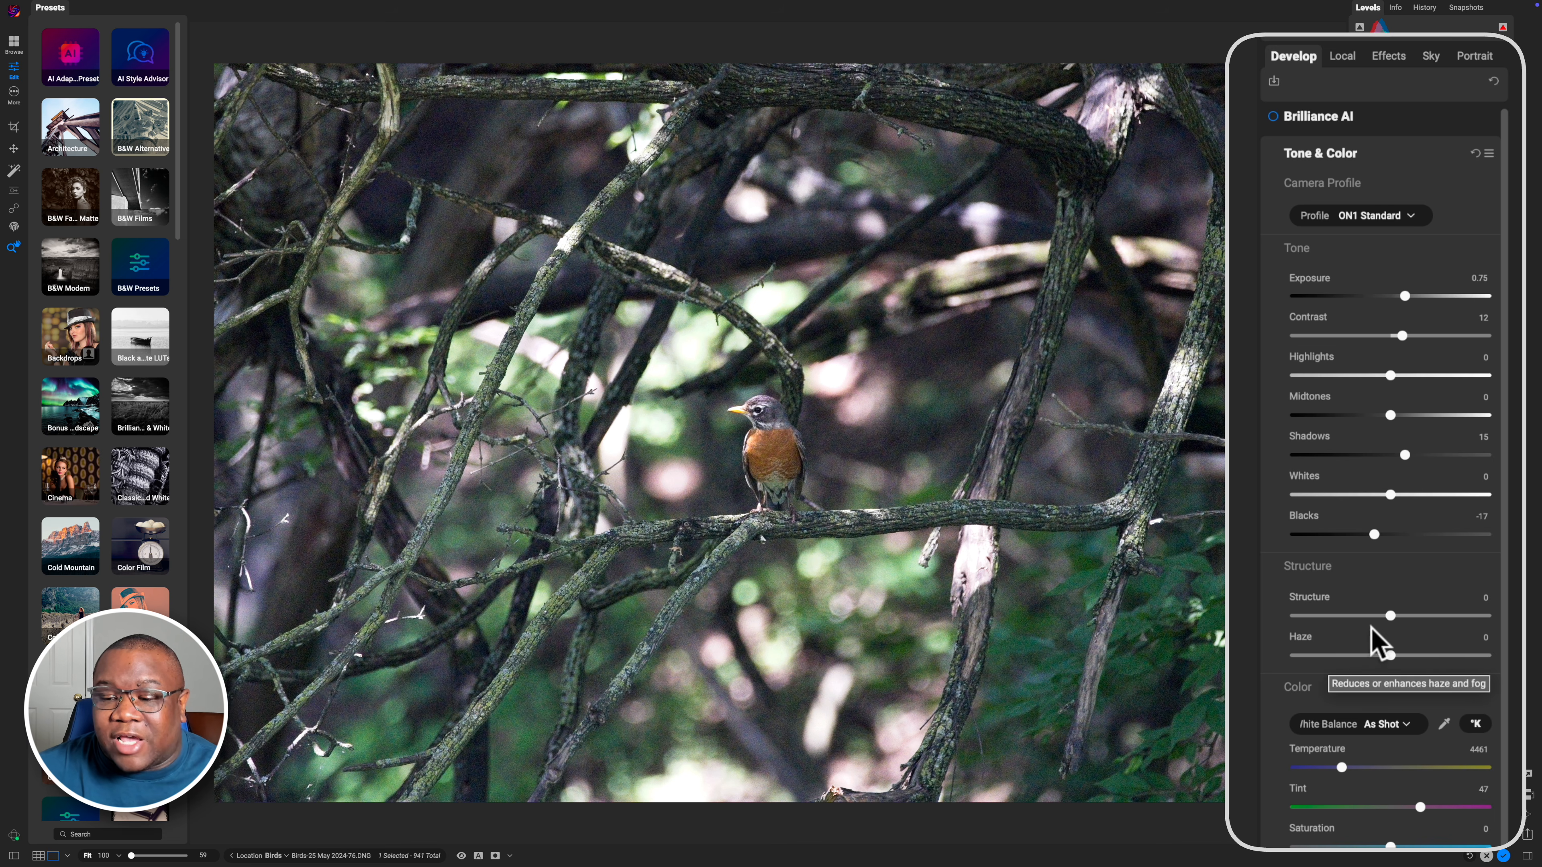
{"action": "left_click_drag", "start_coordinate": [1389, 614], "coordinate": [1372, 655]}
{"action": "left_click_drag", "start_coordinate": [1505, 493], "coordinate": [1504, 585]}
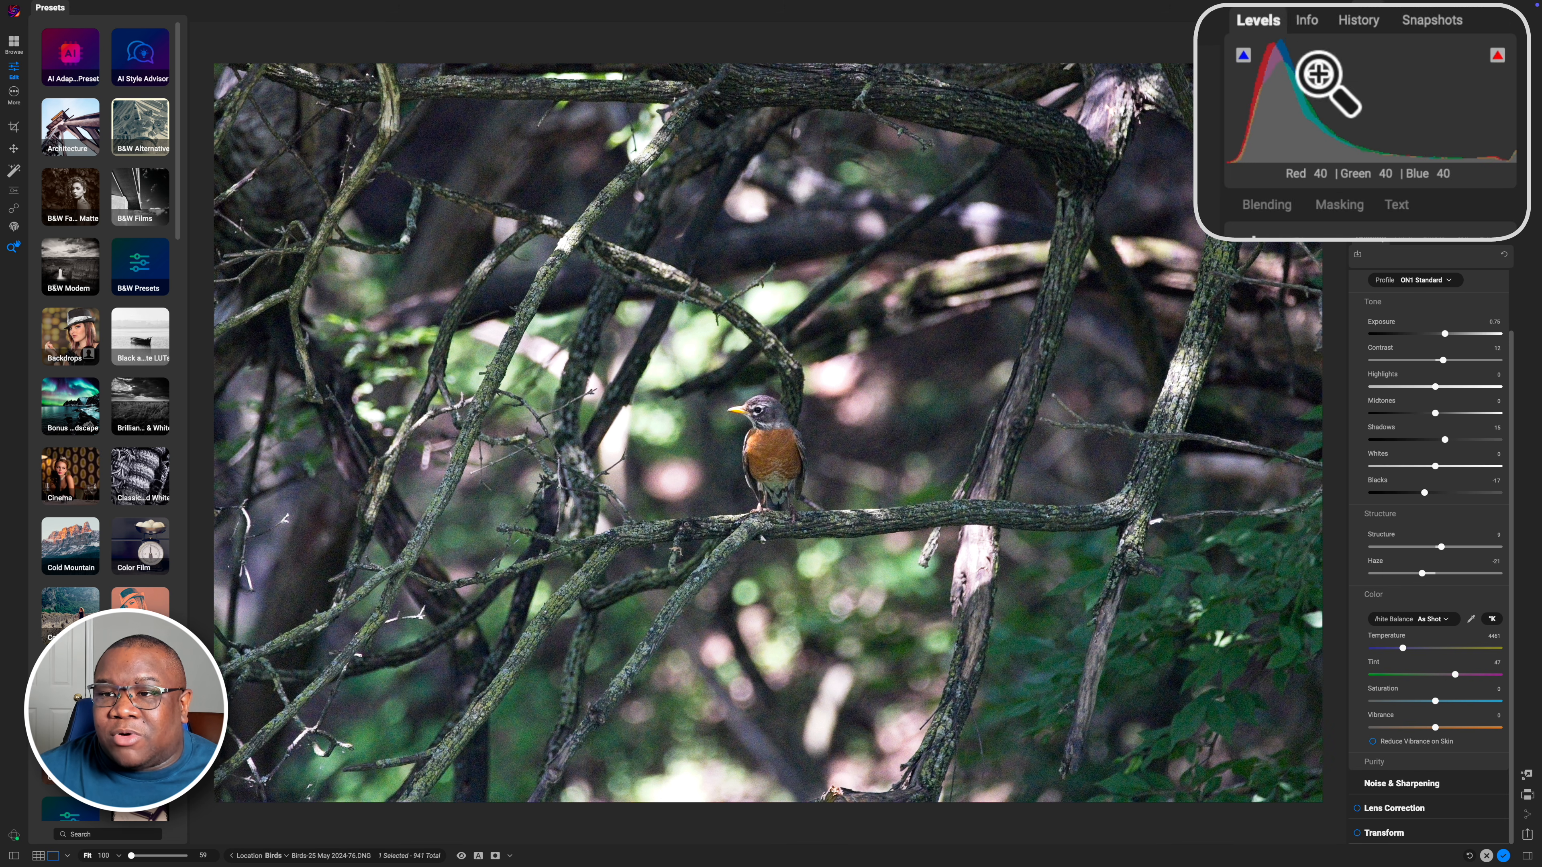
Open Noise & Sharpening and switch it to NoNoise AI
{"action": "left_click", "coordinate": [1306, 22]}
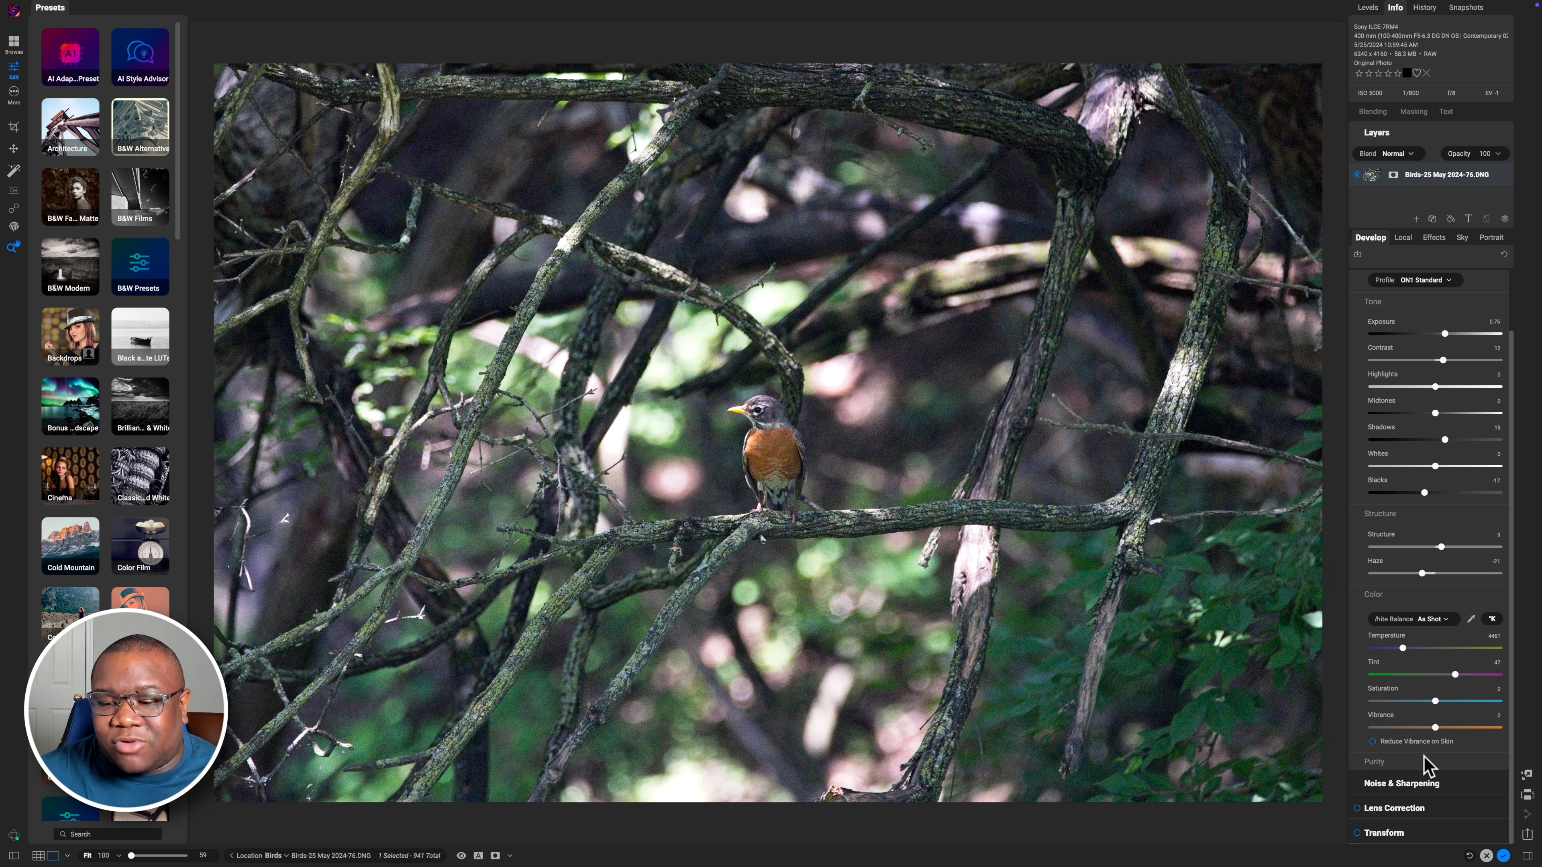
{"action": "left_click", "coordinate": [1392, 786]}
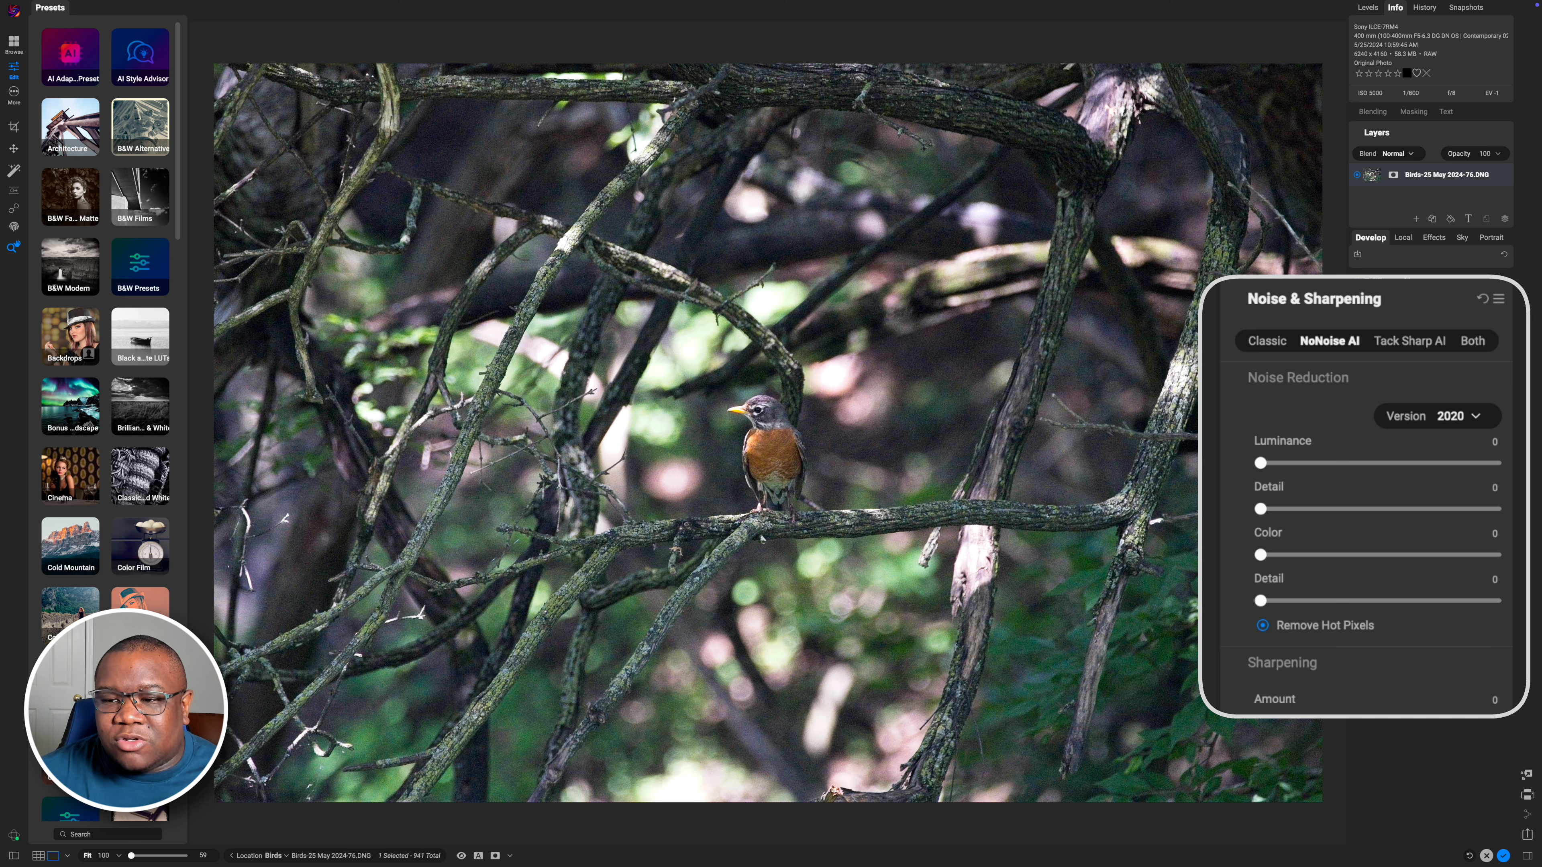
{"action": "left_click", "coordinate": [1328, 342]}
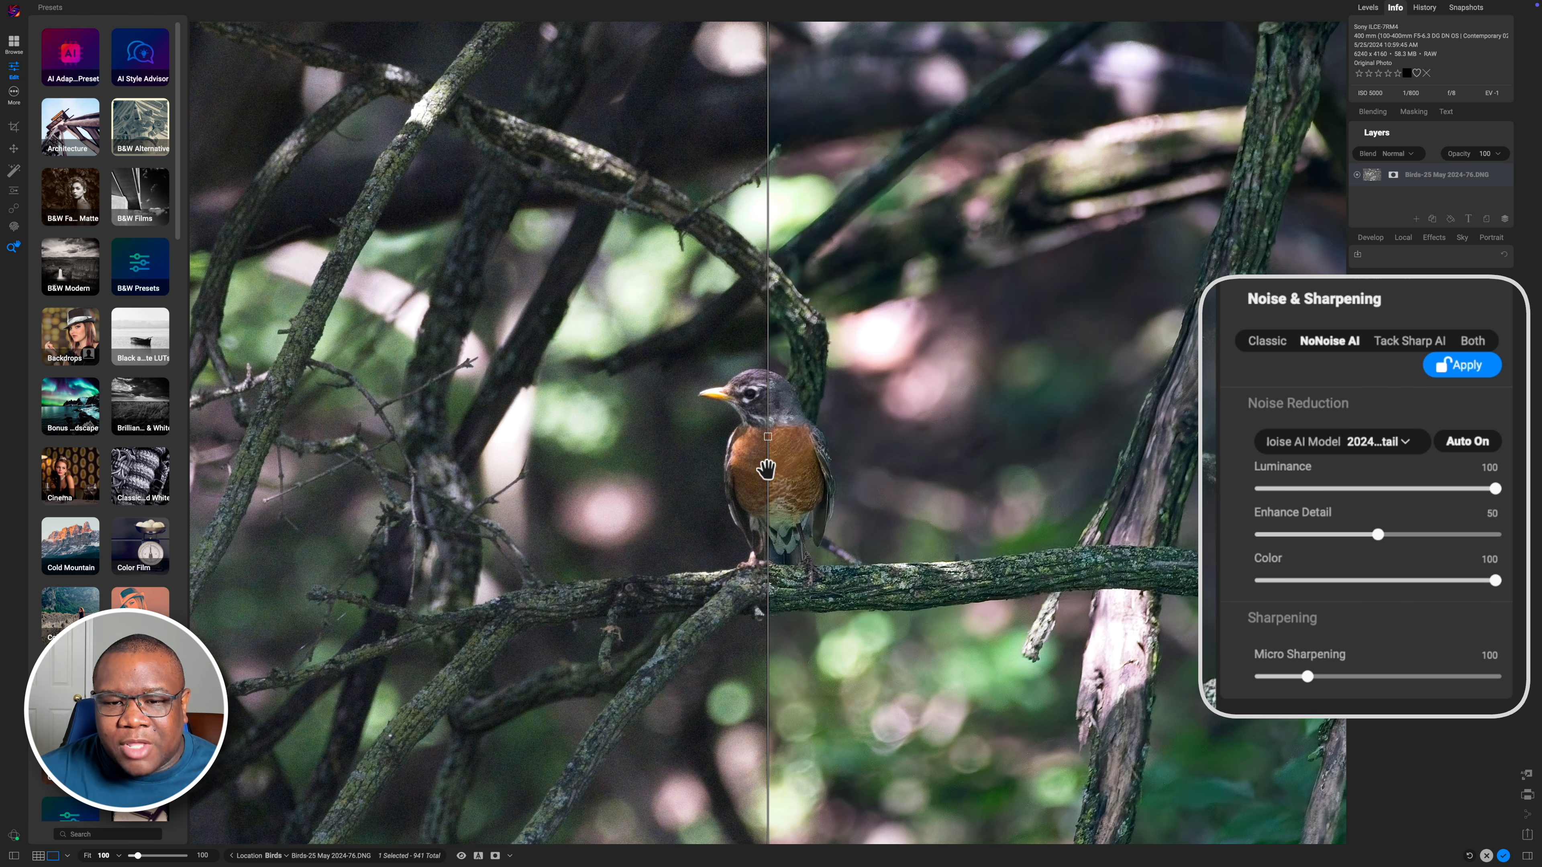
Move the split-screen compare divider over the robin and apply the NoNoise AI noise reduction
{"action": "left_click_drag", "start_coordinate": [768, 436], "coordinate": [598, 437]}
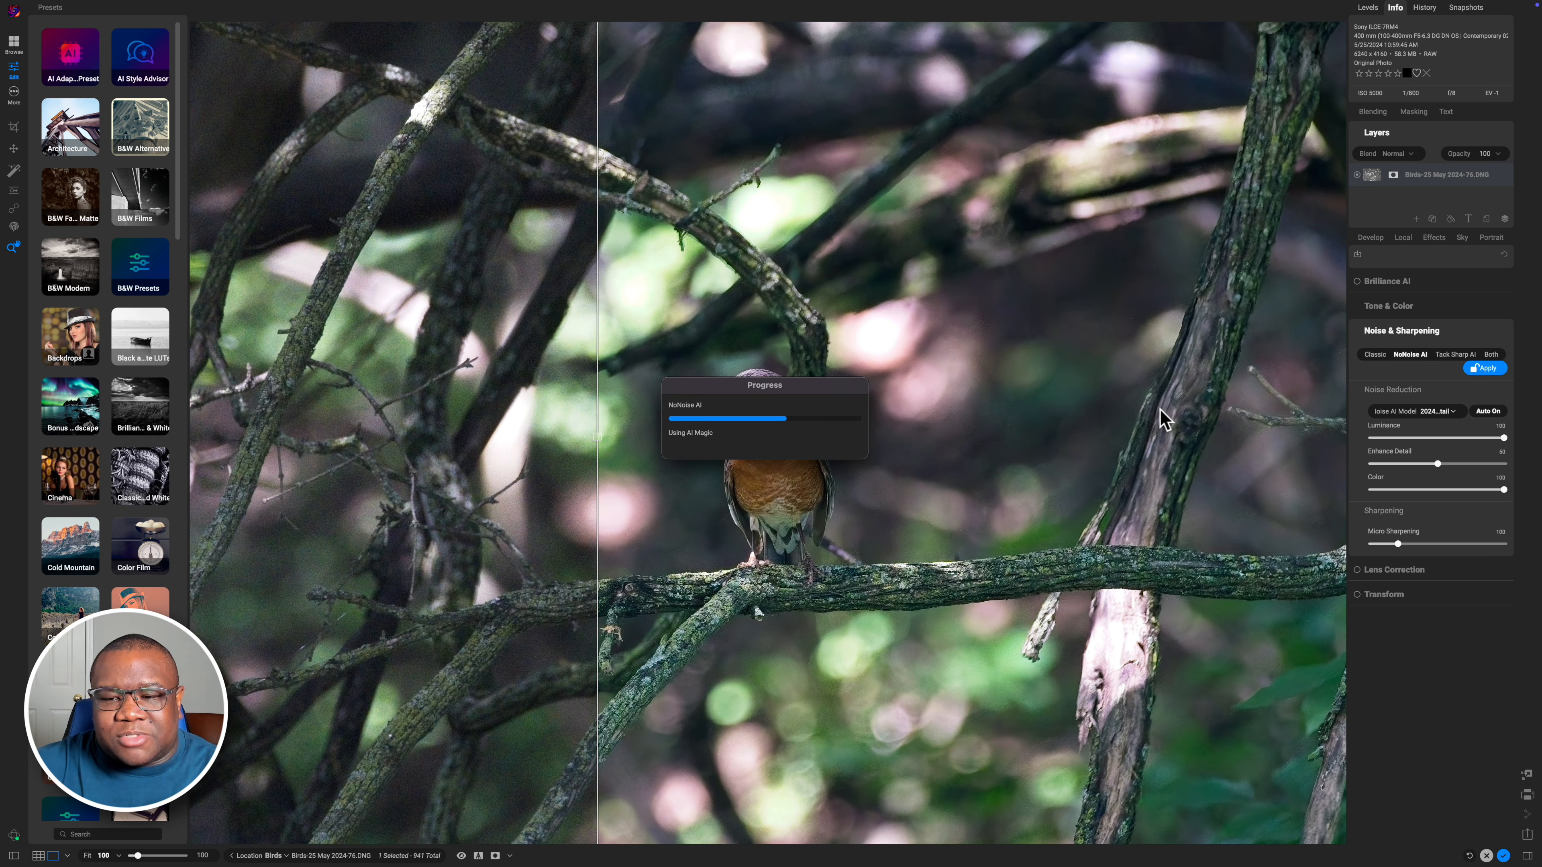
{"action": "left_click", "coordinate": [1119, 413]}
{"action": "left_click", "coordinate": [800, 449]}
{"action": "left_click", "coordinate": [801, 449]}
{"action": "left_click", "coordinate": [1472, 369]}
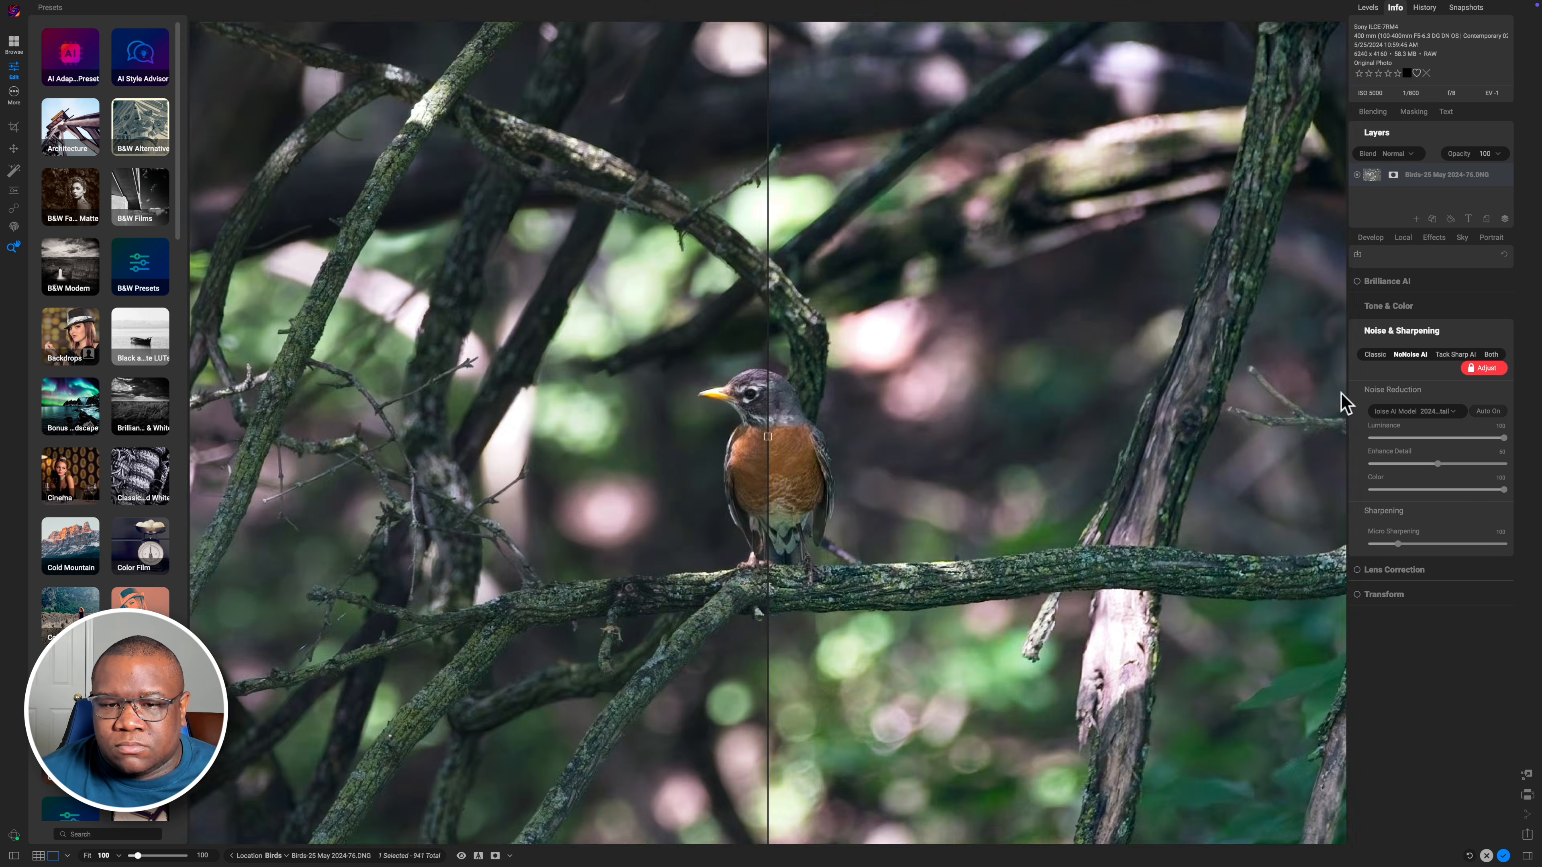
{"action": "left_click", "coordinate": [1477, 368]}
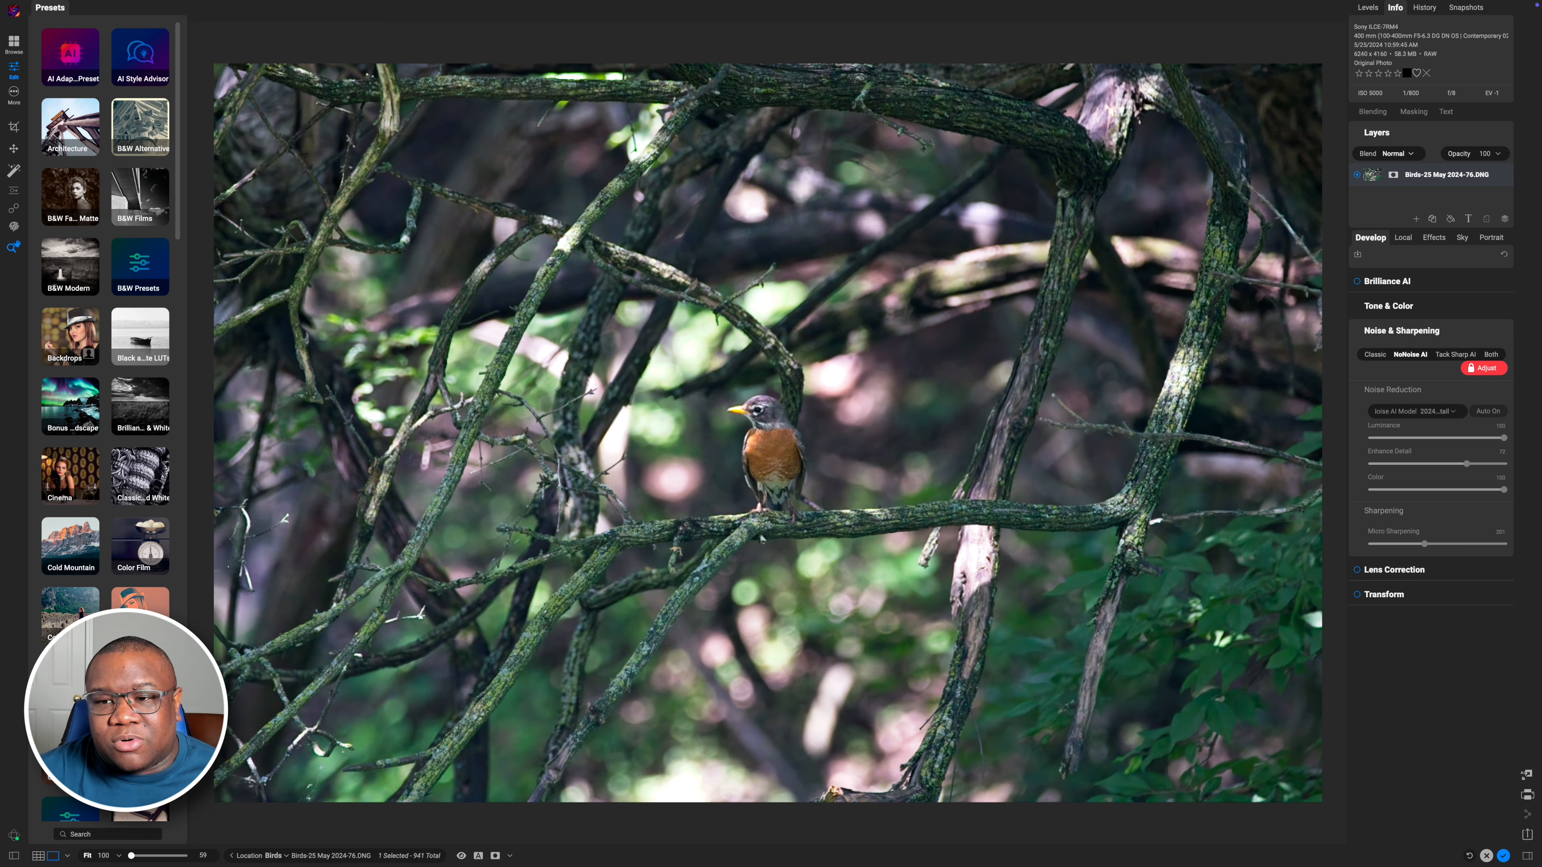
Toggle the edit preview off and back on to compare before and after
{"action": "key", "text": "backslash"}
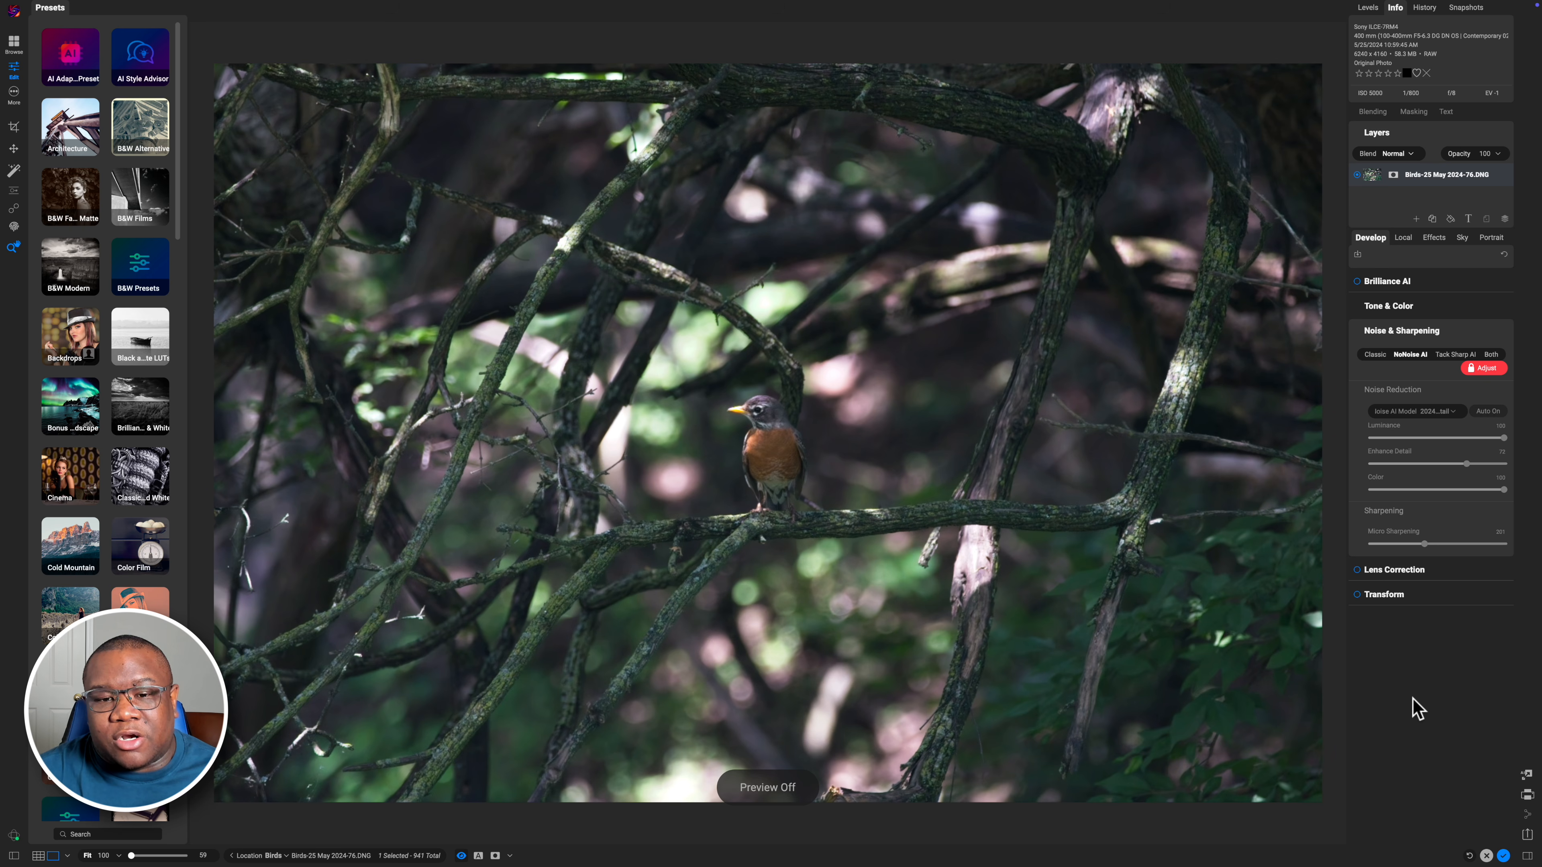
{"action": "key", "text": "backslash"}
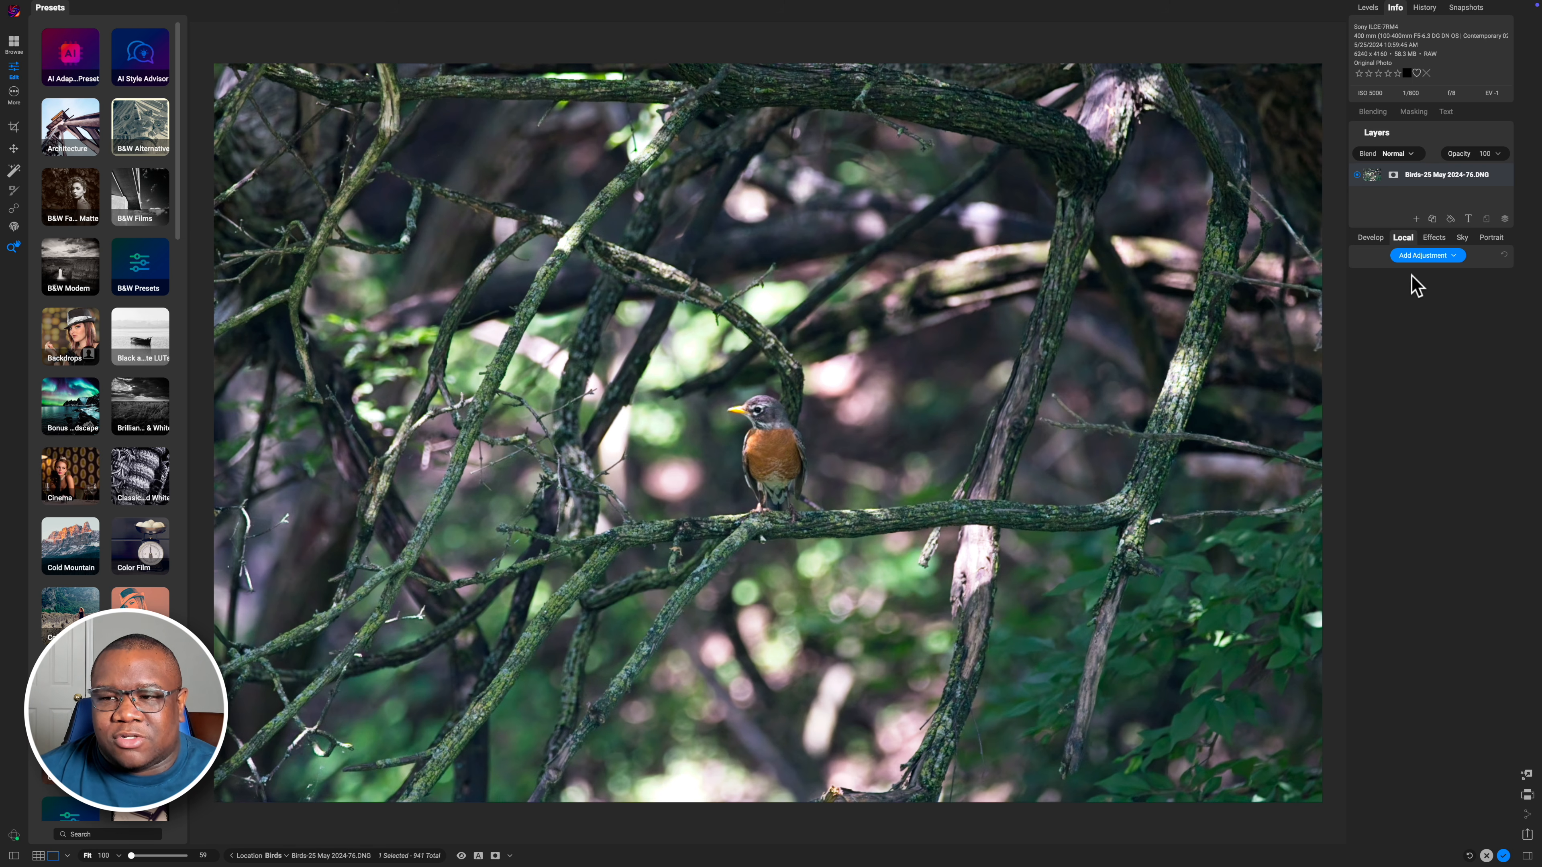
Add a local brush adjustment and set its Exposure to -1
{"action": "left_click", "coordinate": [1420, 256]}
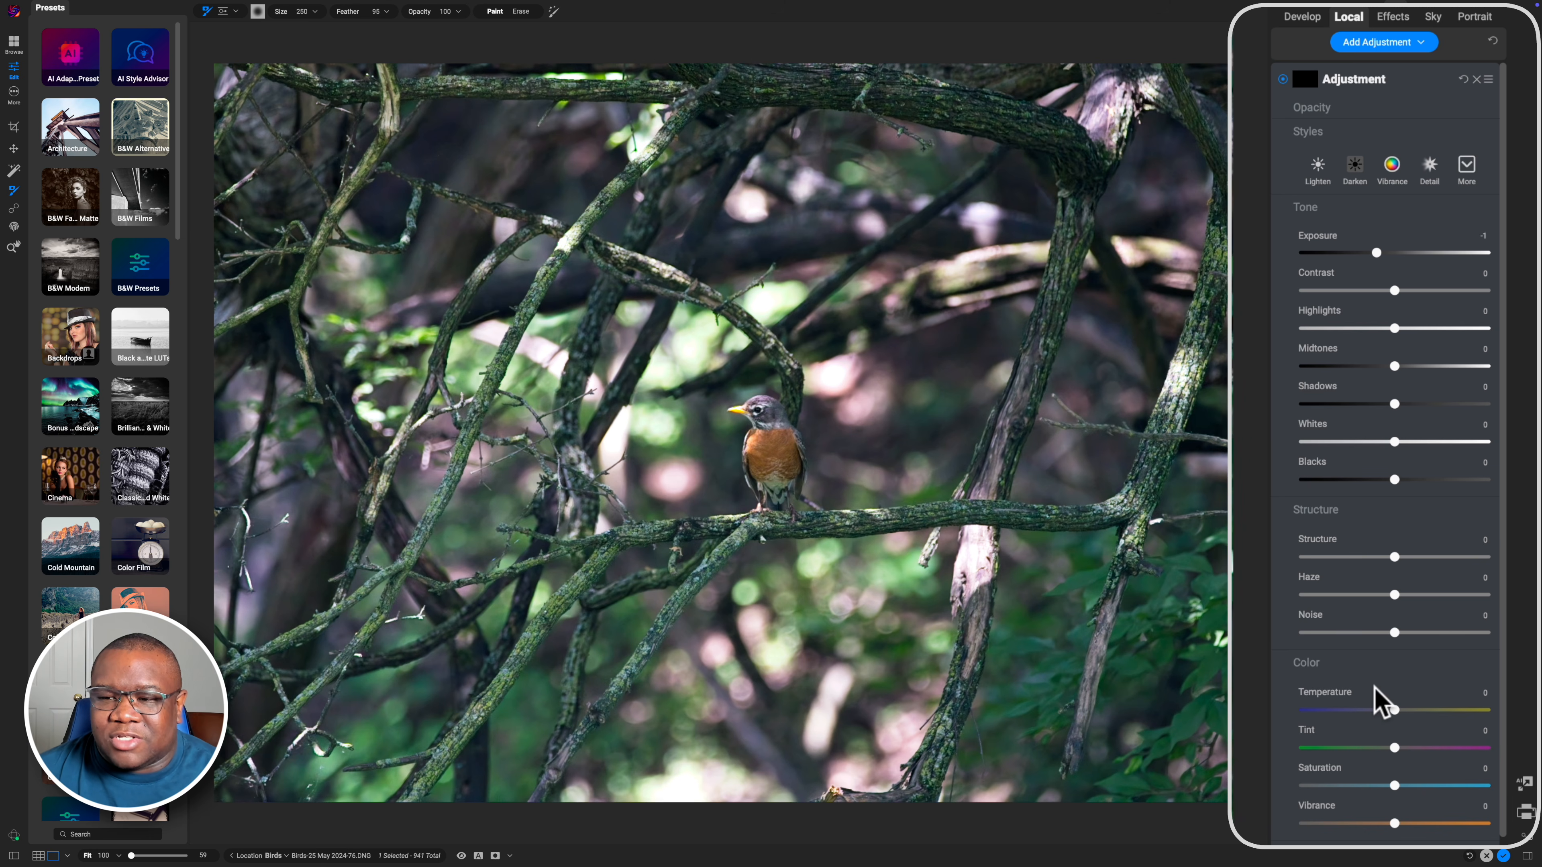
{"action": "double_click", "coordinate": [1315, 243]}
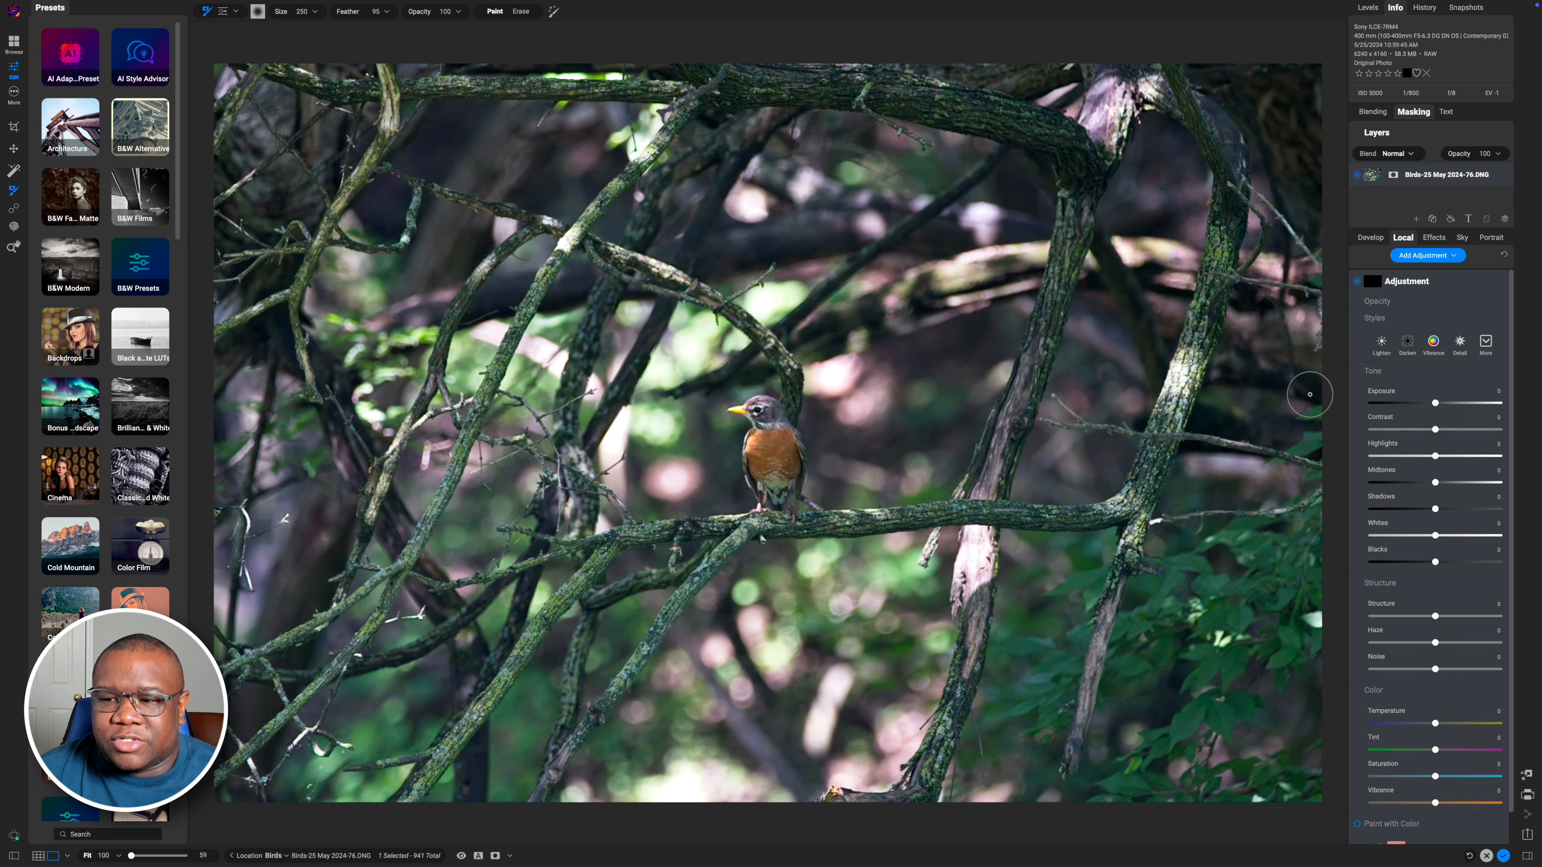
{"action": "left_click_drag", "start_coordinate": [1435, 403], "coordinate": [1423, 403]}
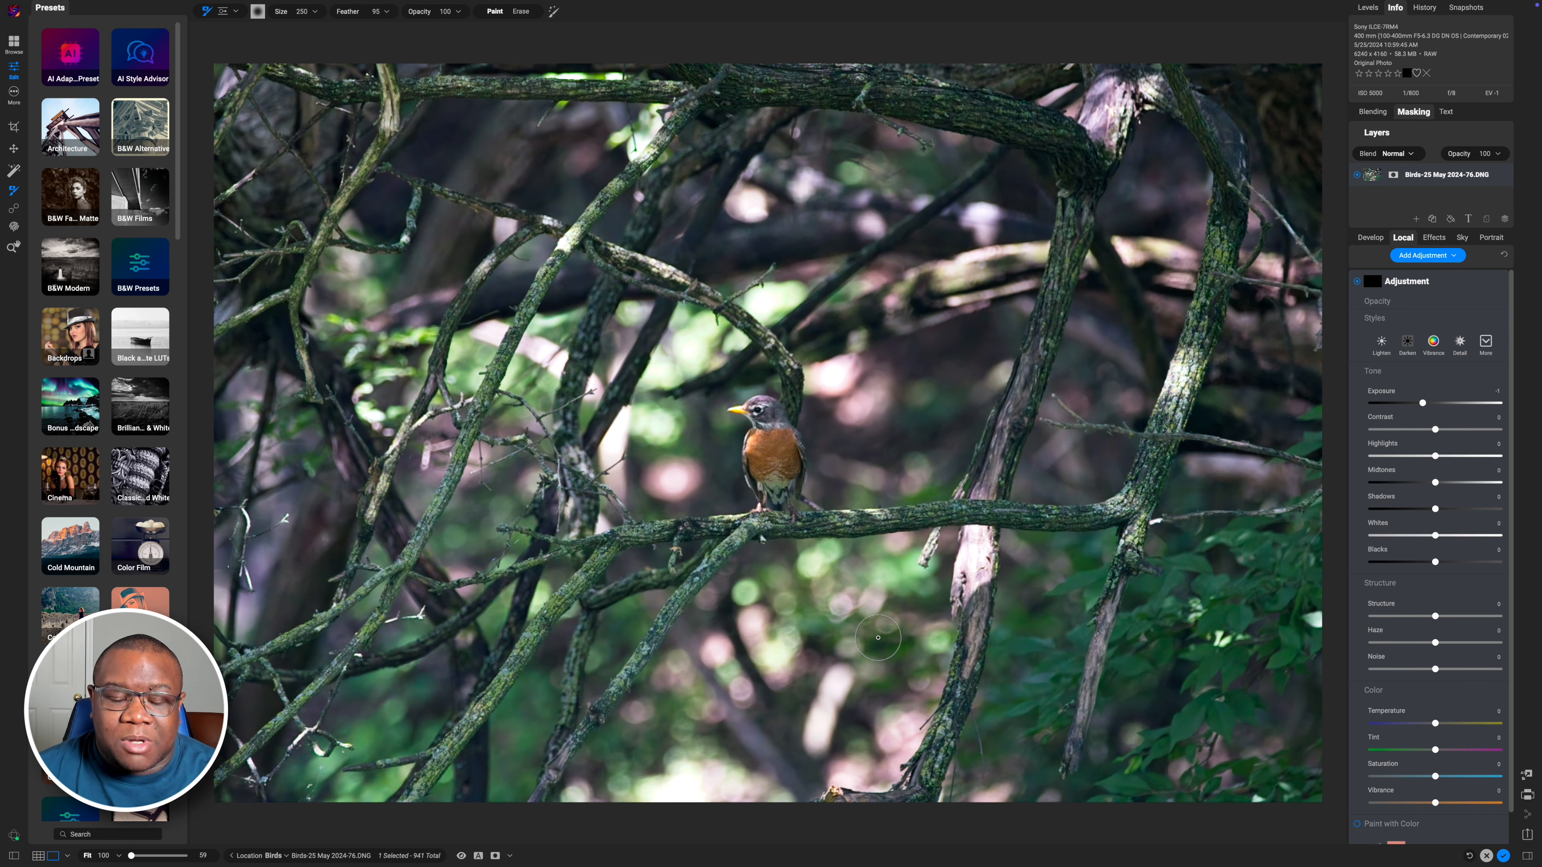
Enlarge the adjustment brush to size 1000 and toggle the mask overlay on and off
{"action": "key", "text": "bracketright"}
{"action": "key", "text": "bracketright"}
{"action": "key", "text": "bracketright"}
{"action": "key", "text": "bracketright"}
{"action": "key", "text": "bracketright"}
{"action": "key", "text": "bracketright"}
{"action": "key", "text": "bracketright"}
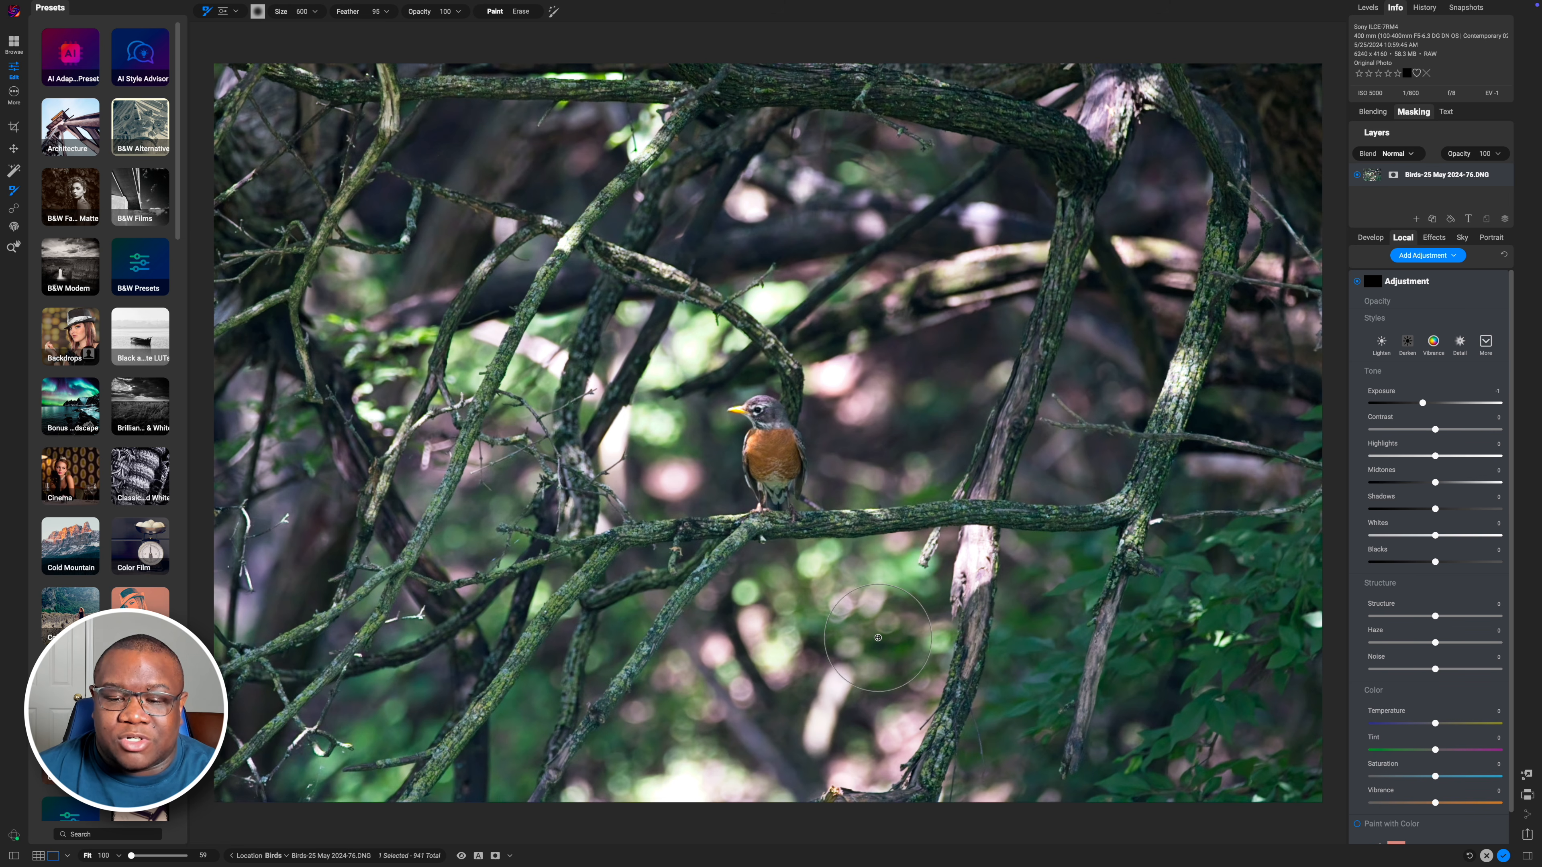
{"action": "key", "text": "bracketright"}
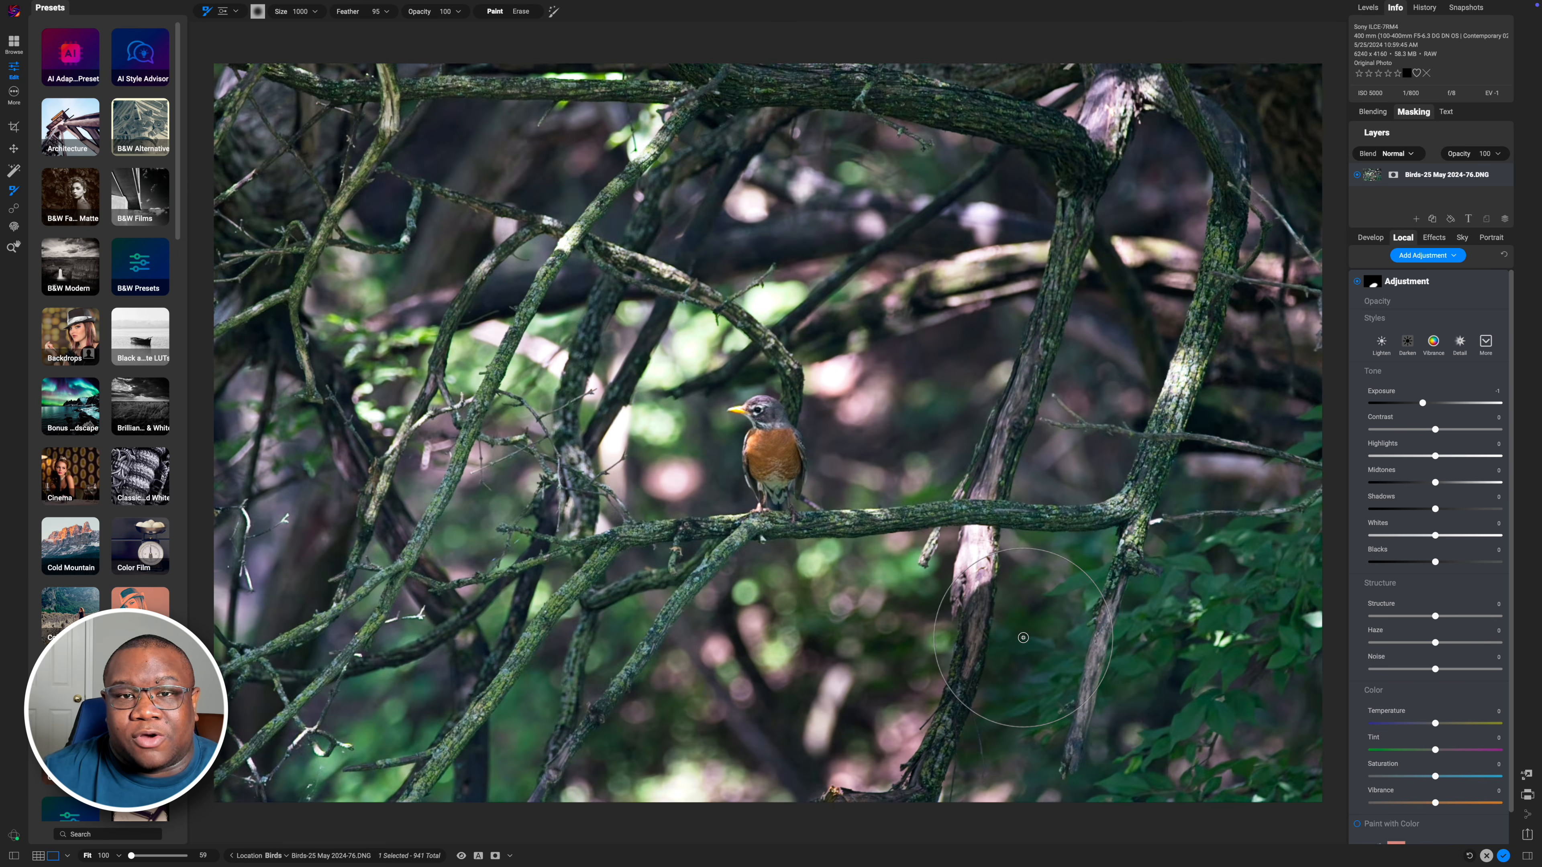
{"action": "key", "text": "ctrl+m"}
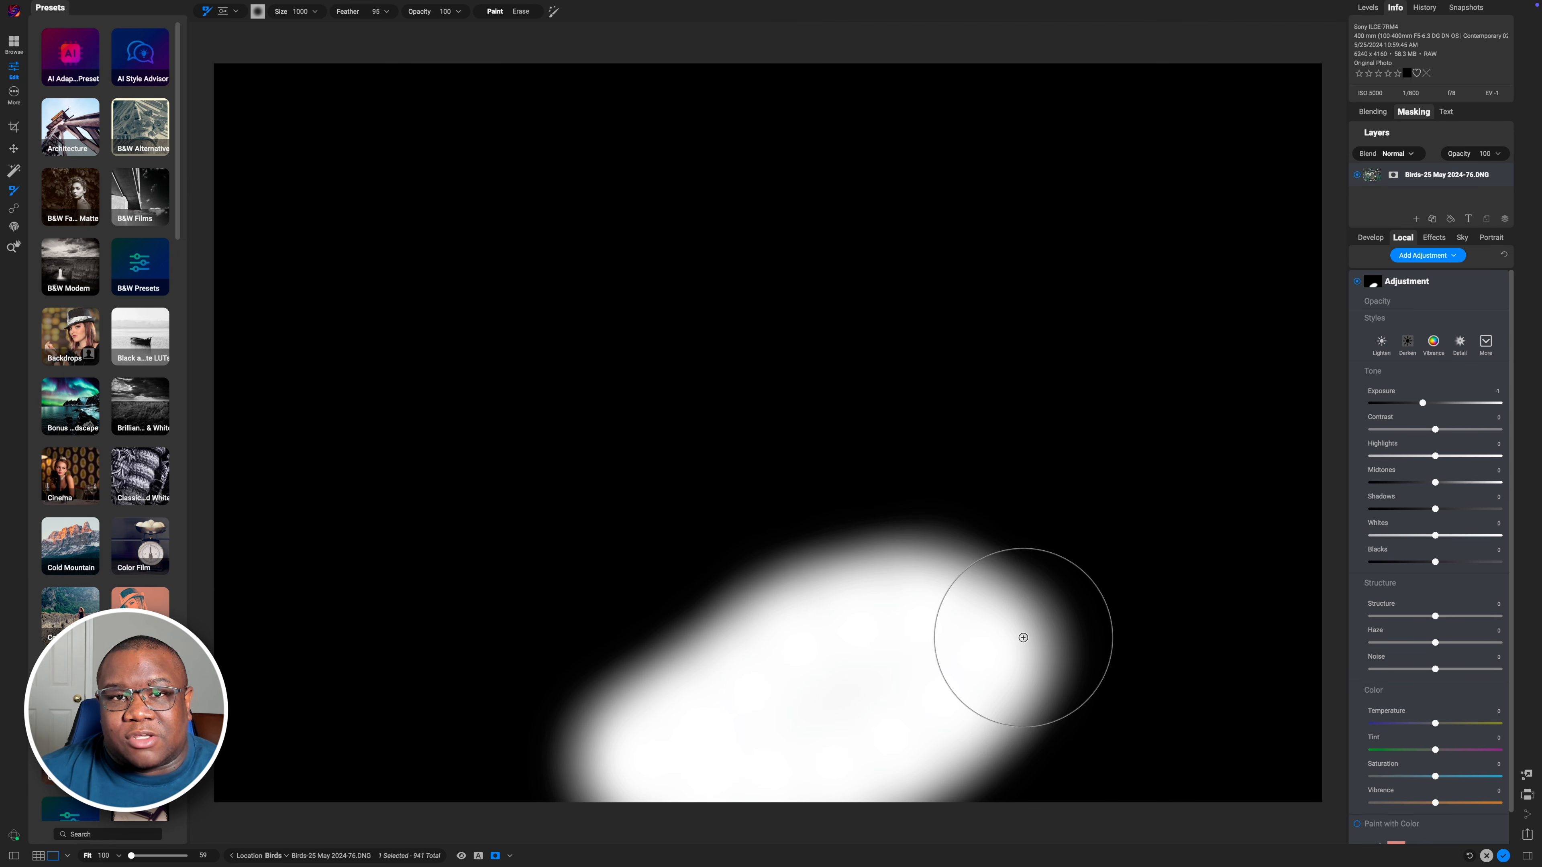
{"action": "key", "text": "ctrl+m"}
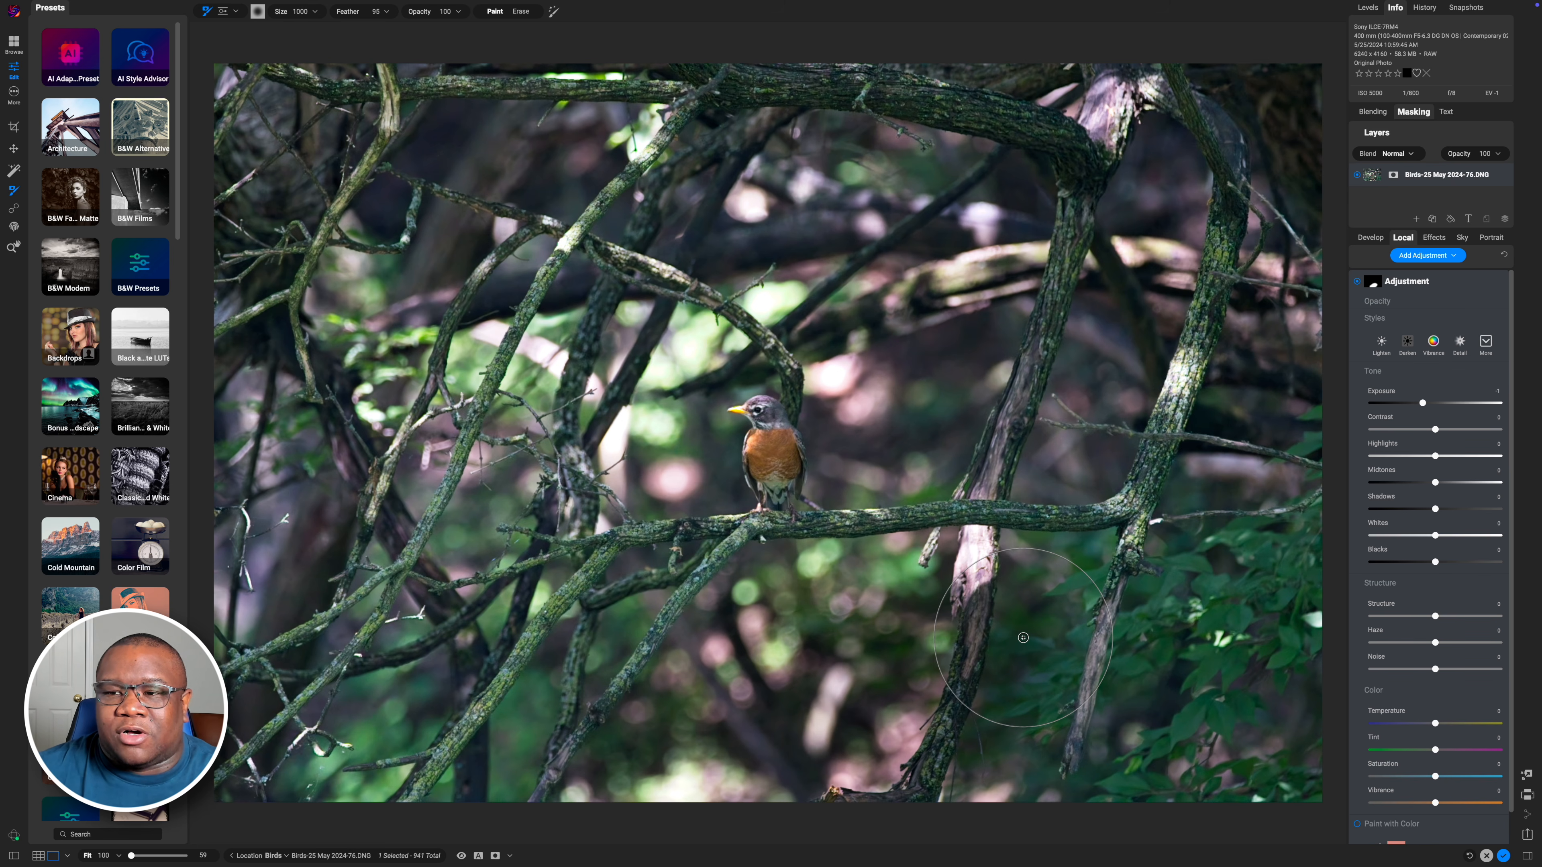
Apply the Cinema CN8 preset from Effects and lower the effect opacity to 45
{"action": "left_click", "coordinate": [1432, 237]}
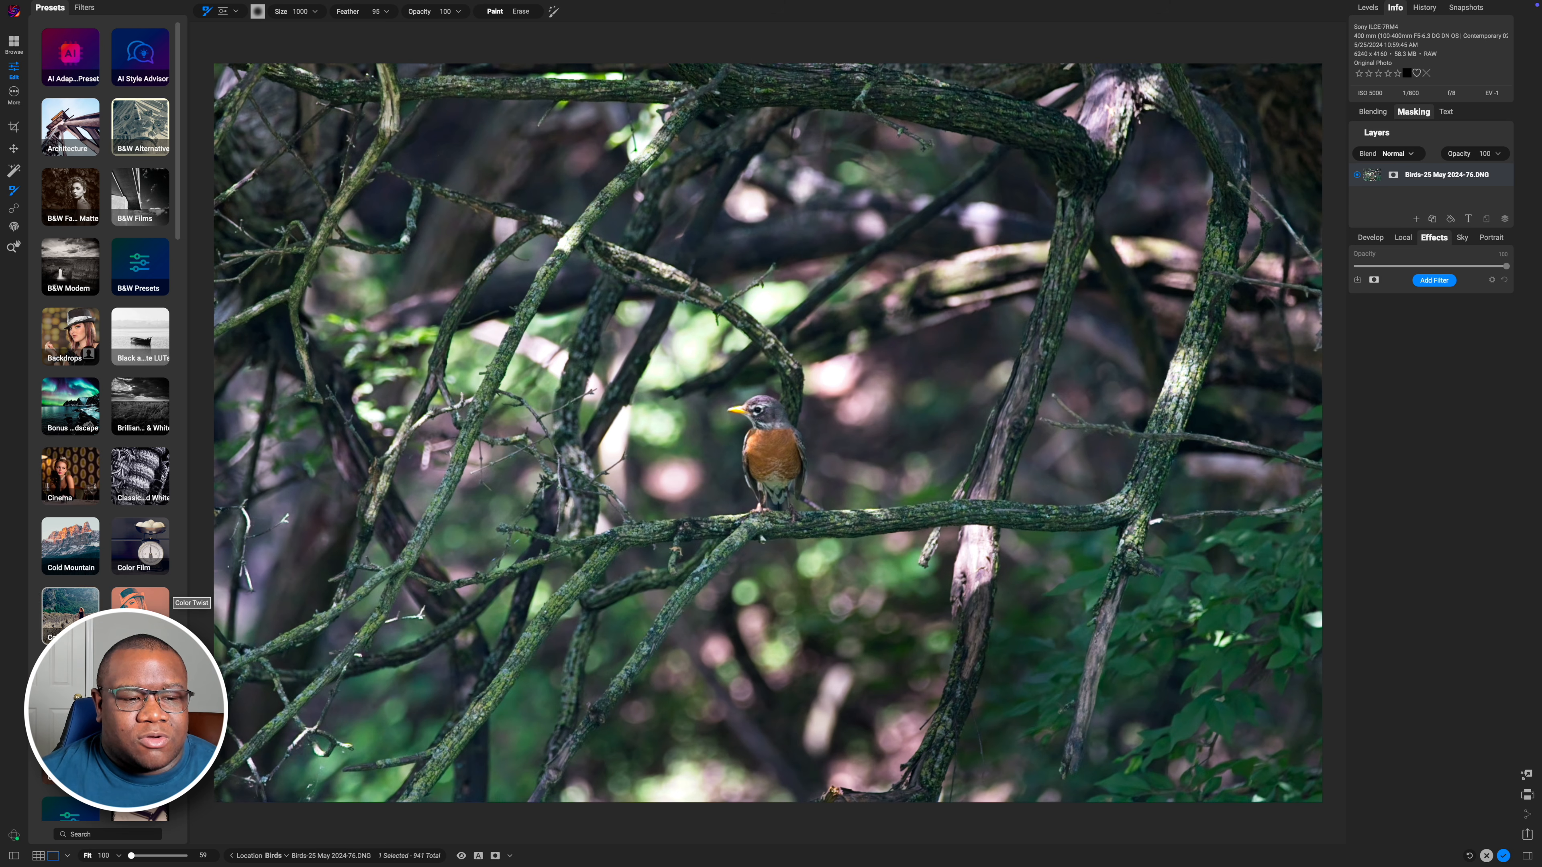
{"action": "left_click", "coordinate": [66, 486]}
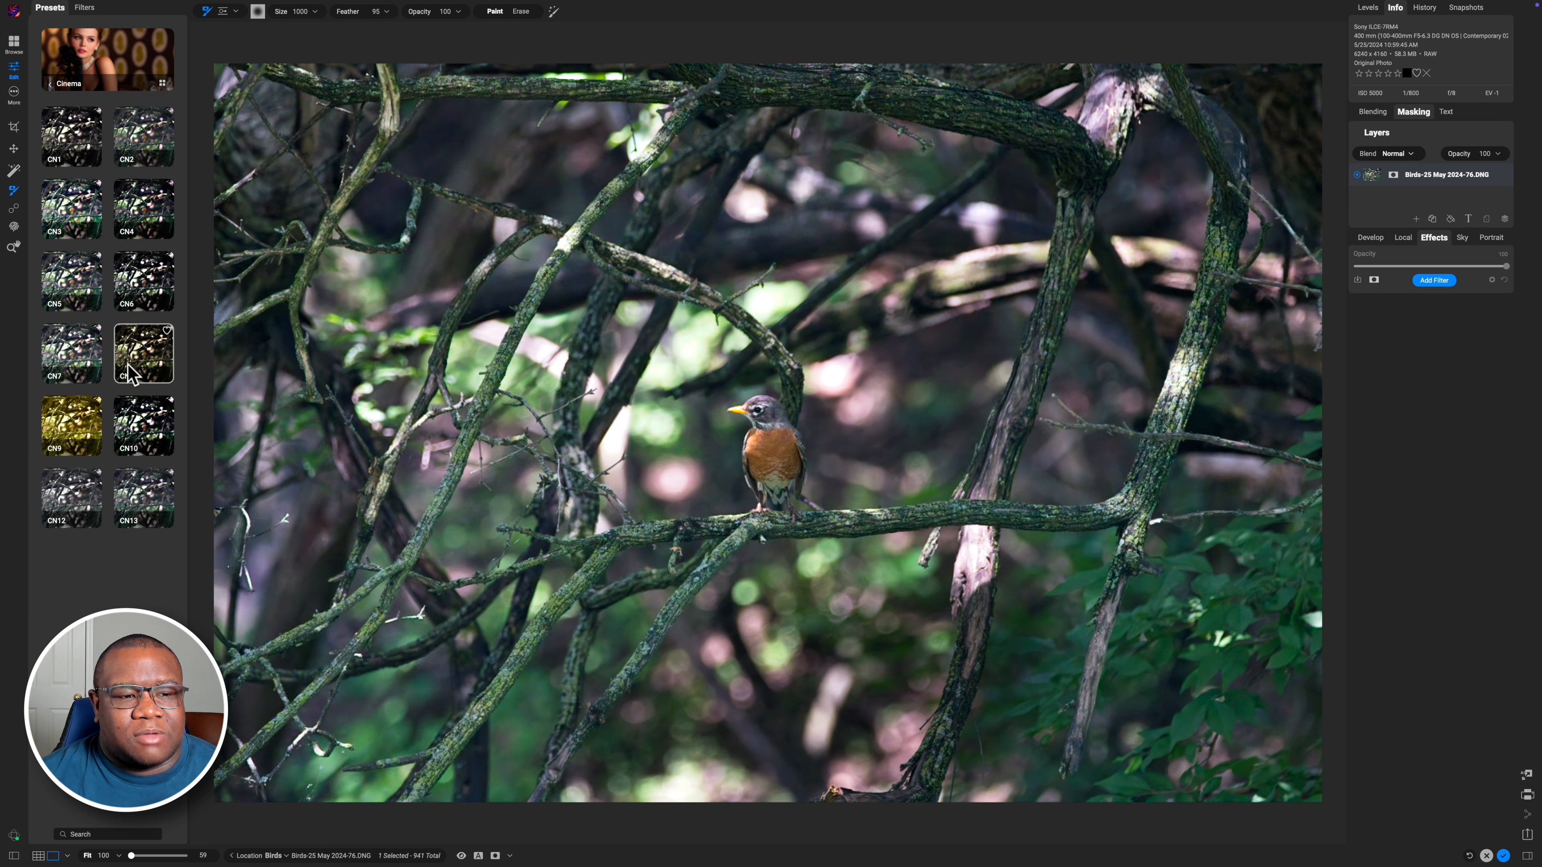
{"action": "left_click", "coordinate": [141, 352]}
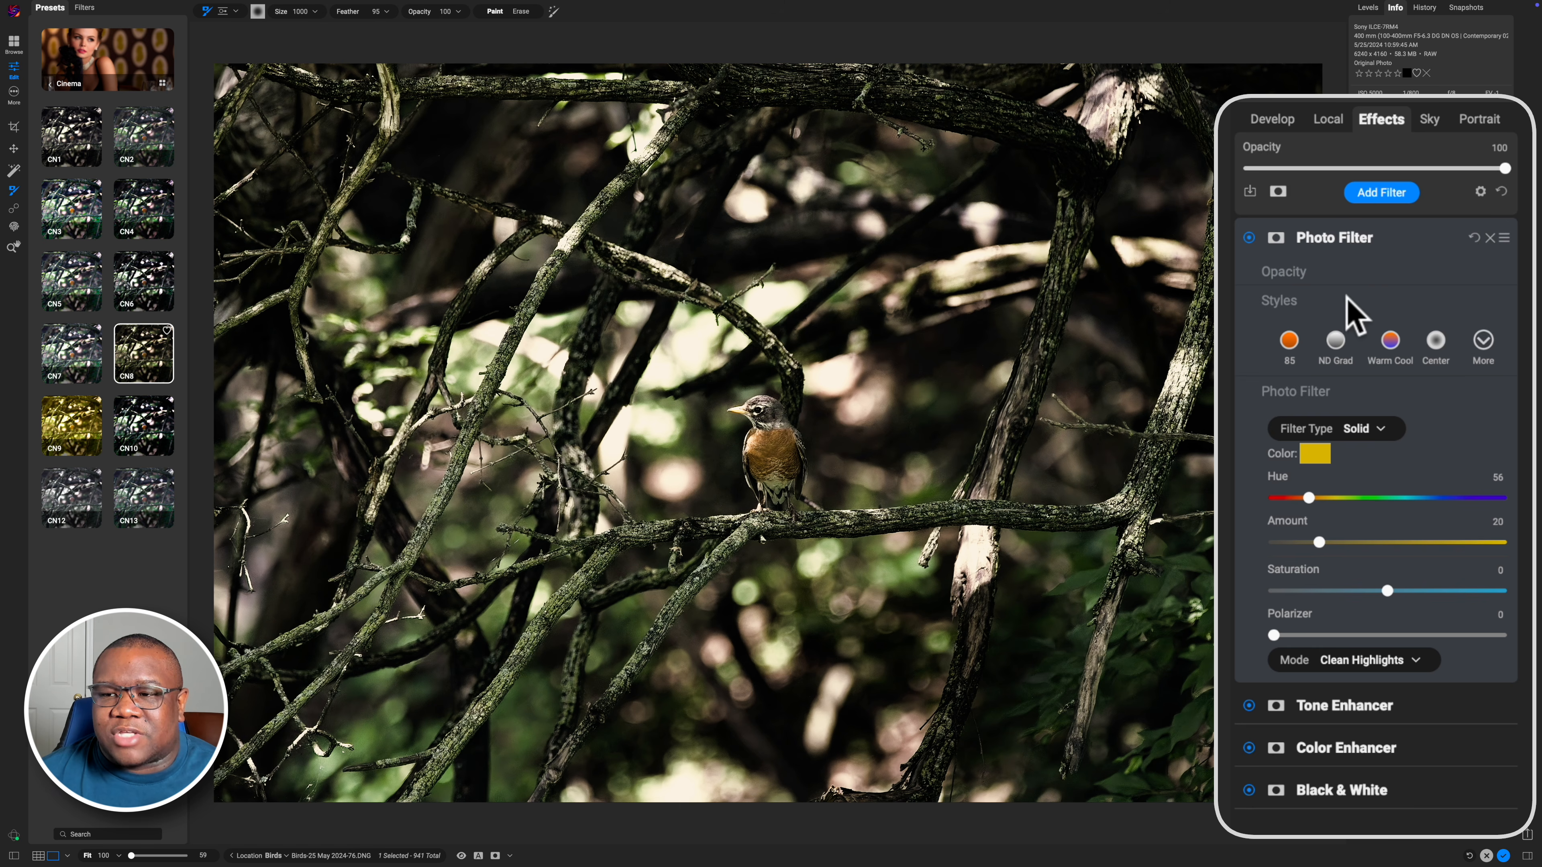
{"action": "left_click_drag", "start_coordinate": [1504, 168], "coordinate": [1365, 171]}
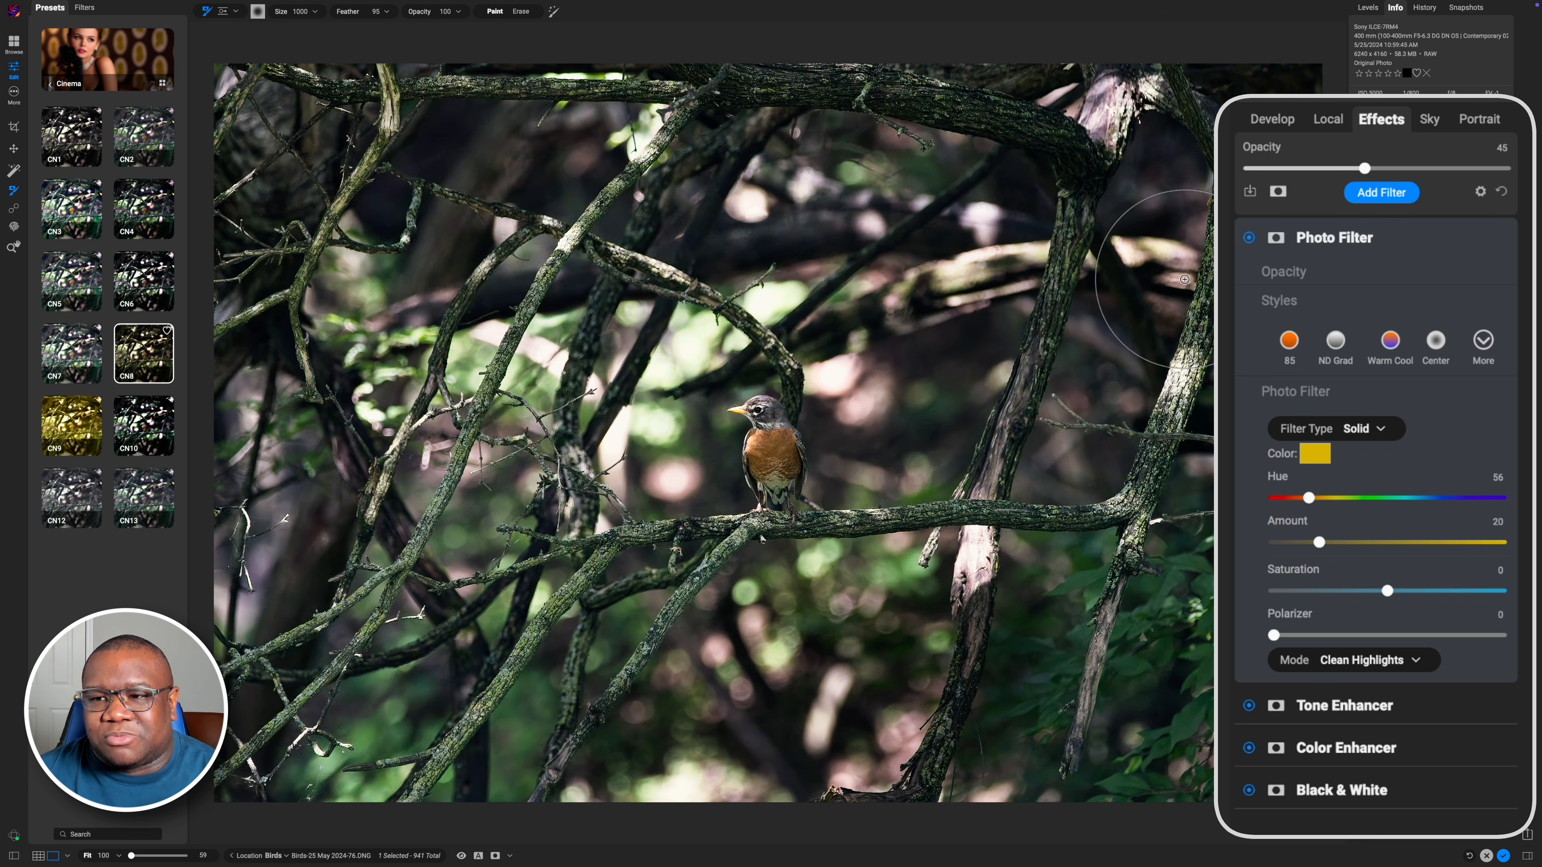
Switch back through the Local and Develop panels to review the settings
{"action": "left_click", "coordinate": [1324, 118]}
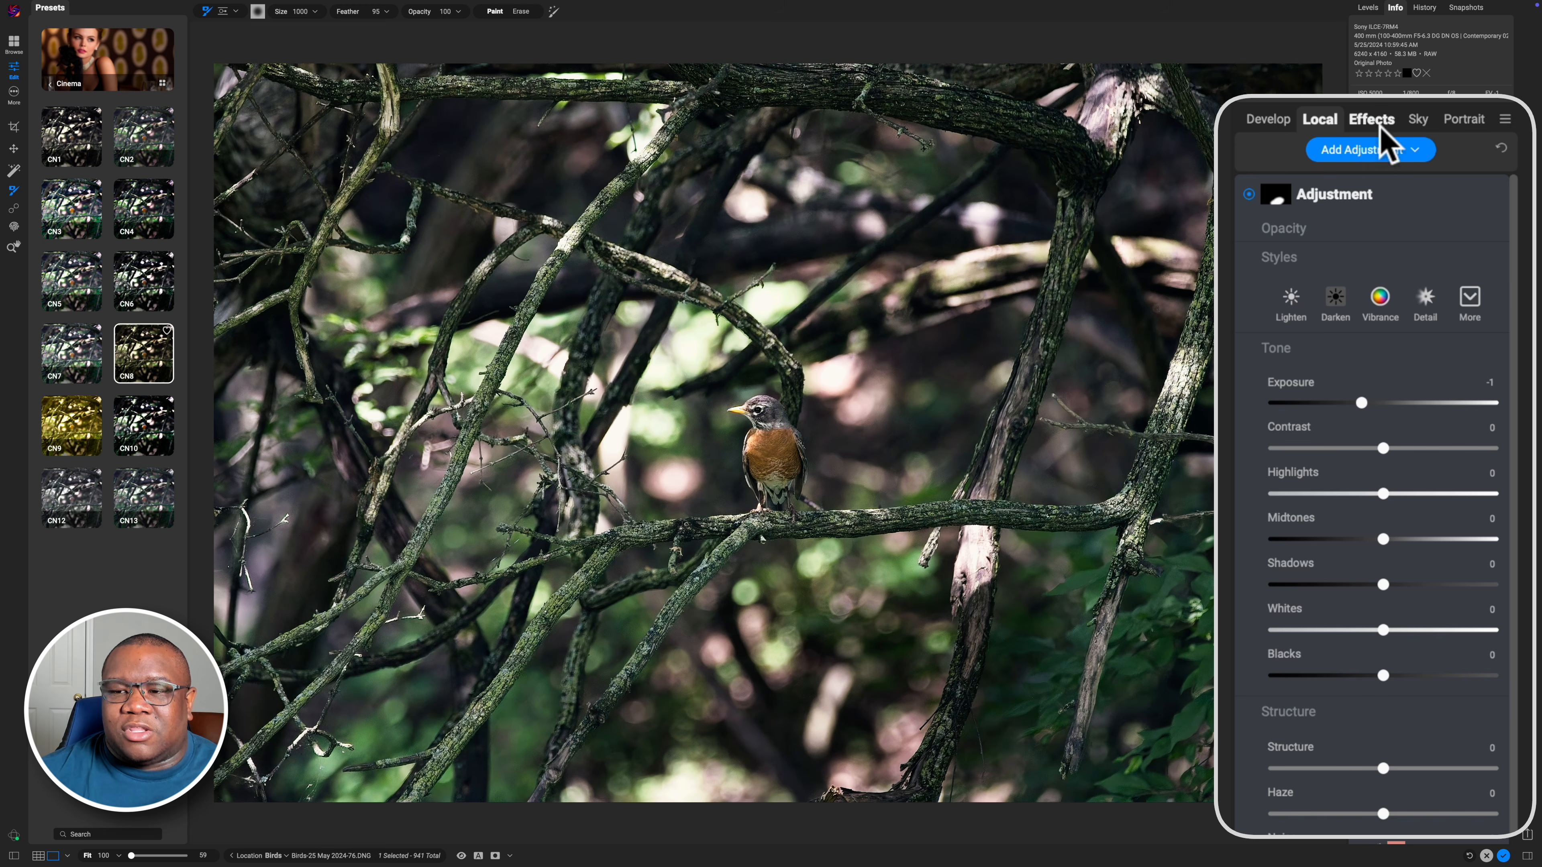
{"action": "left_click", "coordinate": [1269, 120]}
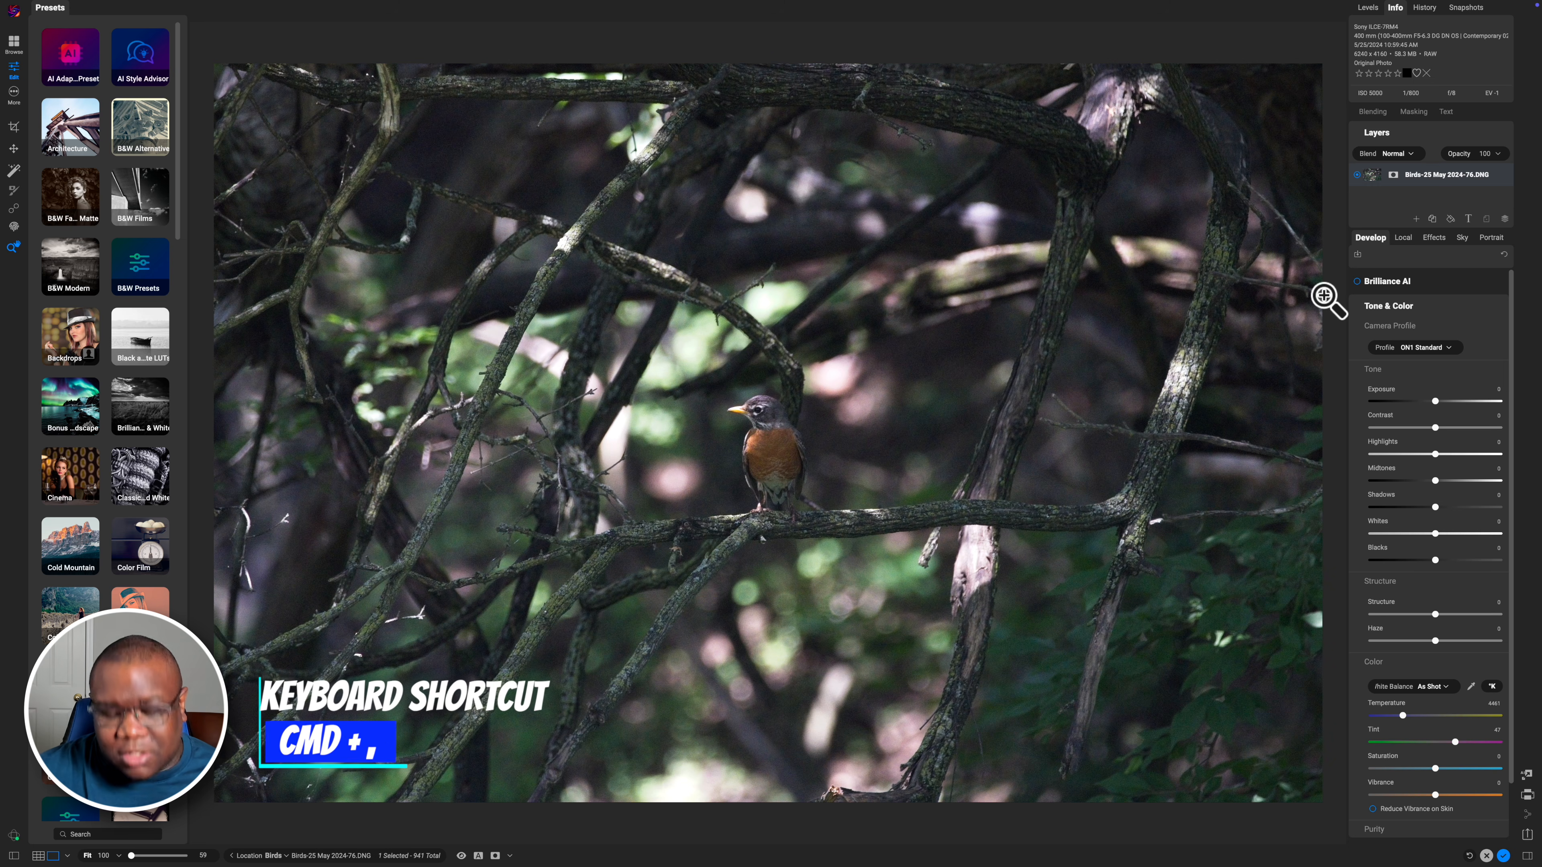
Open the Preferences dialog to review its General settings
{"action": "key", "text": "super+comma"}
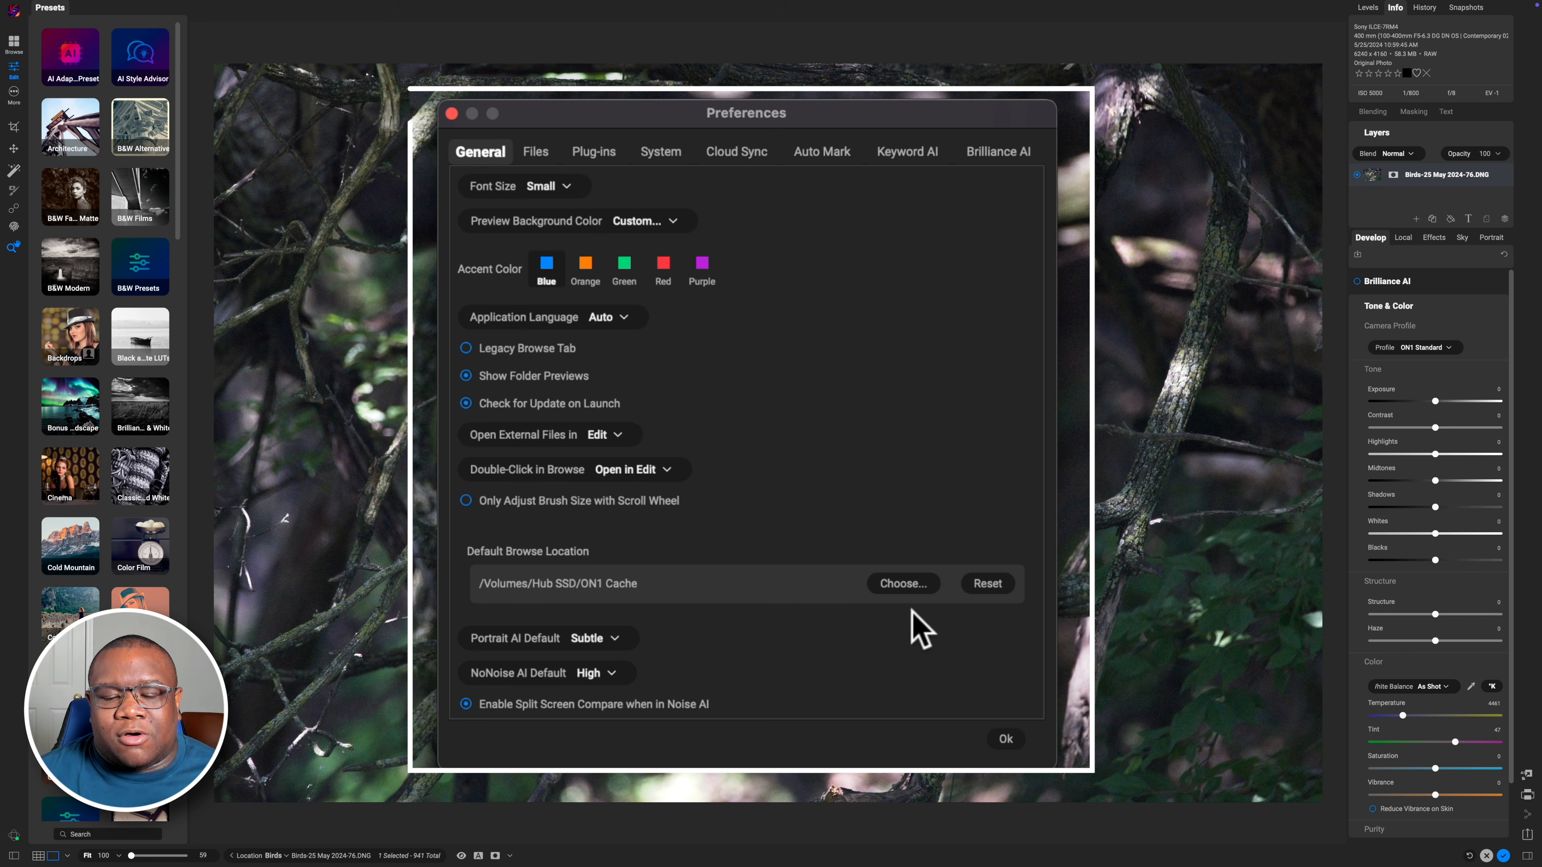
{"action": "left_click", "coordinate": [917, 598]}
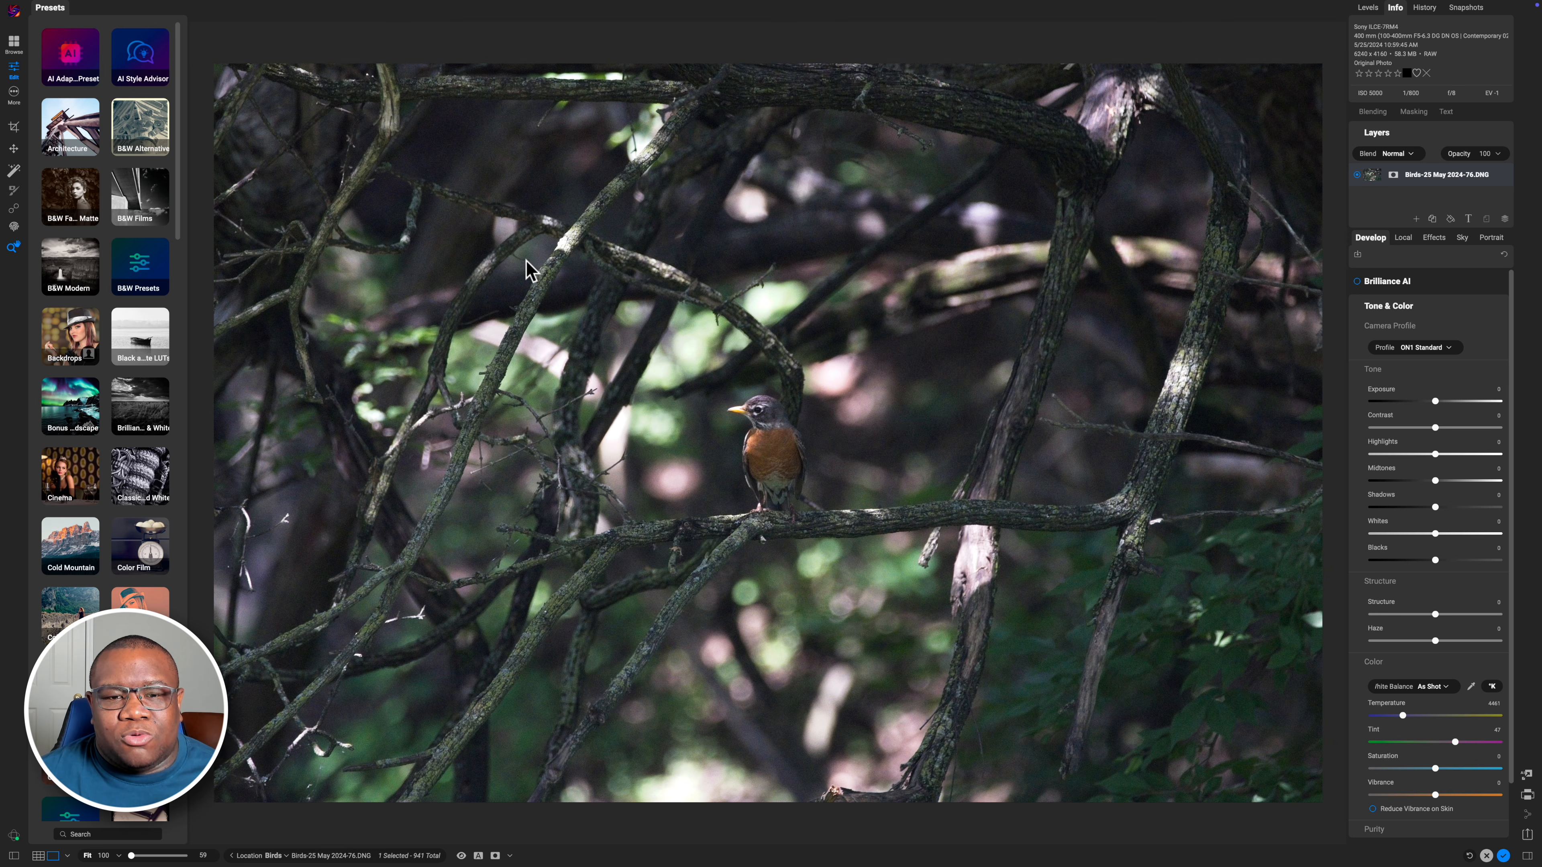
{"action": "mouse_move", "coordinate": [182, 2]}
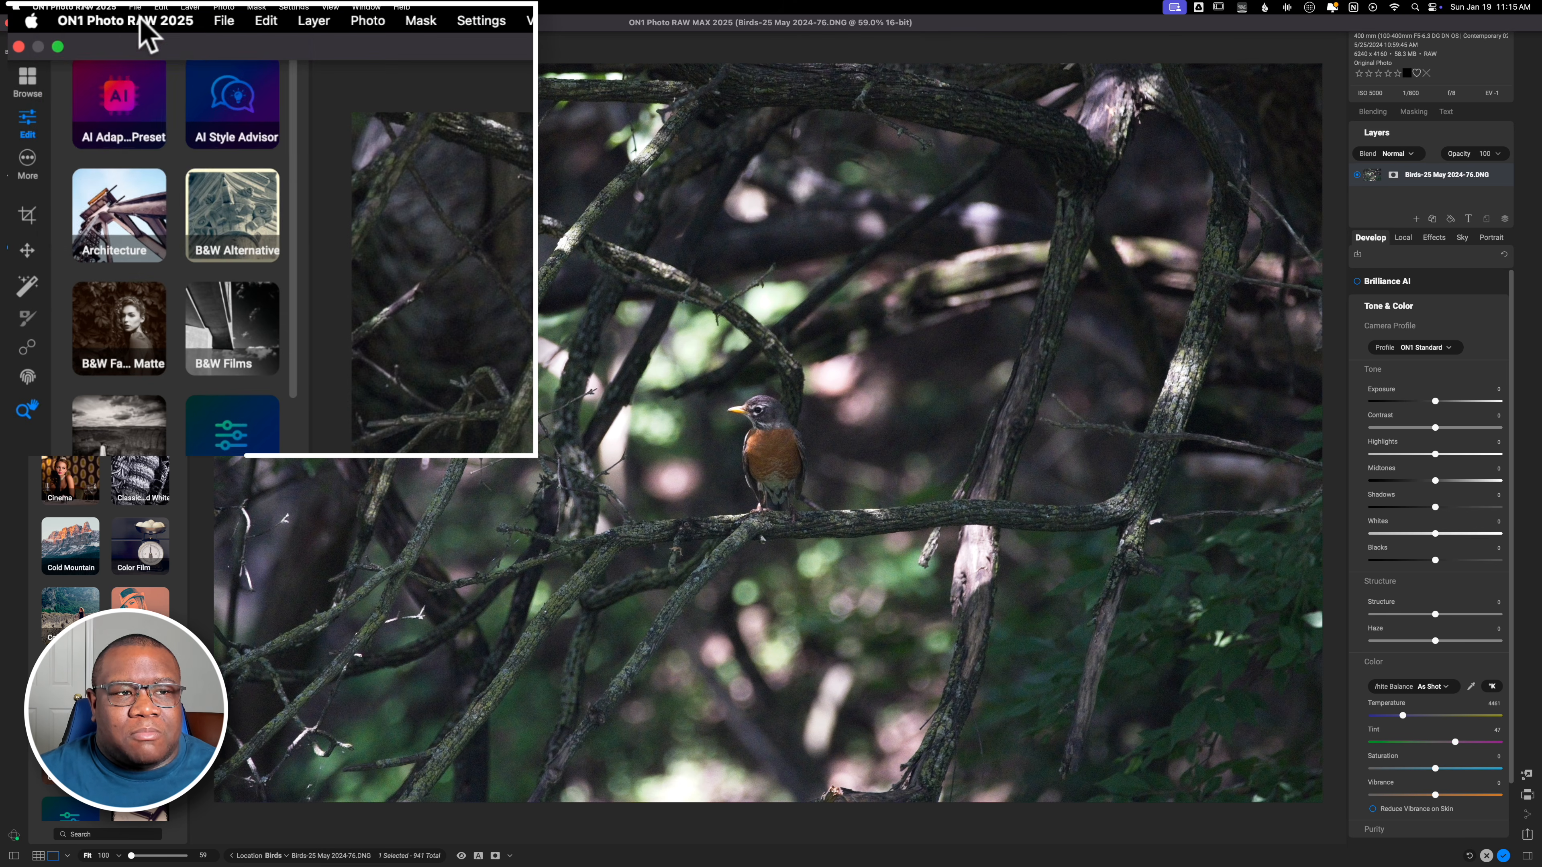
{"action": "left_click", "coordinate": [146, 33]}
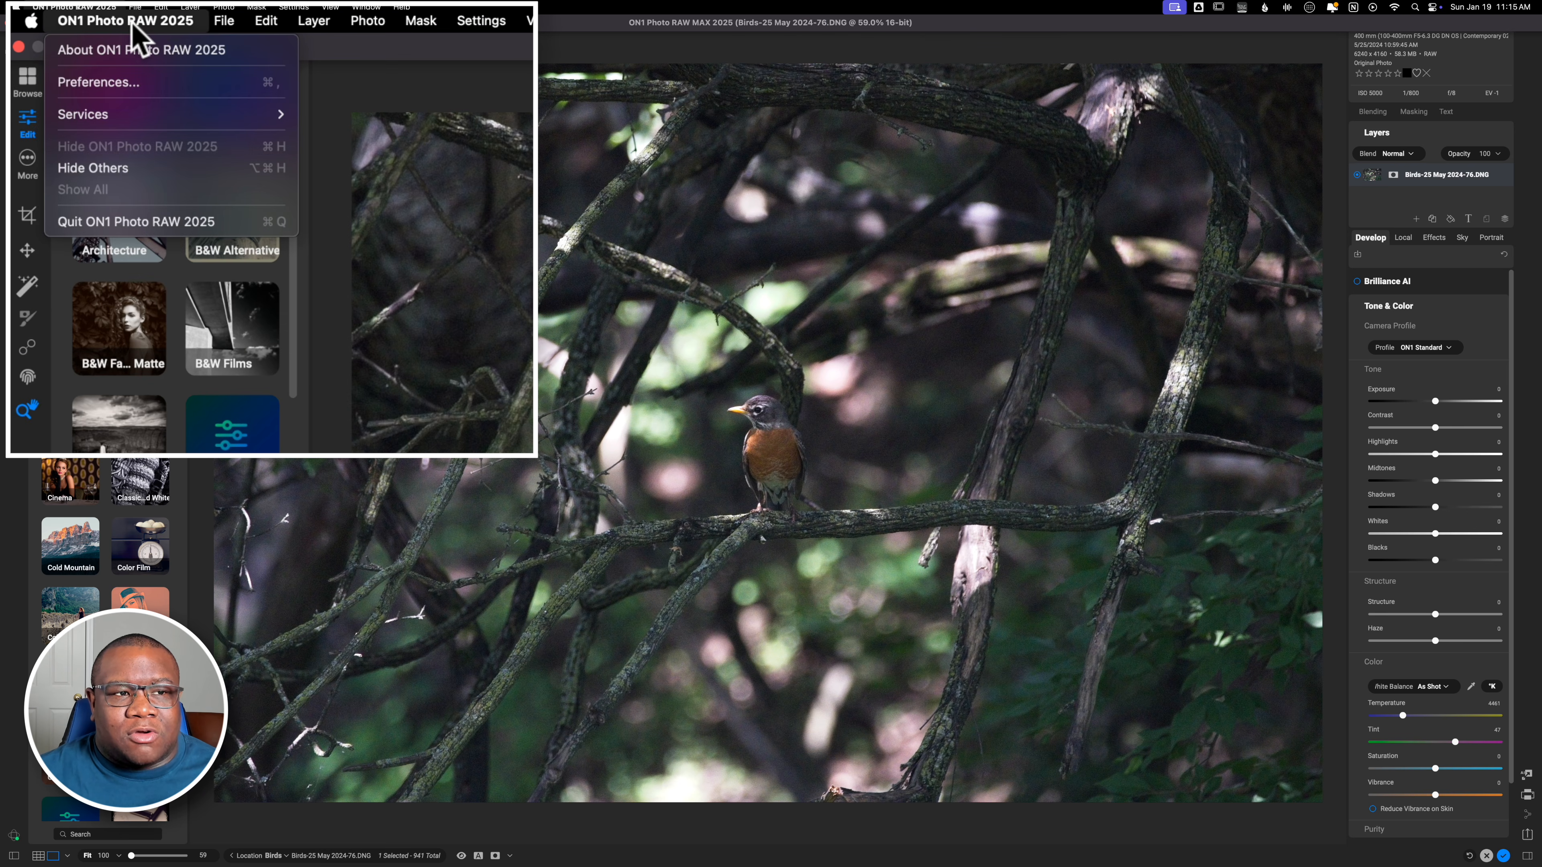
{"action": "left_click", "coordinate": [121, 88]}
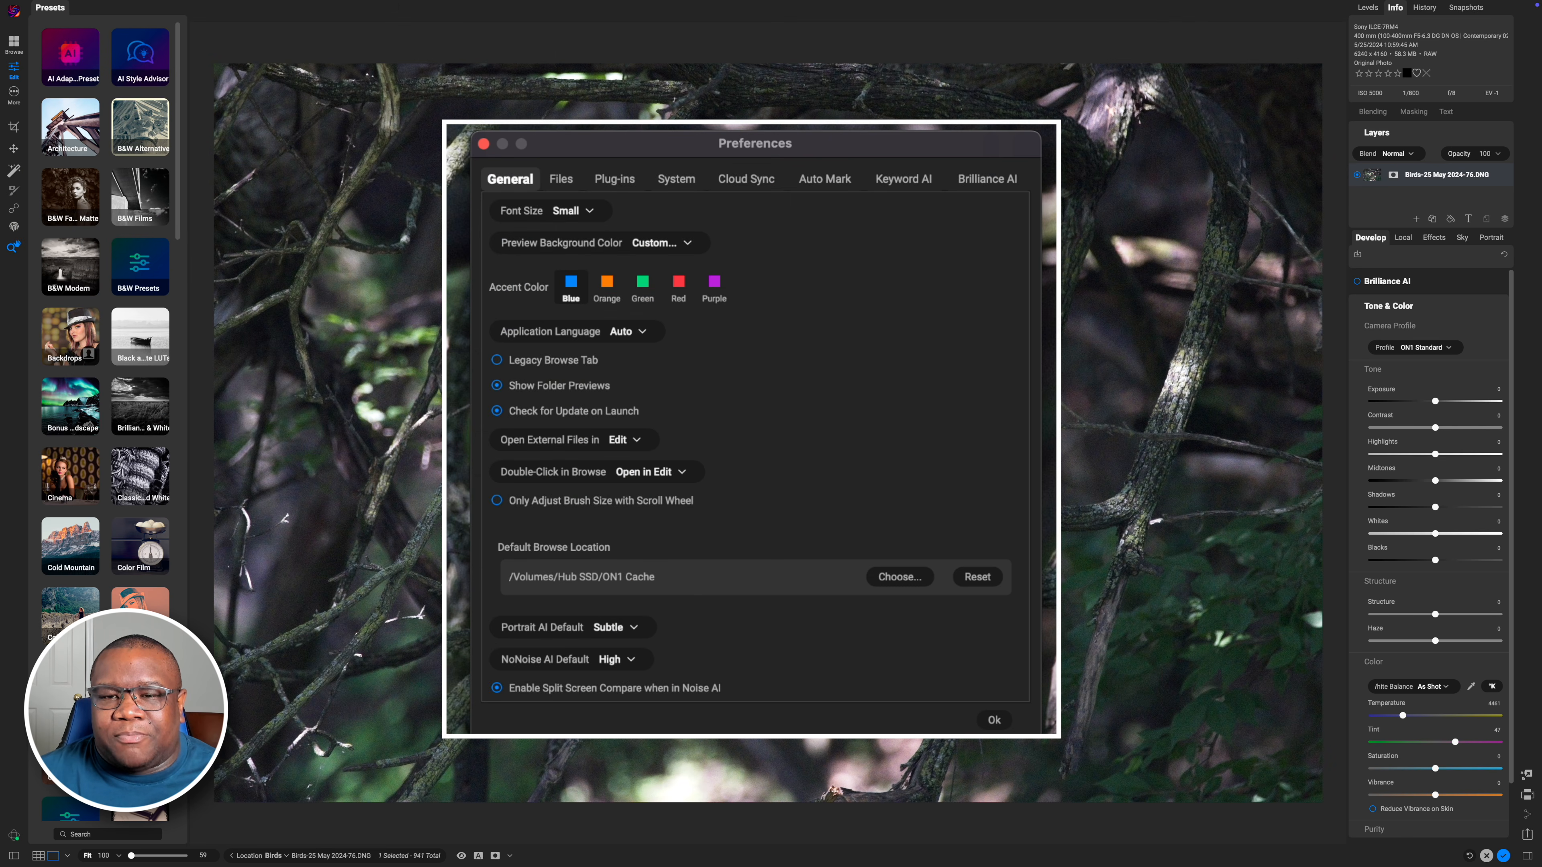
Review the Brilliance AI preferences and close the Preferences dialog
{"action": "left_click", "coordinate": [984, 185]}
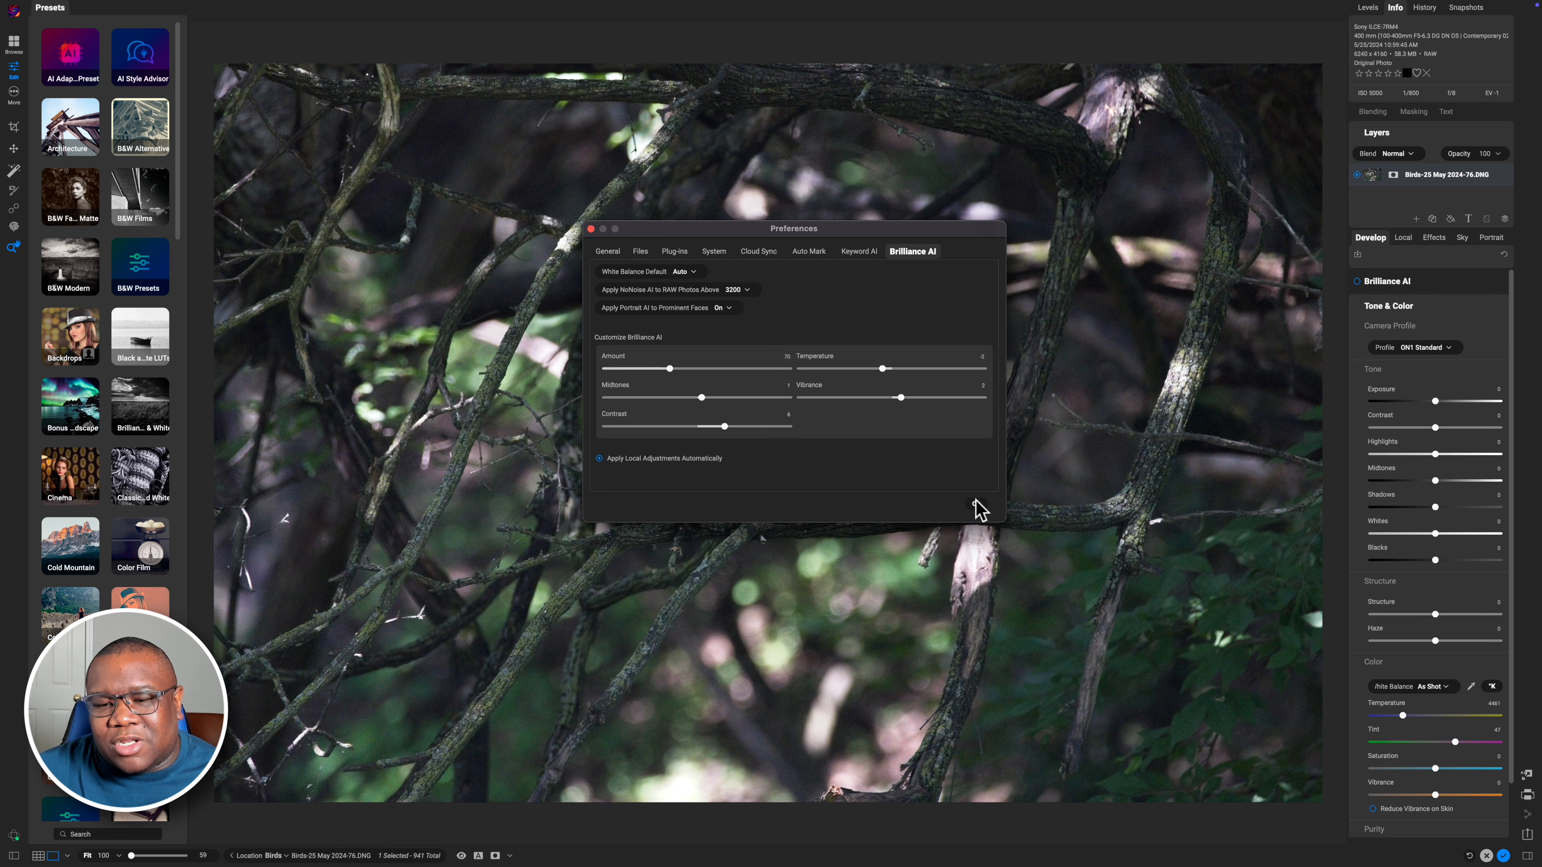
{"action": "left_click", "coordinate": [976, 503]}
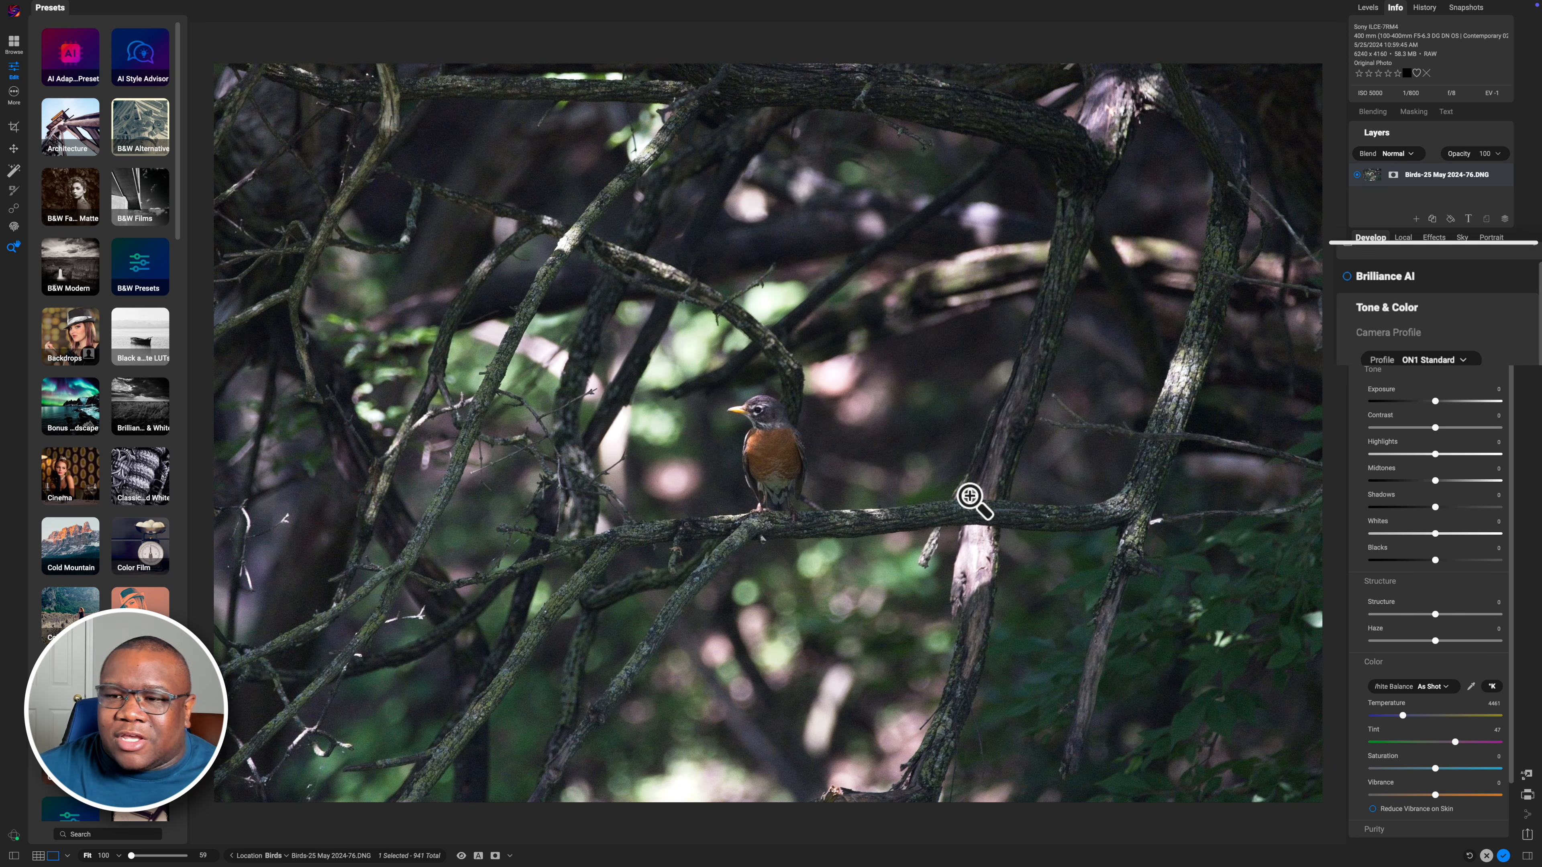
Collapse and expand the Develop panel's Tone & Color, Noise & Sharpening and Brilliance AI sections to review them
{"action": "left_click", "coordinate": [1306, 283]}
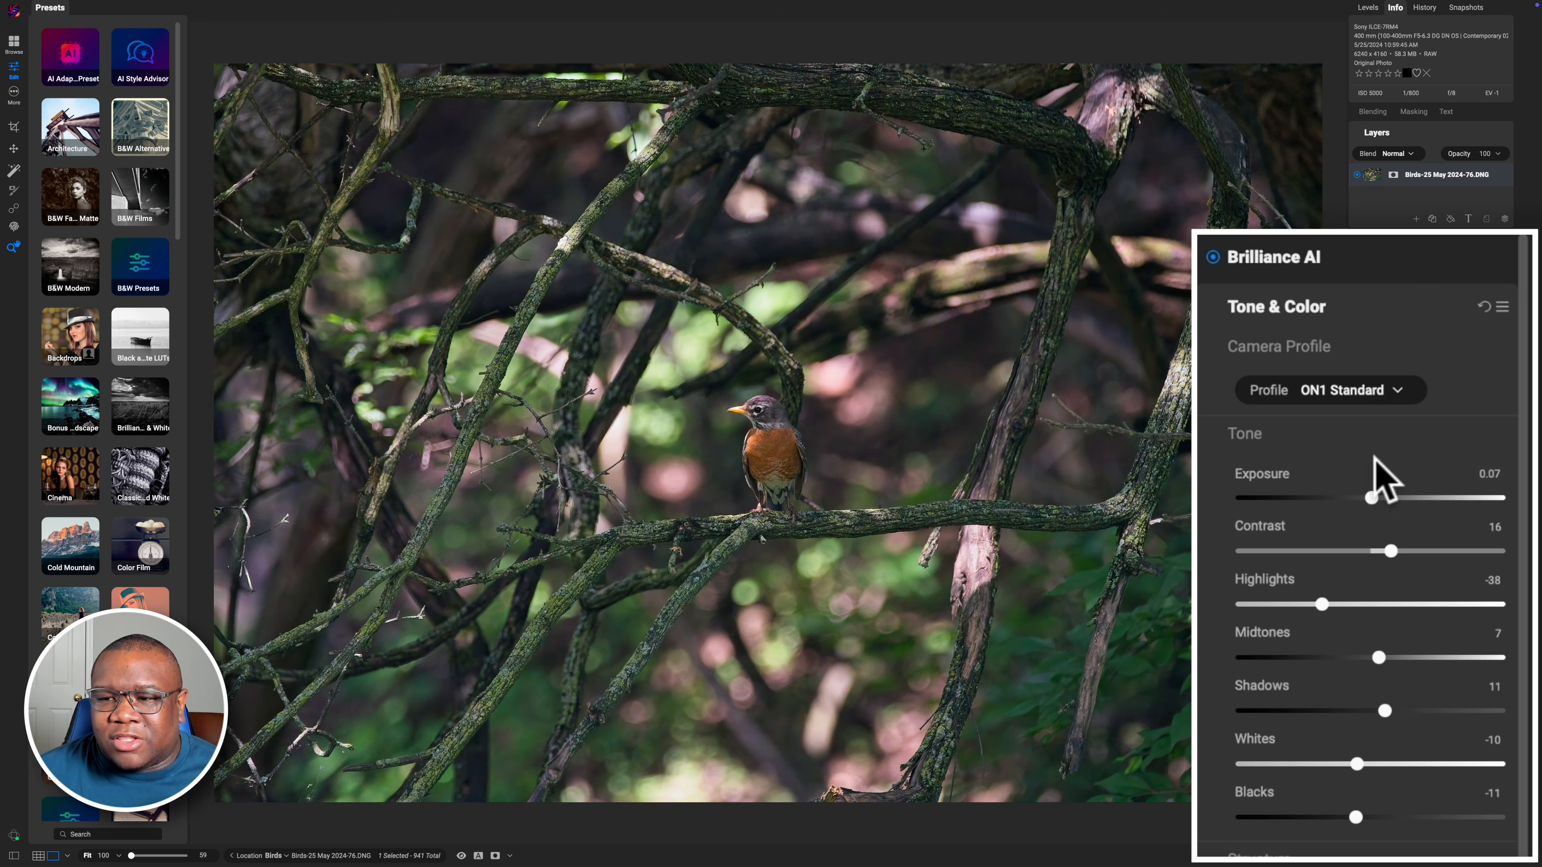
{"action": "left_click", "coordinate": [1355, 309]}
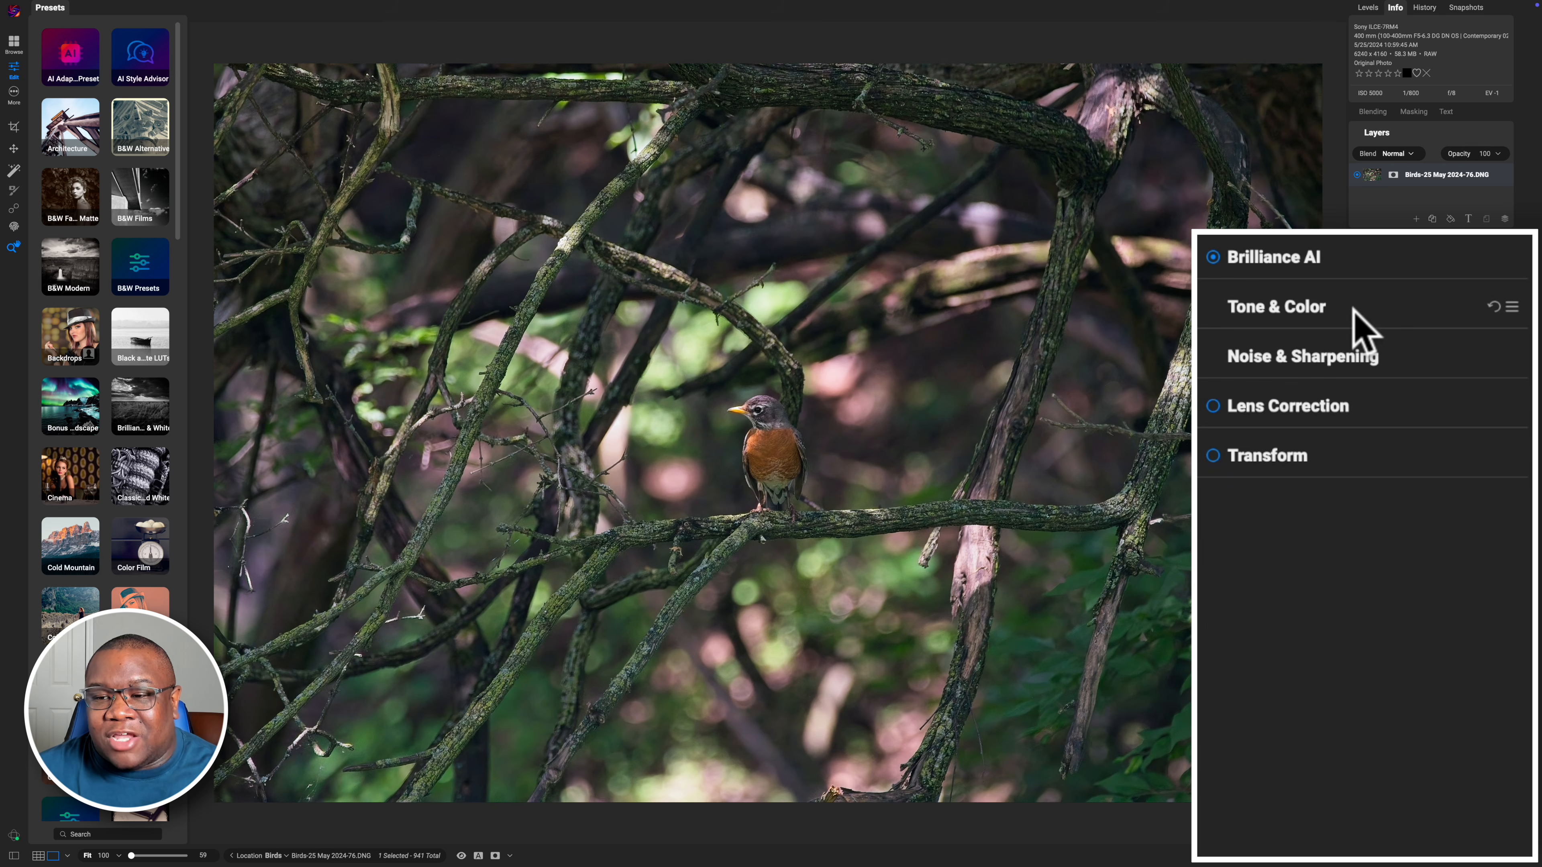
{"action": "left_click", "coordinate": [1345, 360]}
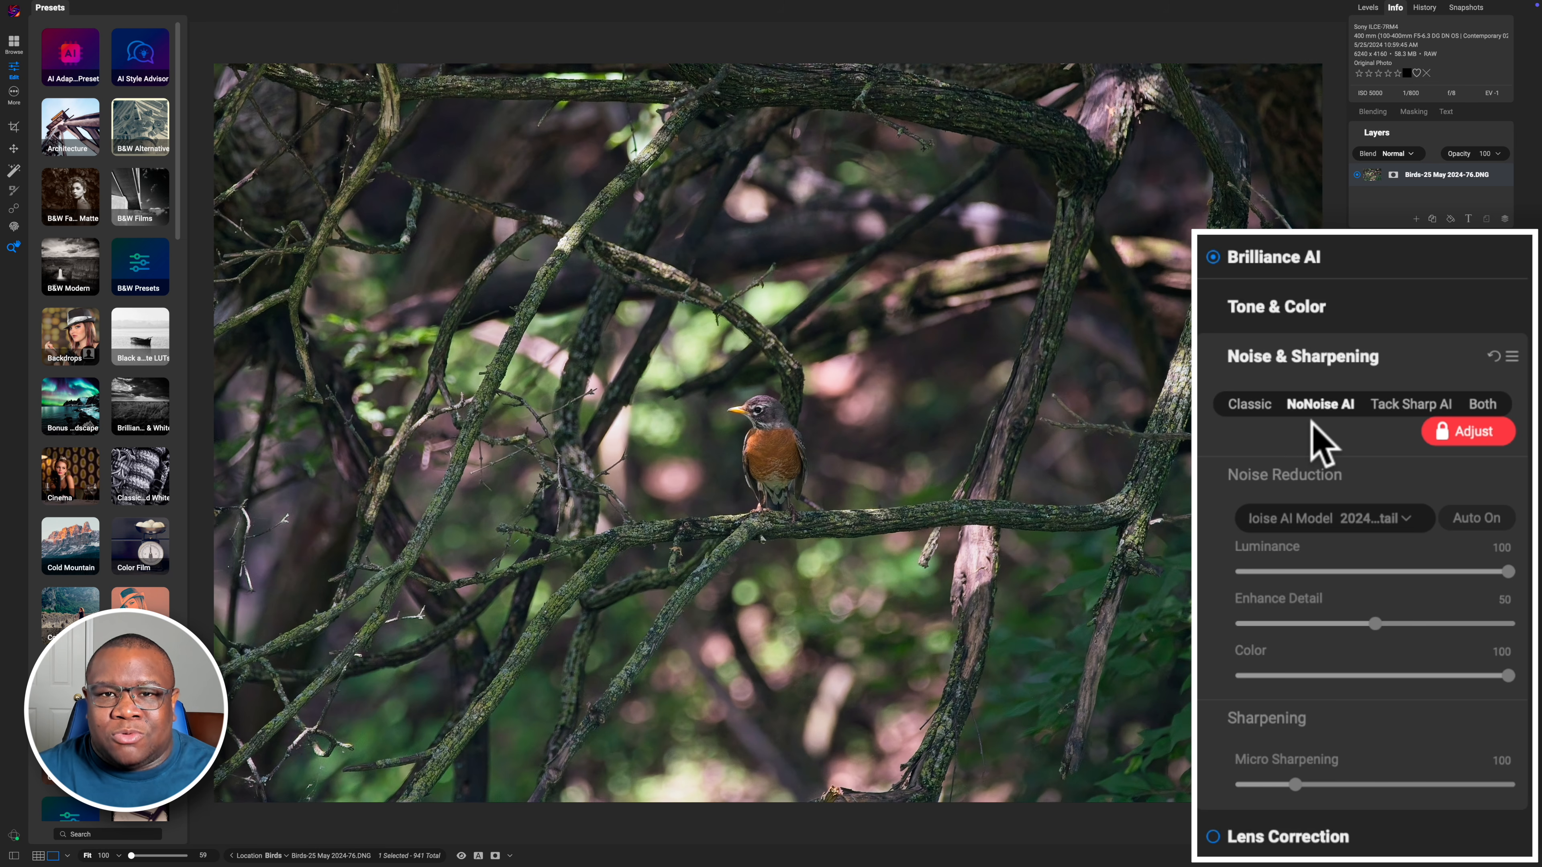
{"action": "left_click", "coordinate": [1343, 263]}
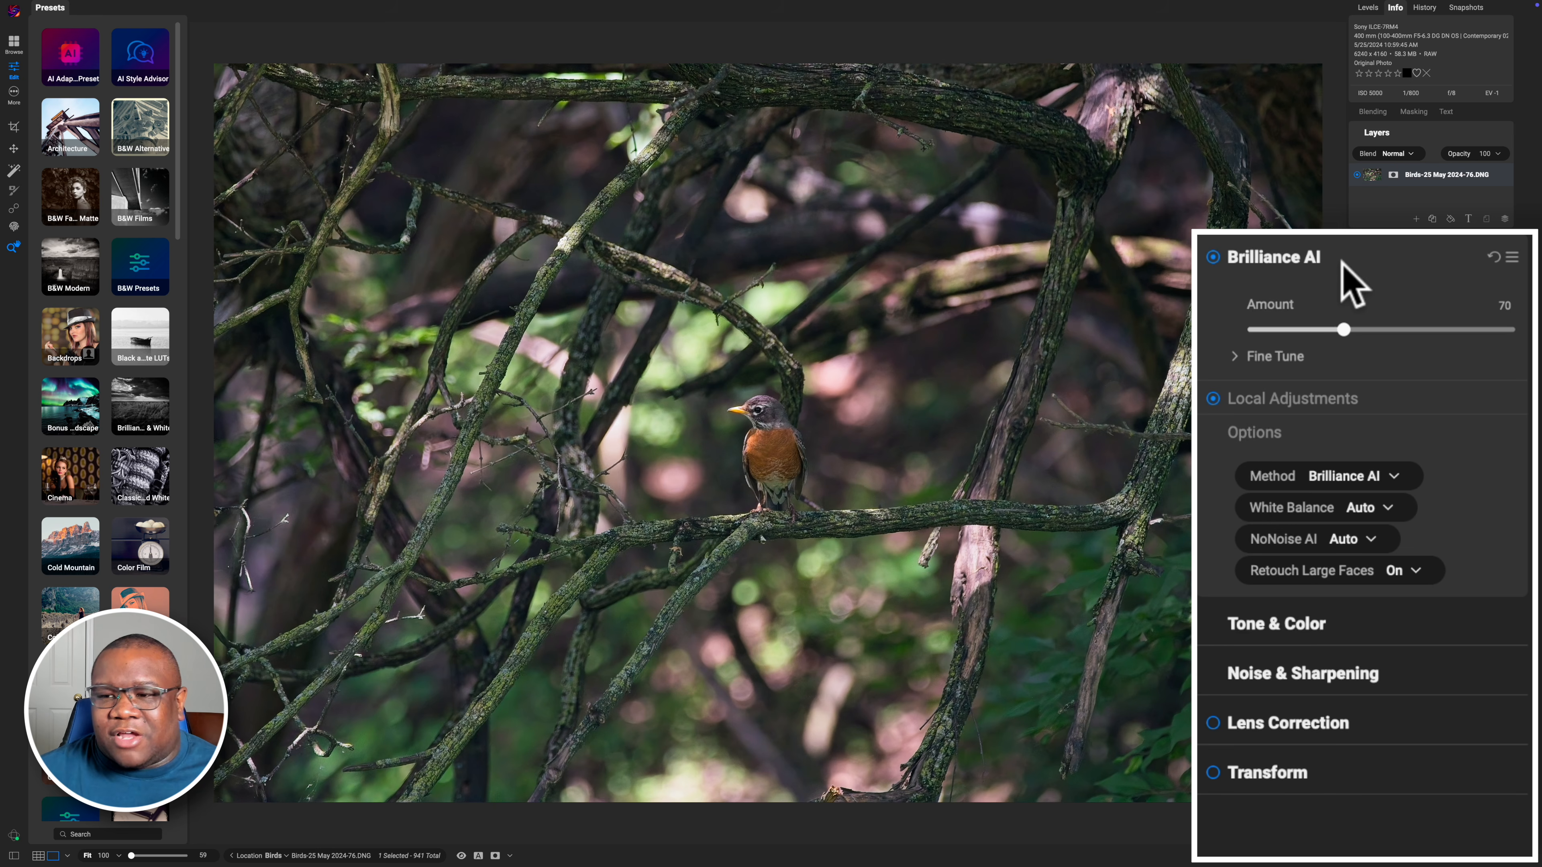
Examine the Local Adjustments Method, White Balance and NoNoise AI option lists without changing them
{"action": "left_click", "coordinate": [1348, 477]}
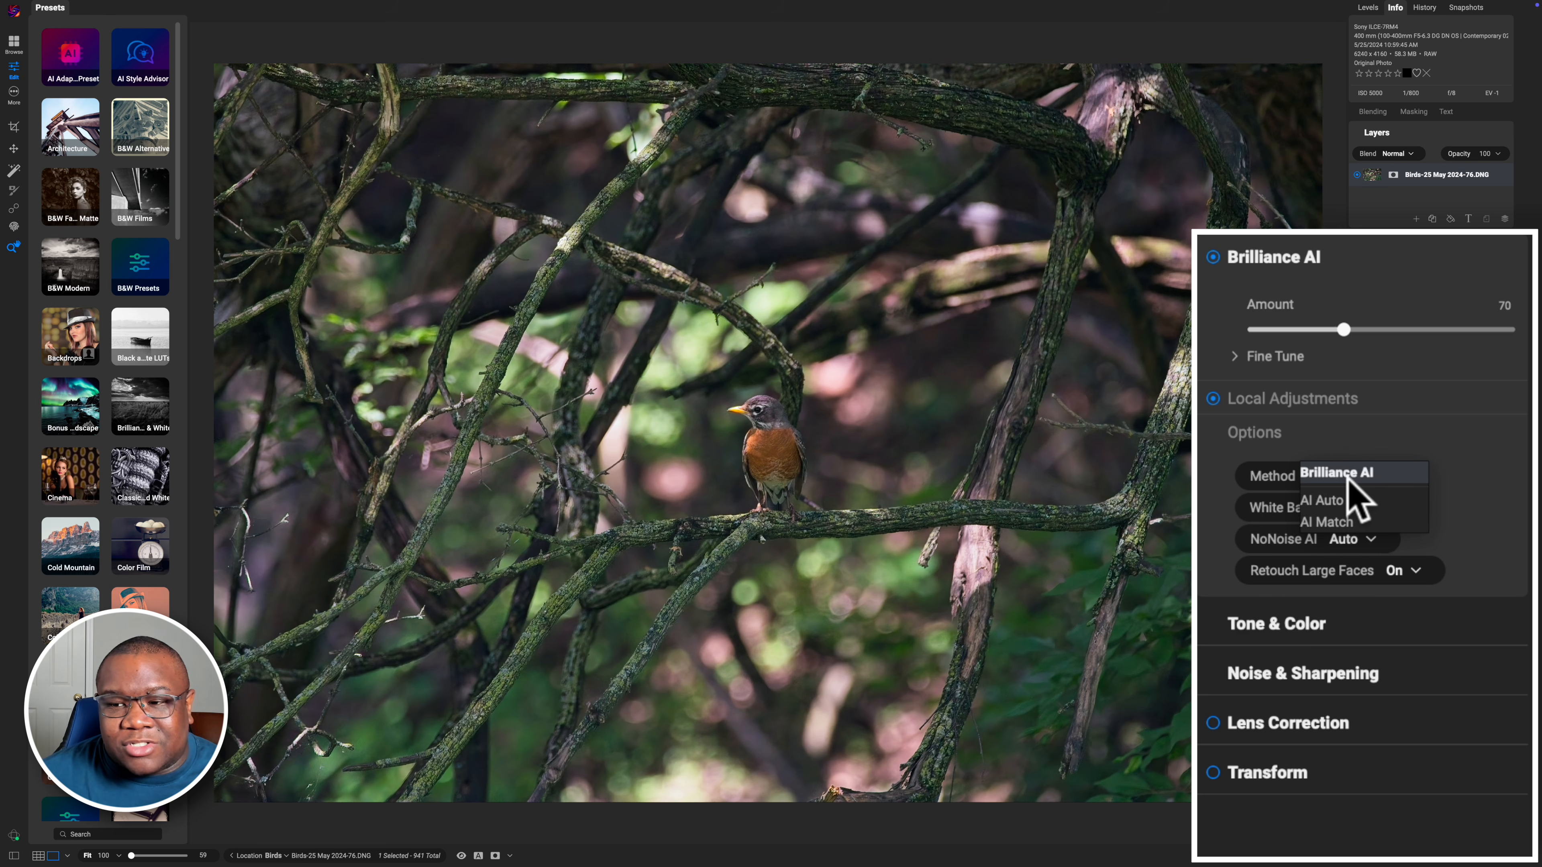
{"action": "left_click", "coordinate": [1361, 447]}
{"action": "left_click", "coordinate": [1286, 442]}
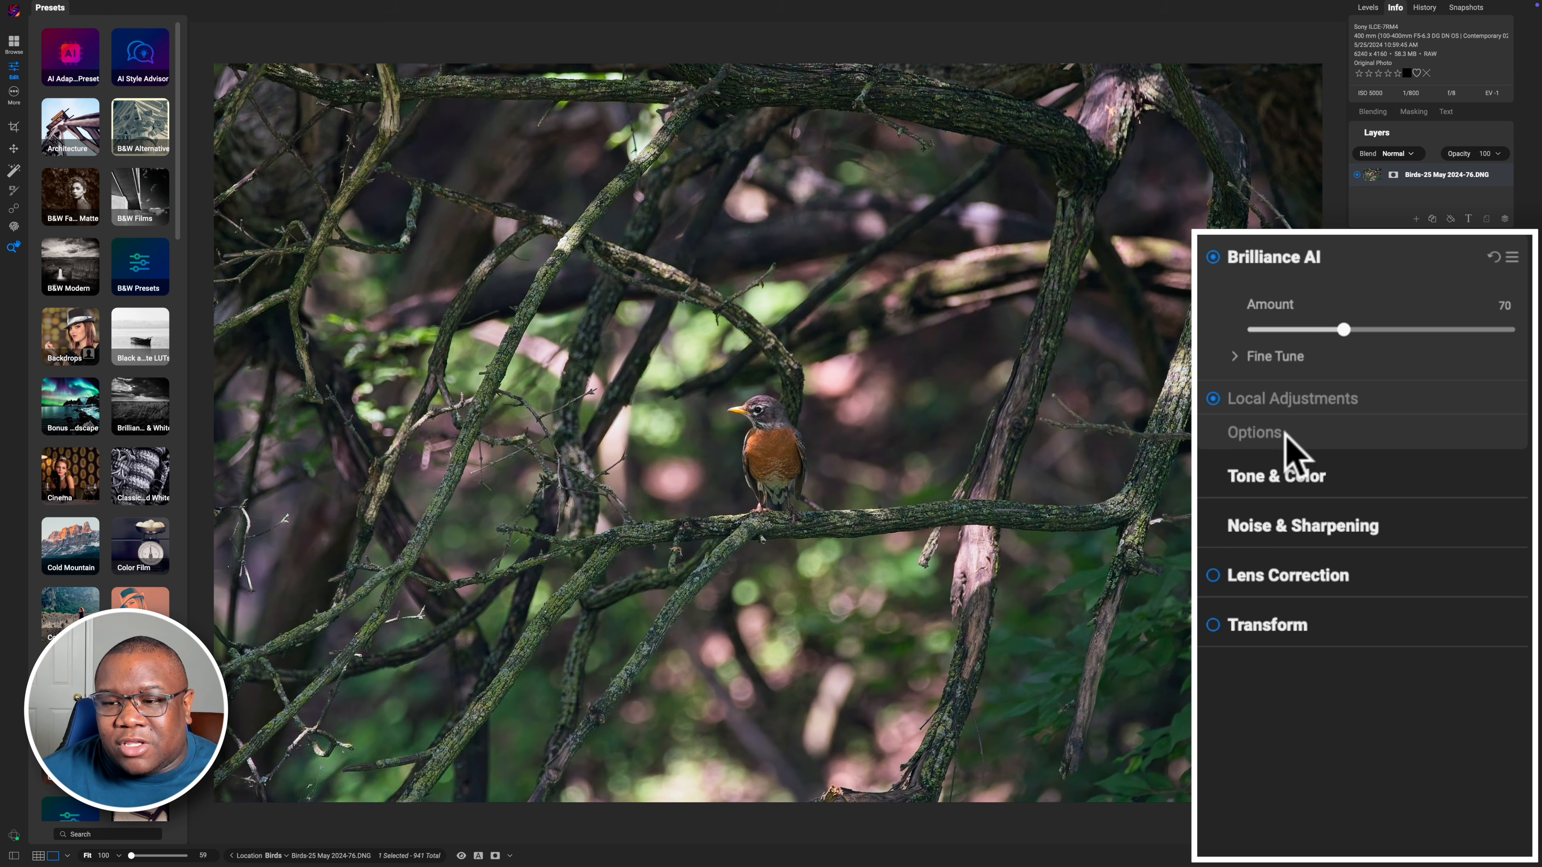
{"action": "left_click", "coordinate": [1283, 441]}
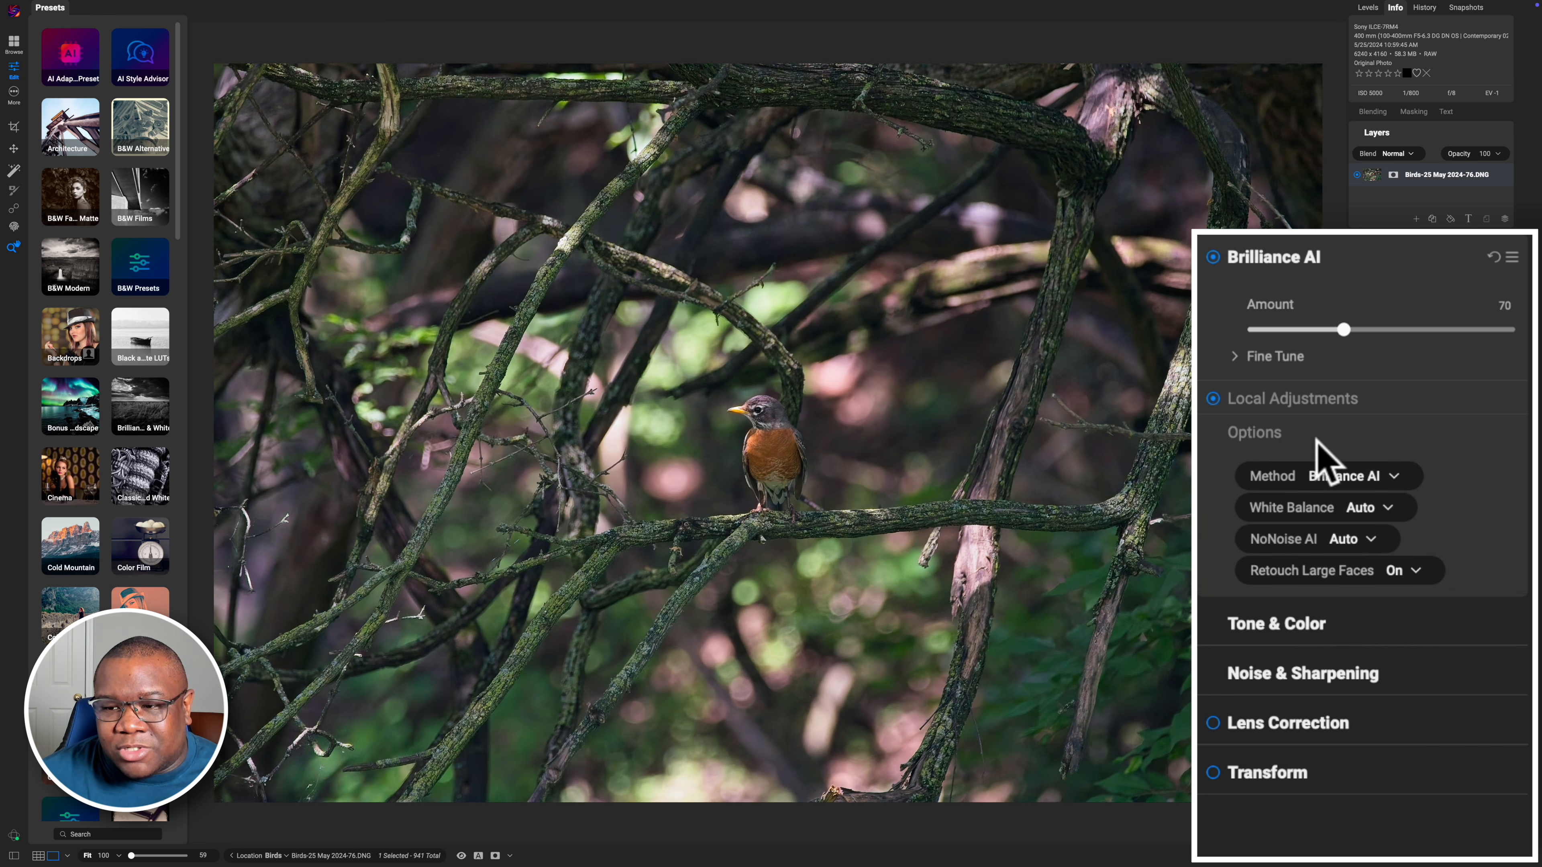
{"action": "left_click", "coordinate": [1383, 476]}
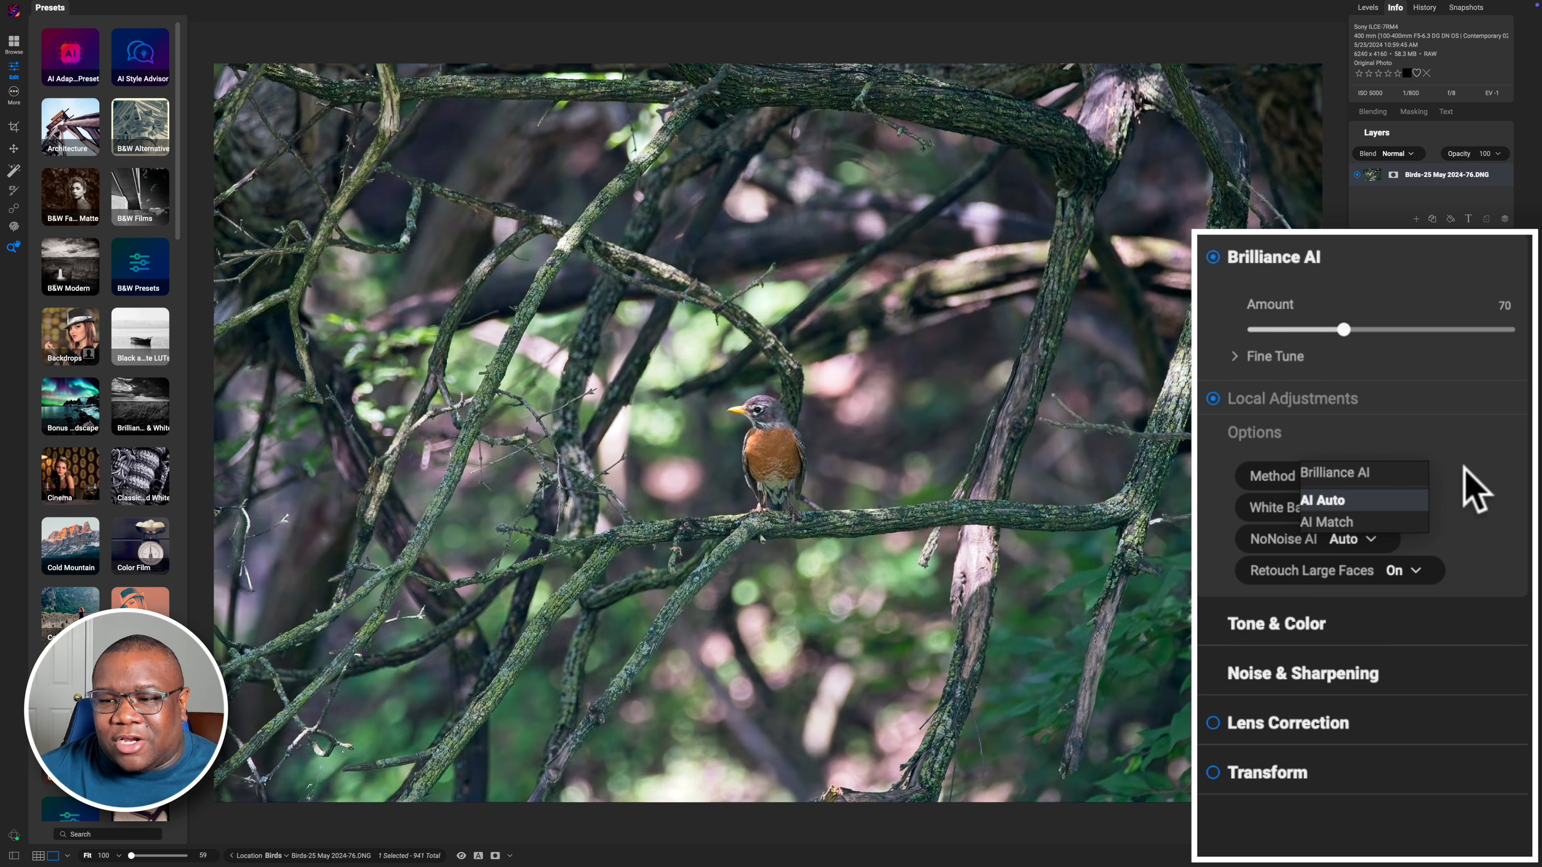
{"action": "left_click", "coordinate": [1464, 466]}
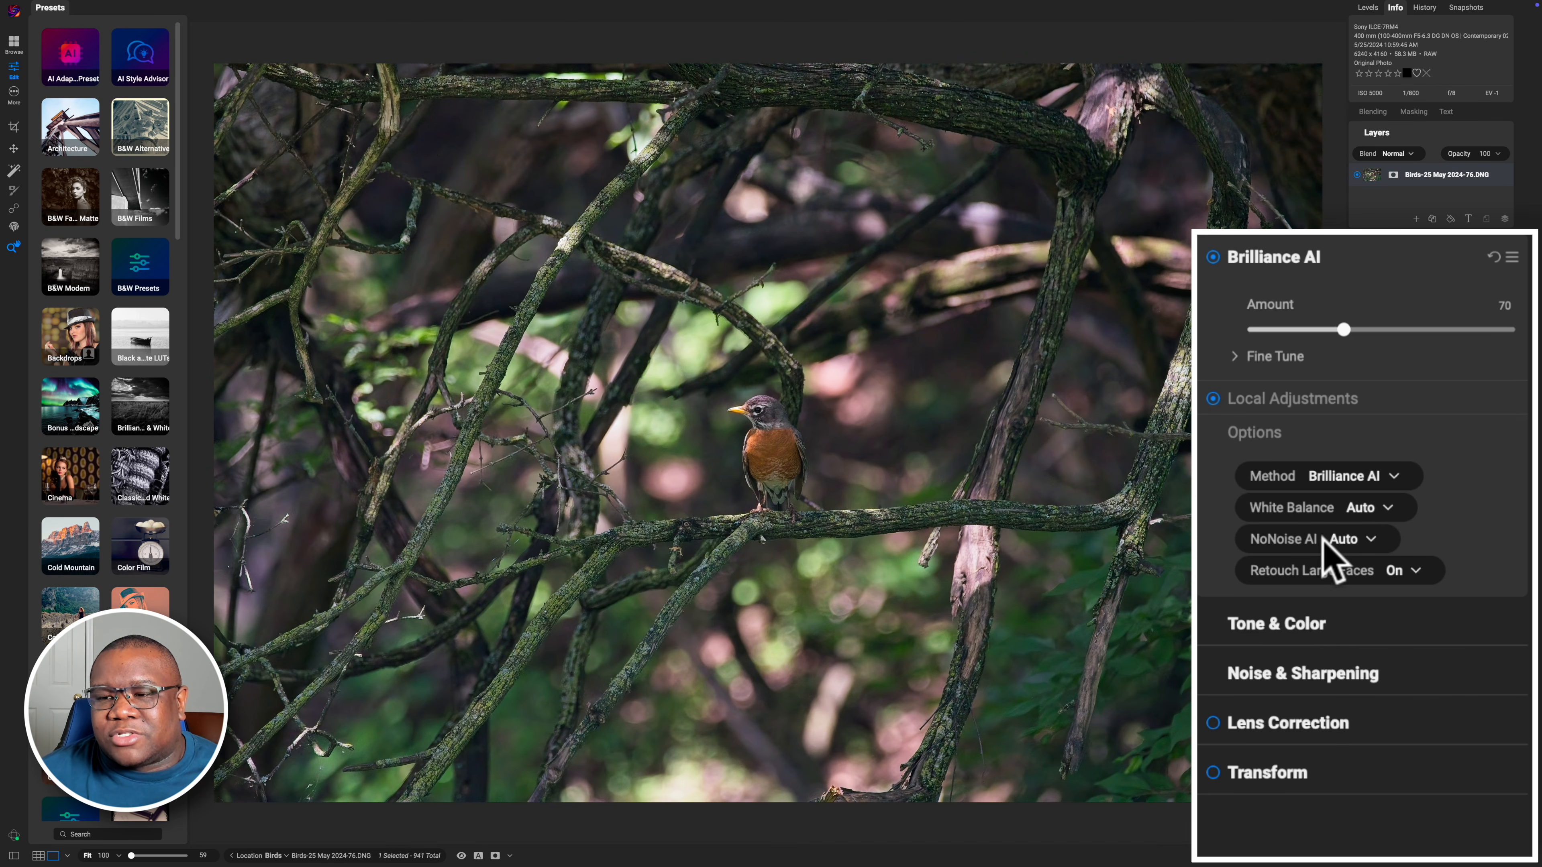
{"action": "left_click", "coordinate": [1363, 509]}
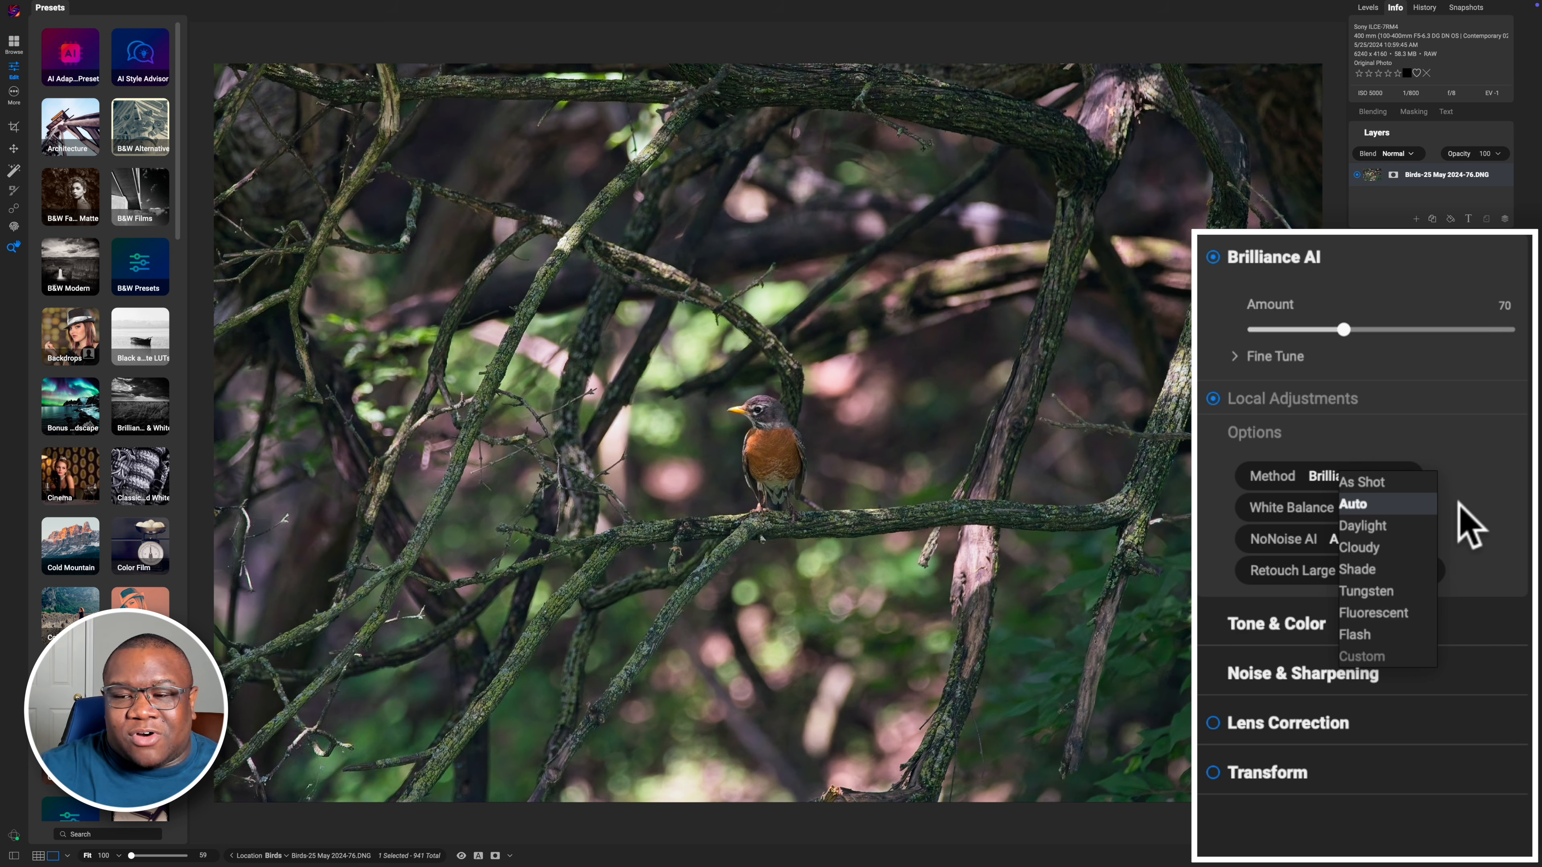
{"action": "left_click", "coordinate": [1468, 523]}
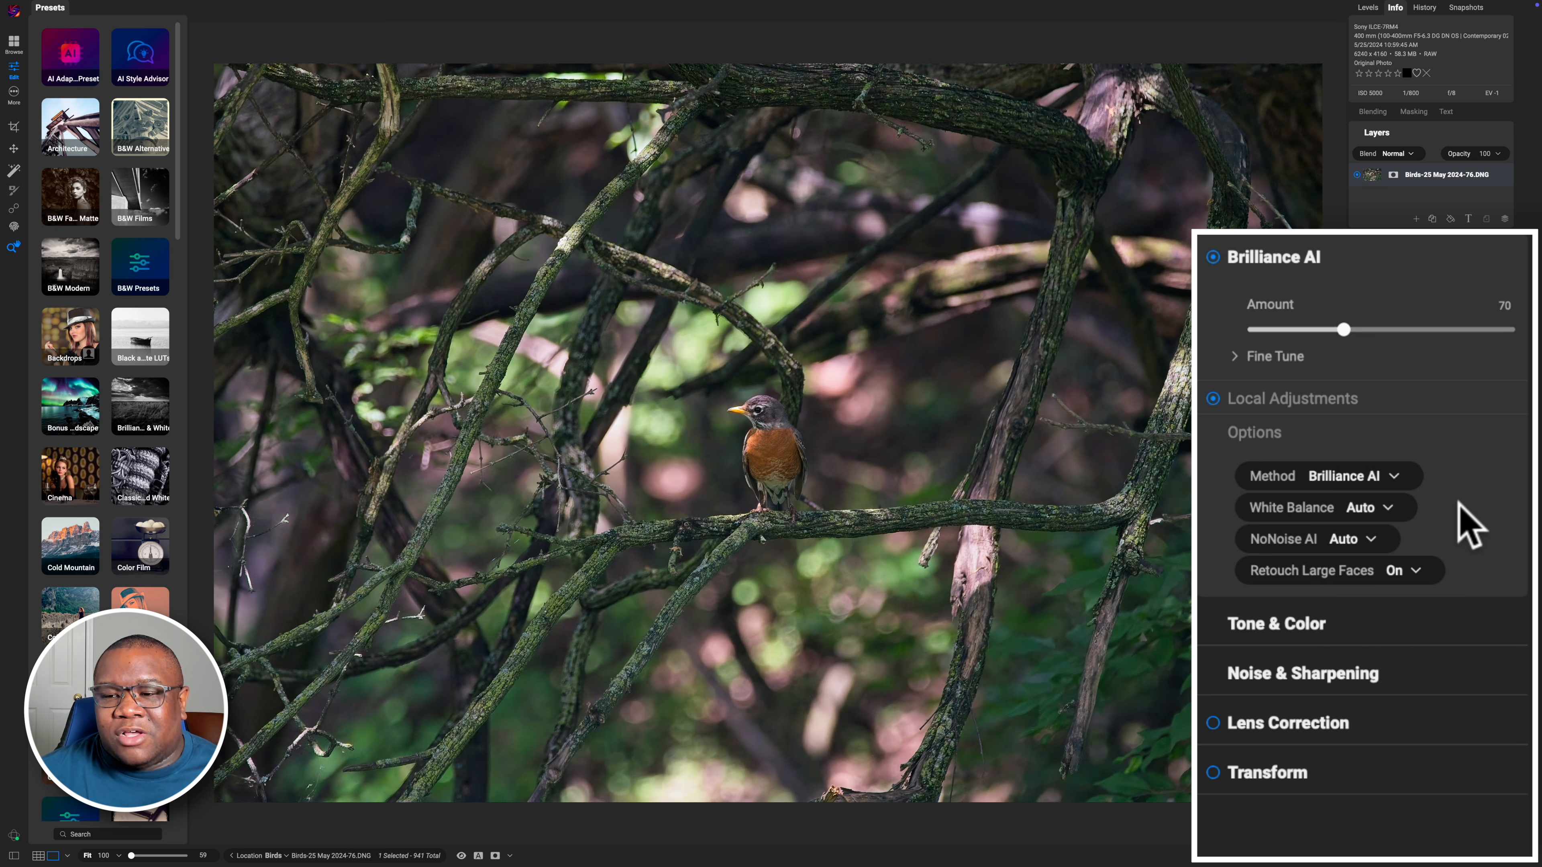
{"action": "left_click", "coordinate": [1351, 537]}
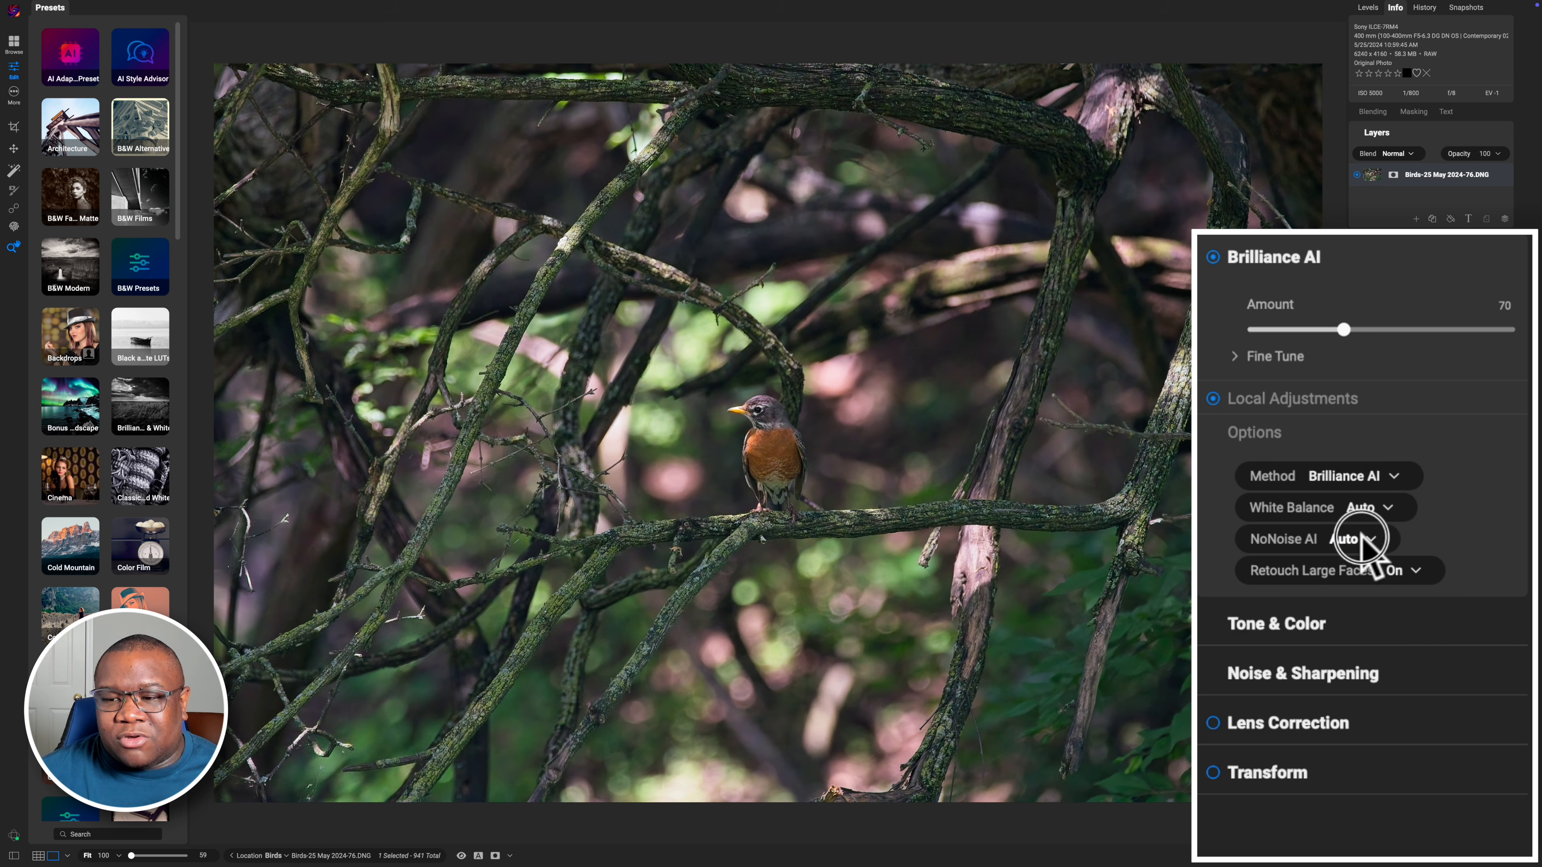
{"action": "left_click", "coordinate": [1445, 528]}
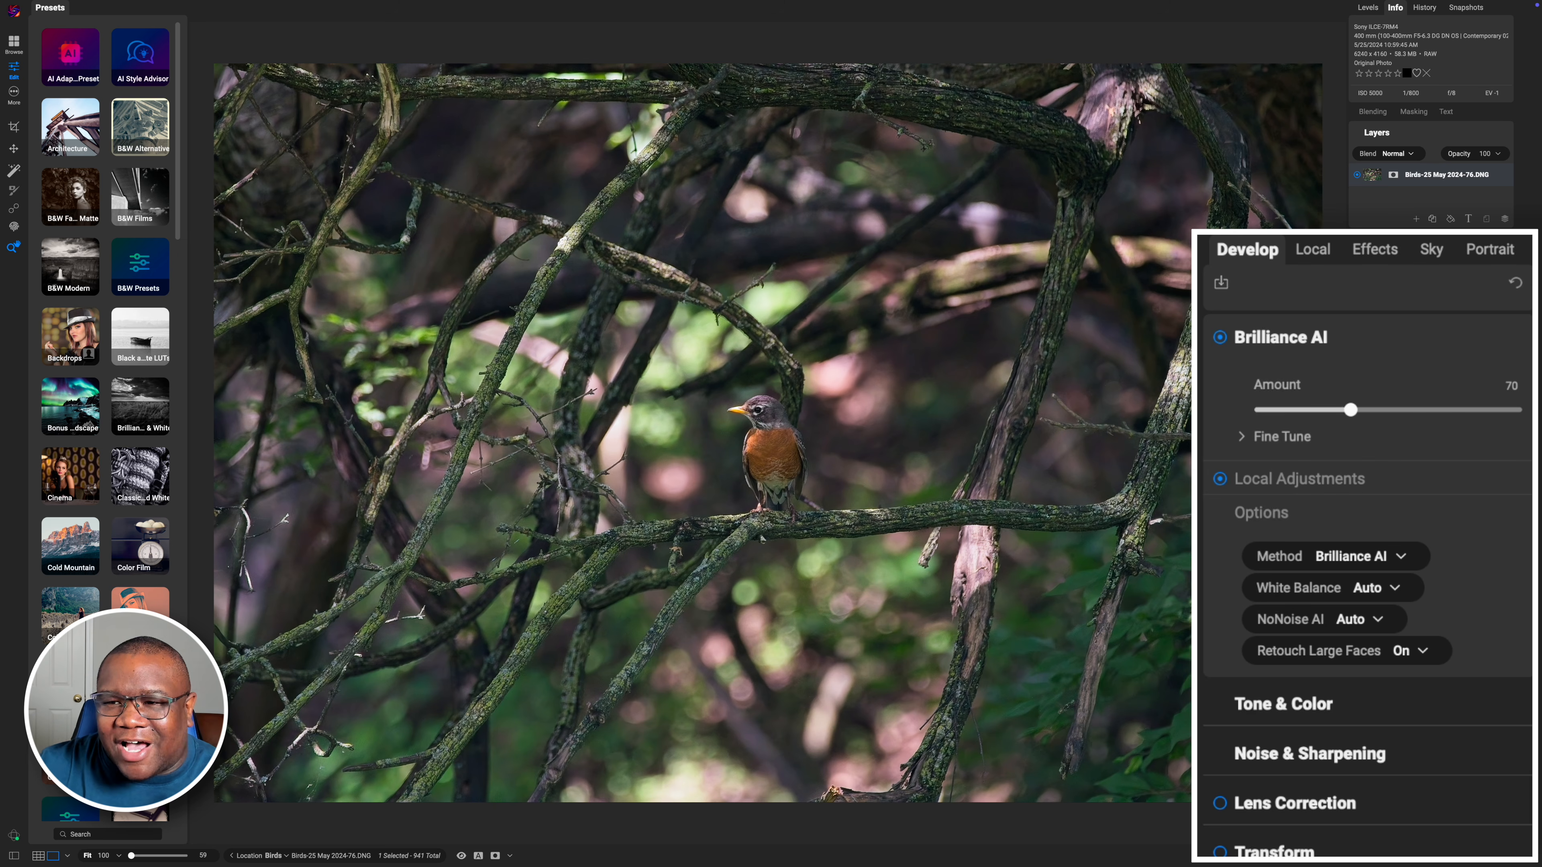
Show the Local Adjustments regions option and switch between the Local and Develop panels
{"action": "left_click", "coordinate": [1306, 486]}
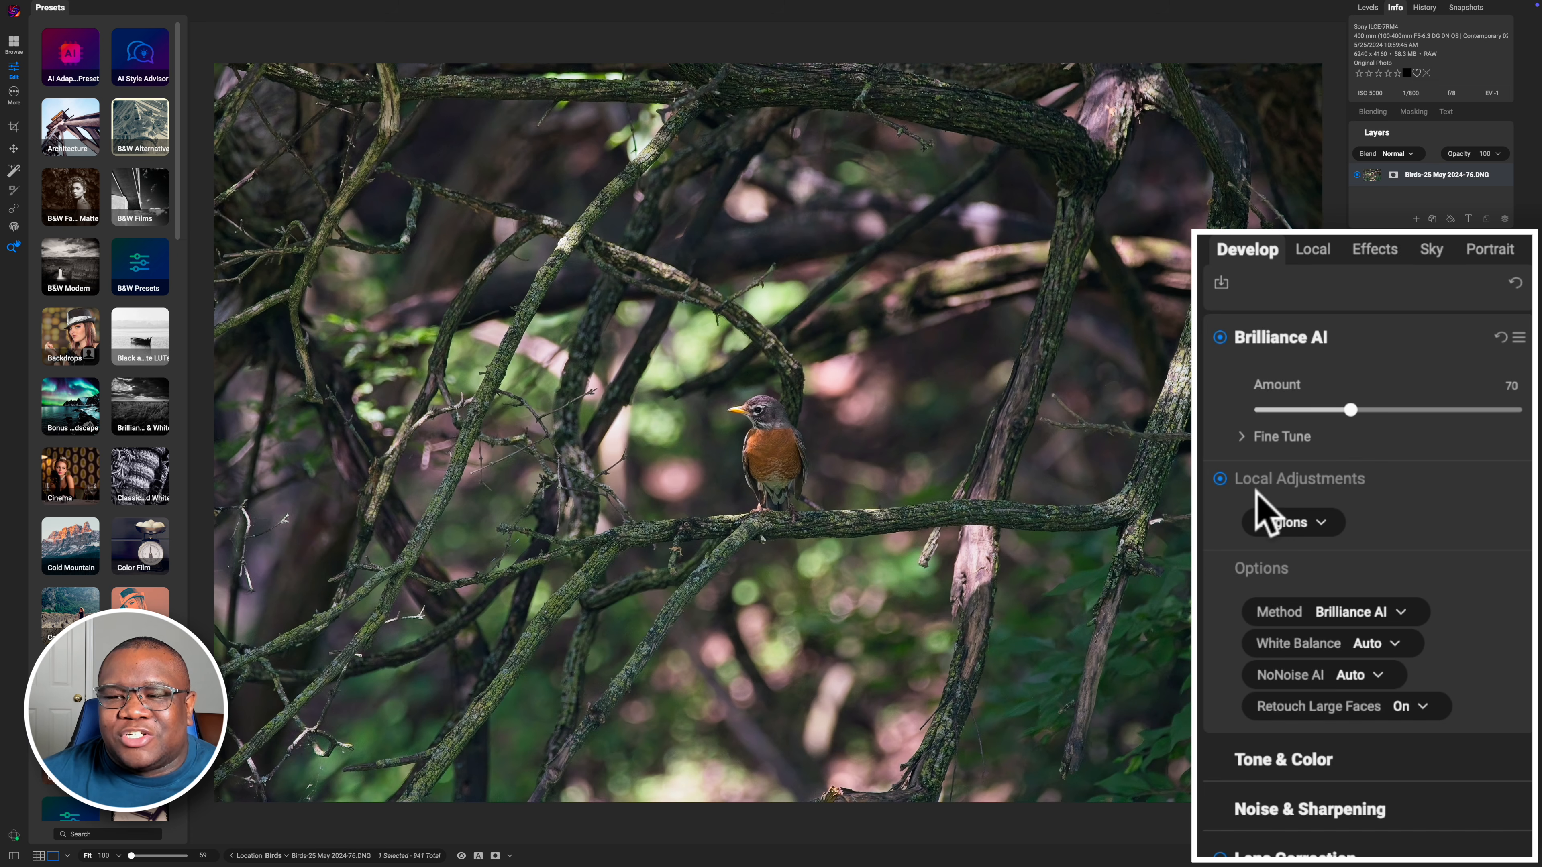
{"action": "left_click", "coordinate": [1312, 250]}
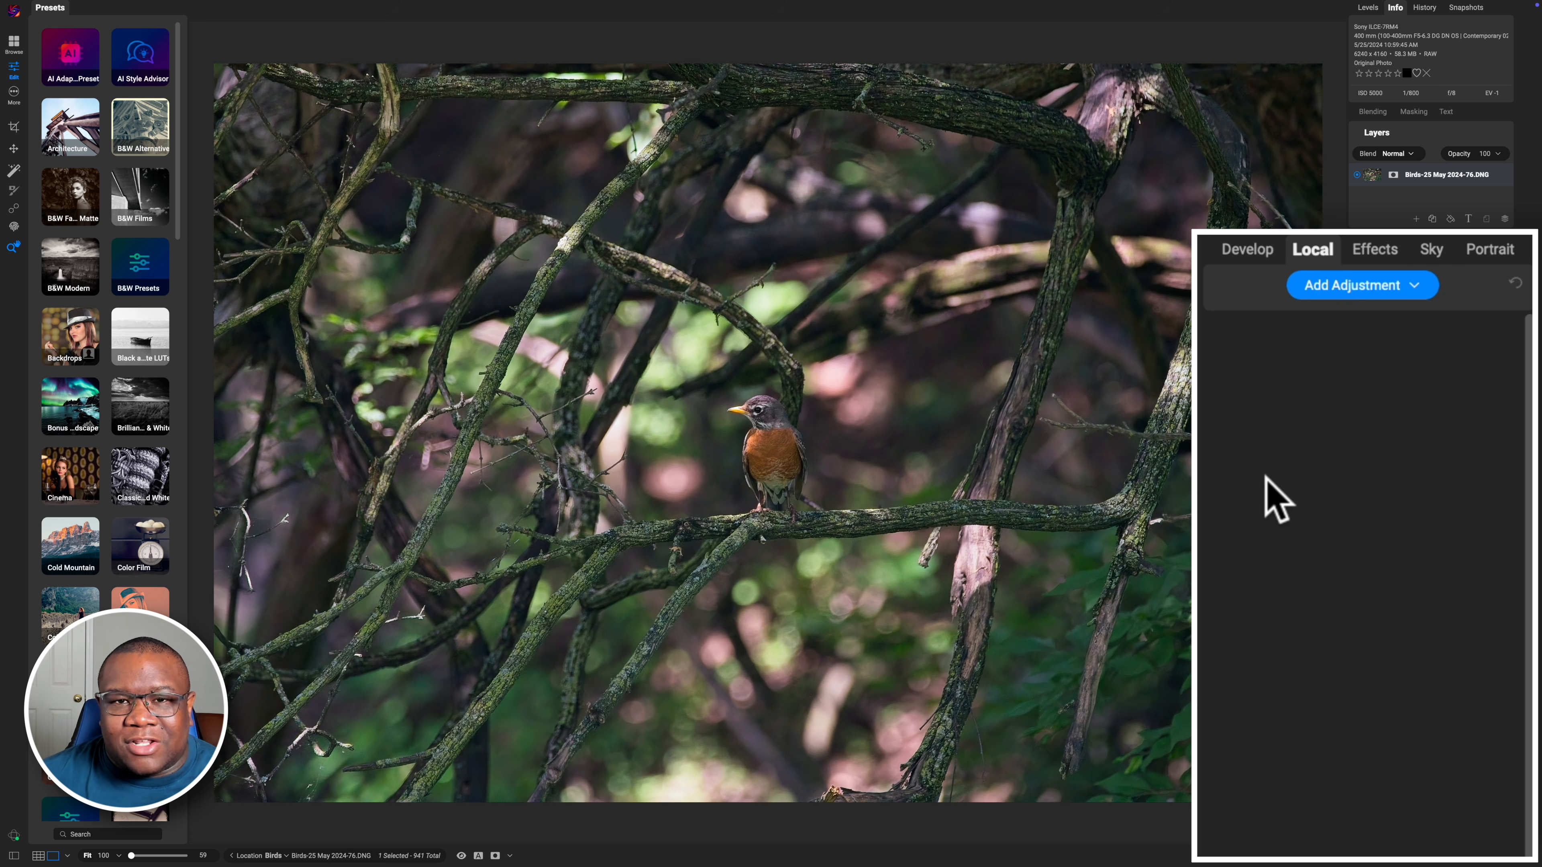
{"action": "left_click", "coordinate": [1255, 253]}
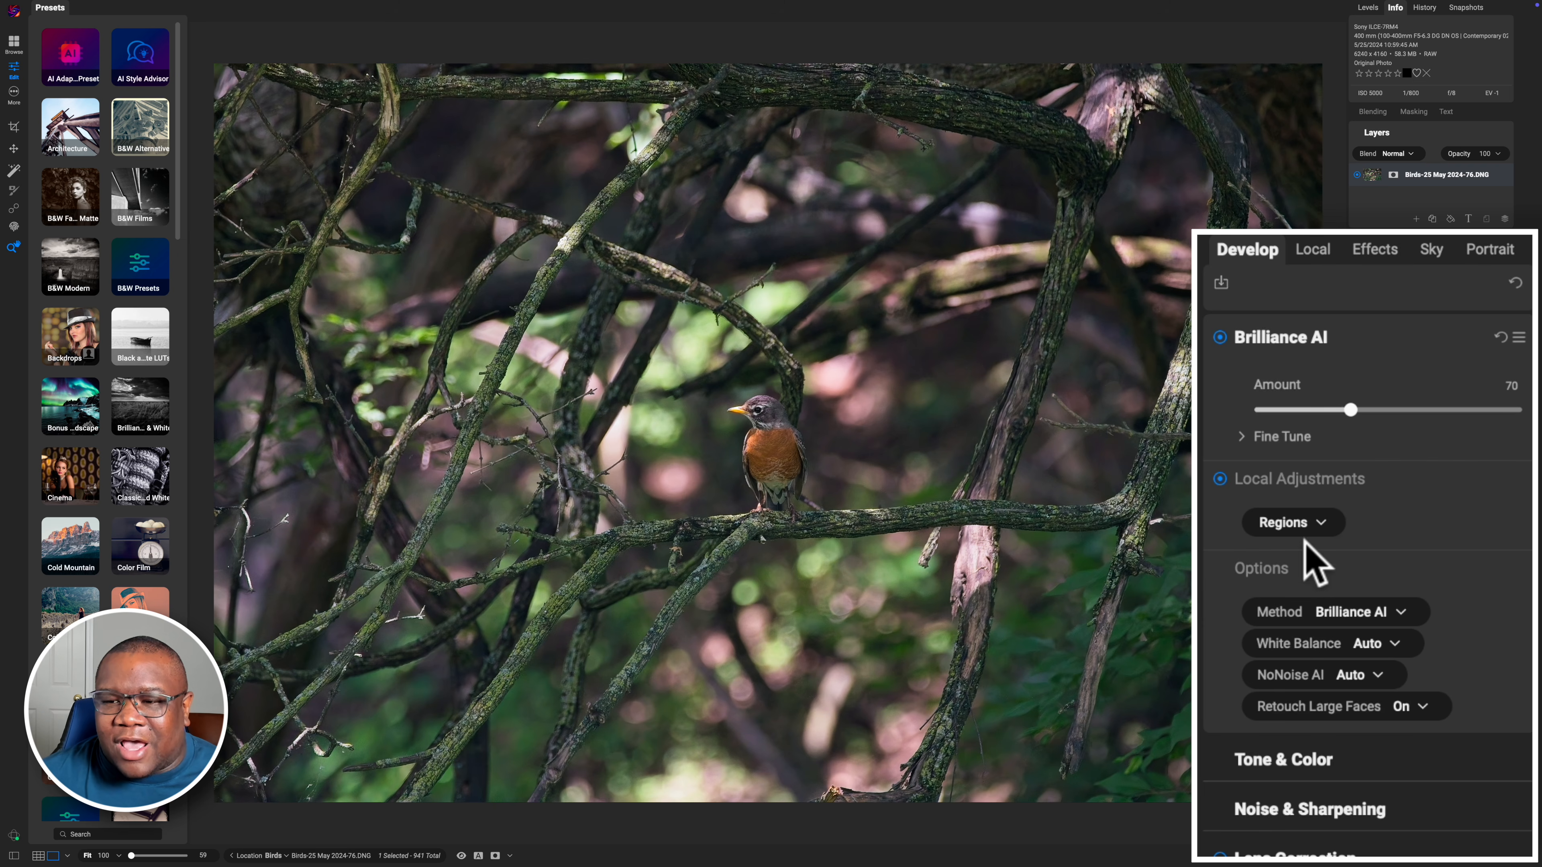
{"action": "left_click", "coordinate": [1311, 253]}
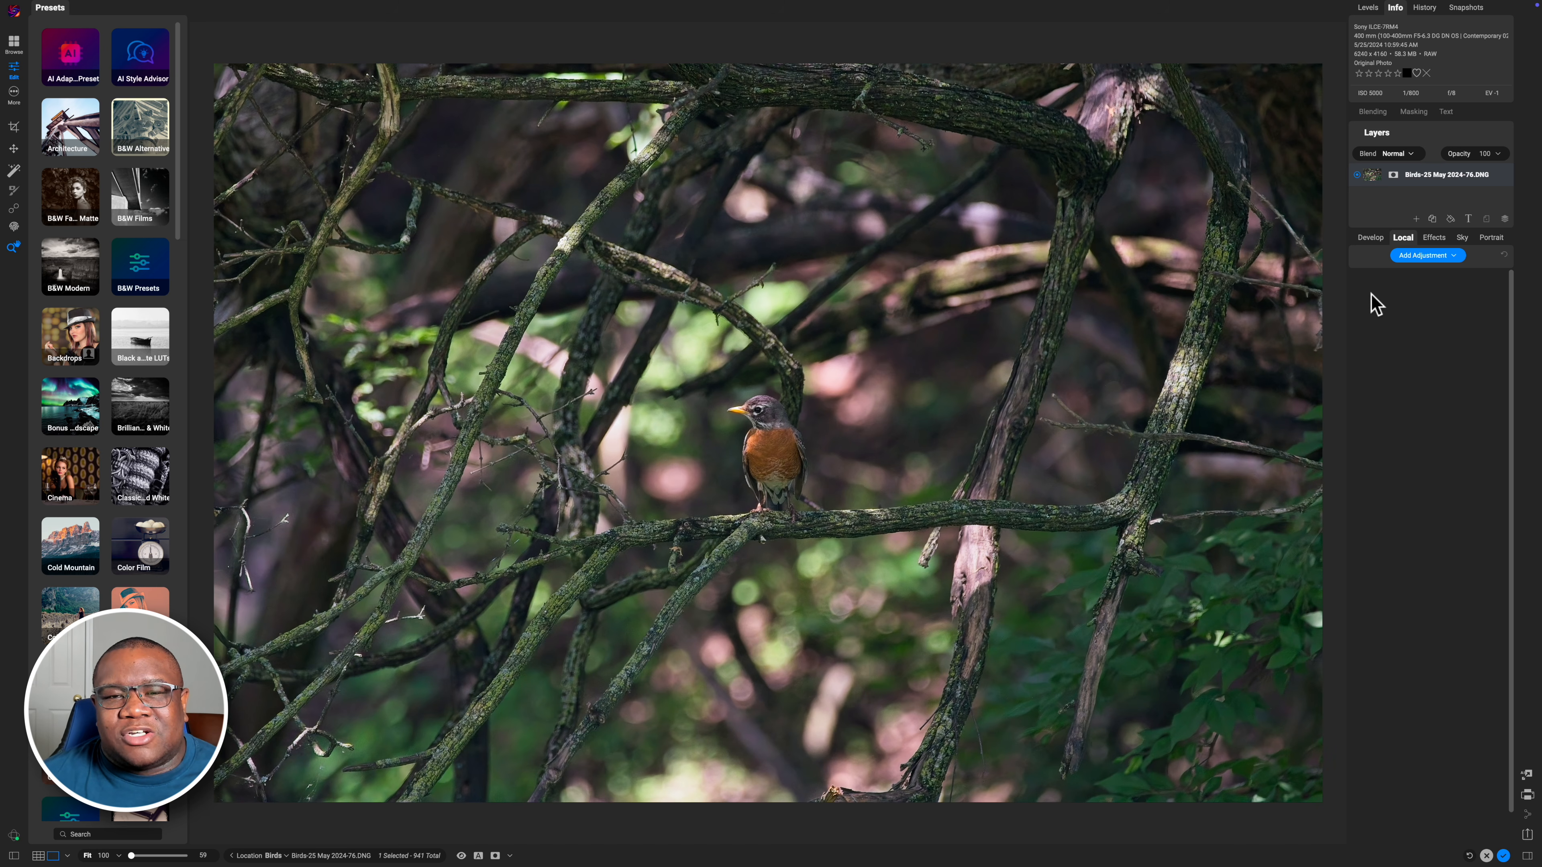
{"action": "left_click", "coordinate": [1371, 239]}
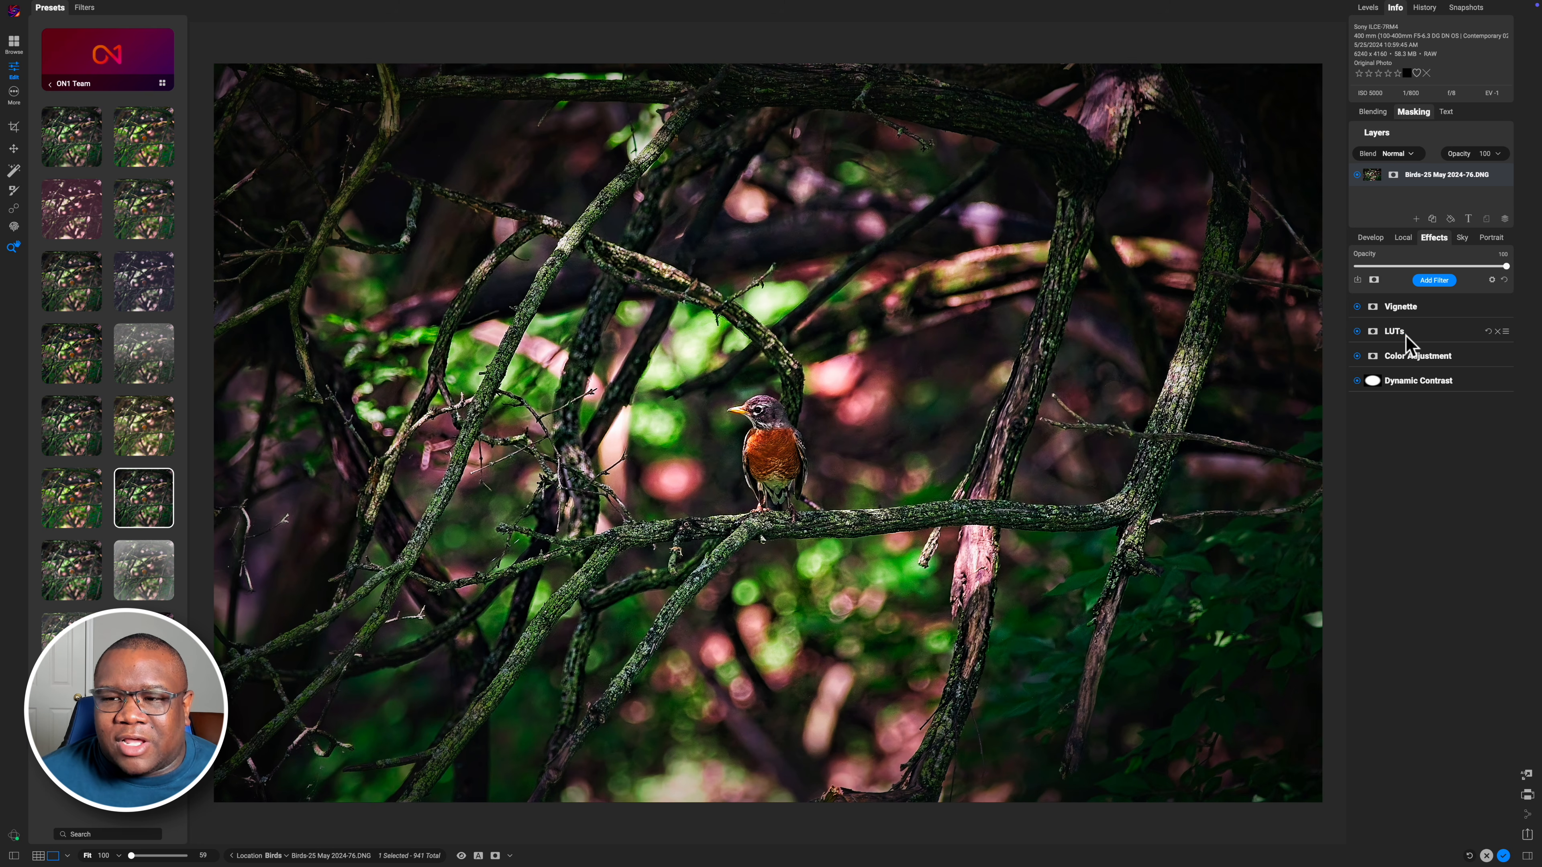
Toggle the LUTs filter off and back on to compare the effect
{"action": "left_click", "coordinate": [1357, 331]}
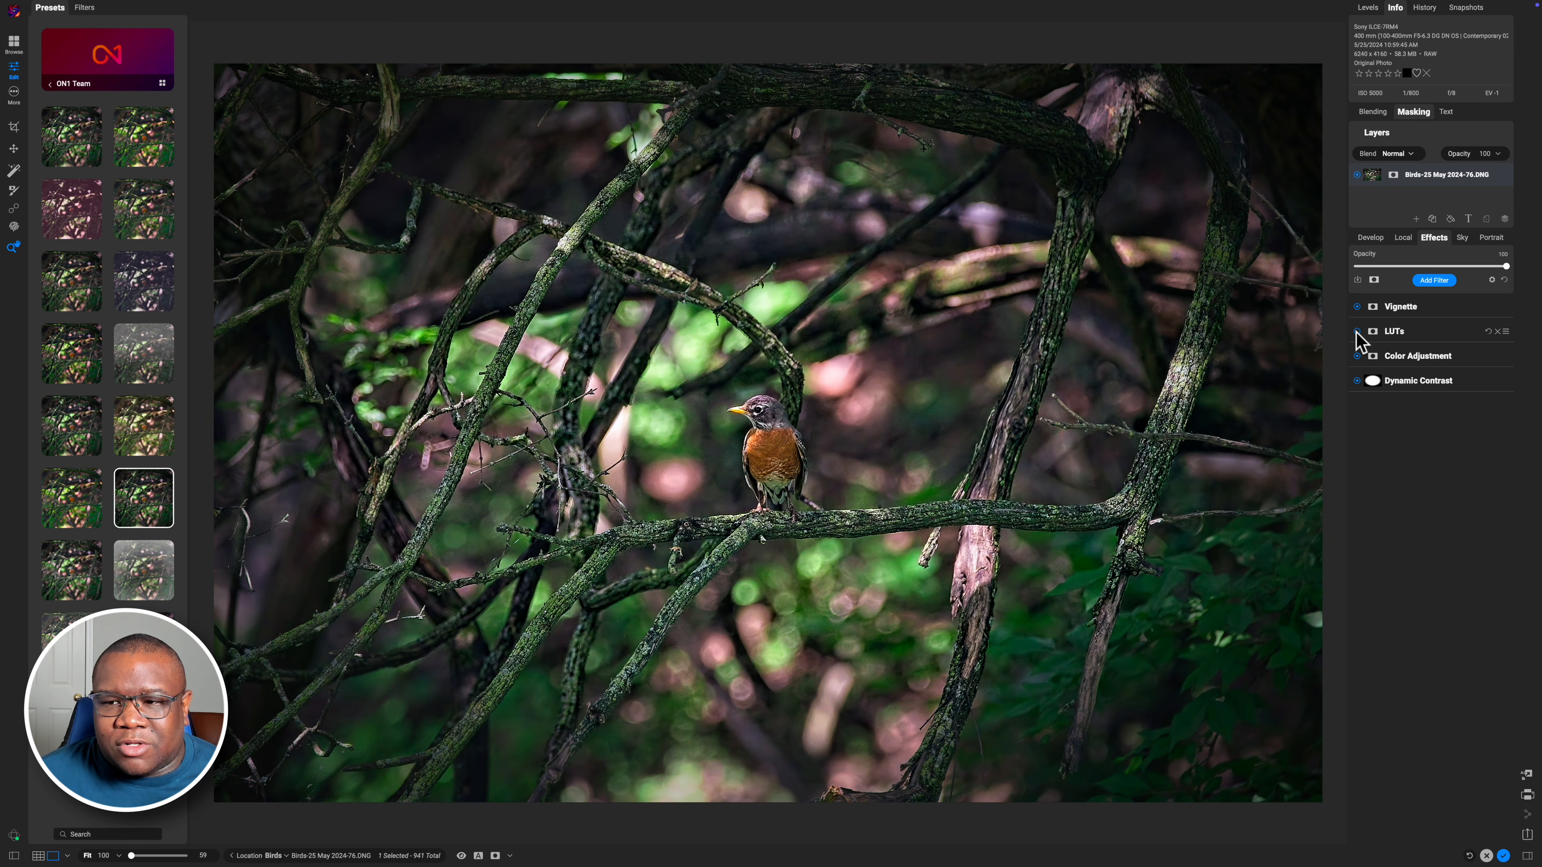
{"action": "left_click", "coordinate": [1357, 334]}
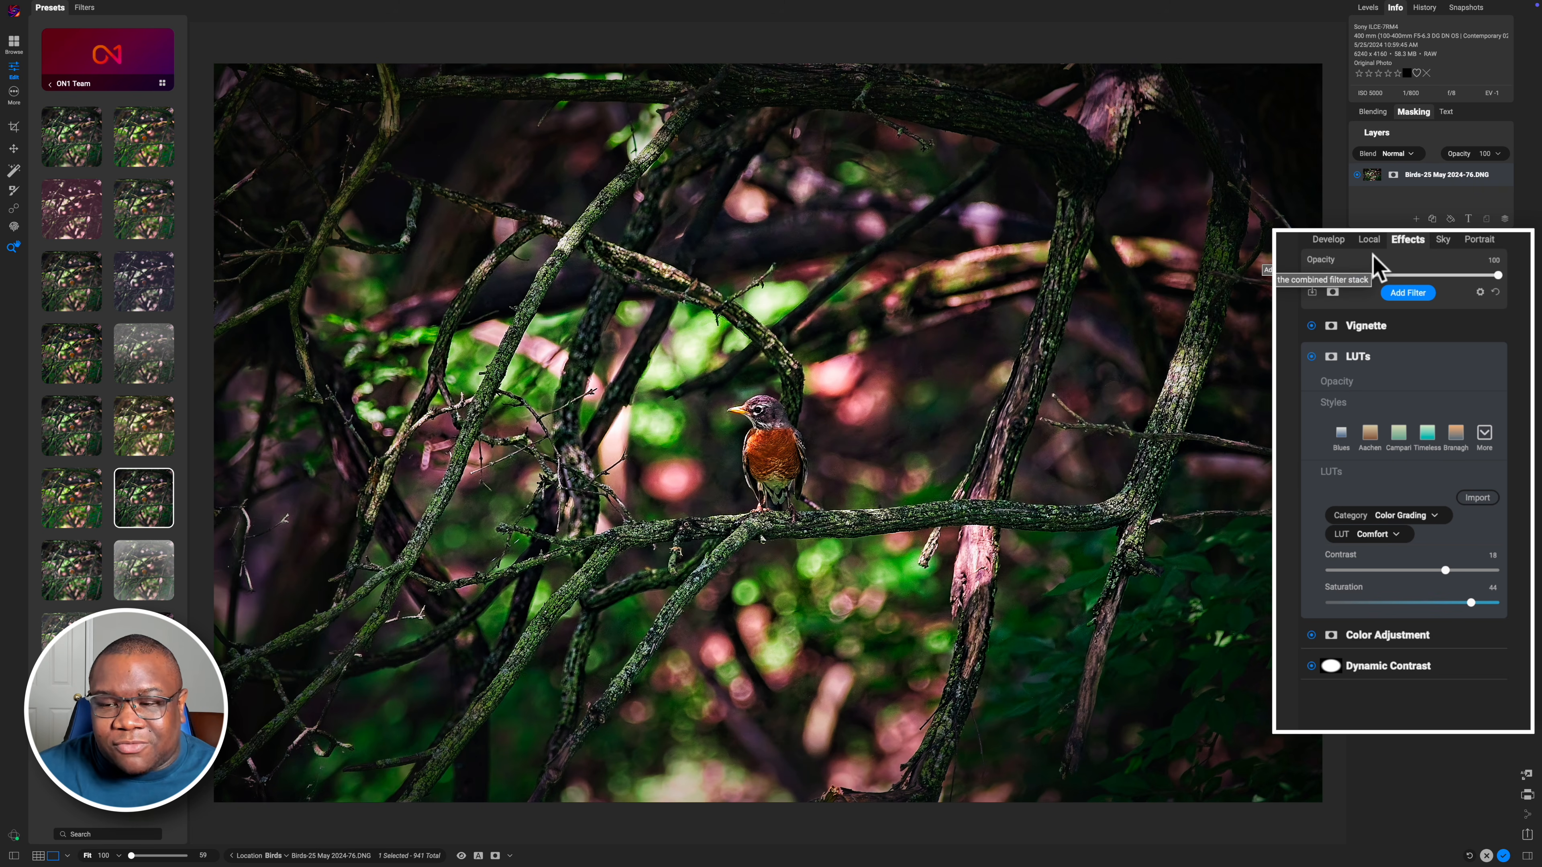
Add a new local adjustment layer and return to the Effects panel
{"action": "left_click", "coordinate": [1366, 240]}
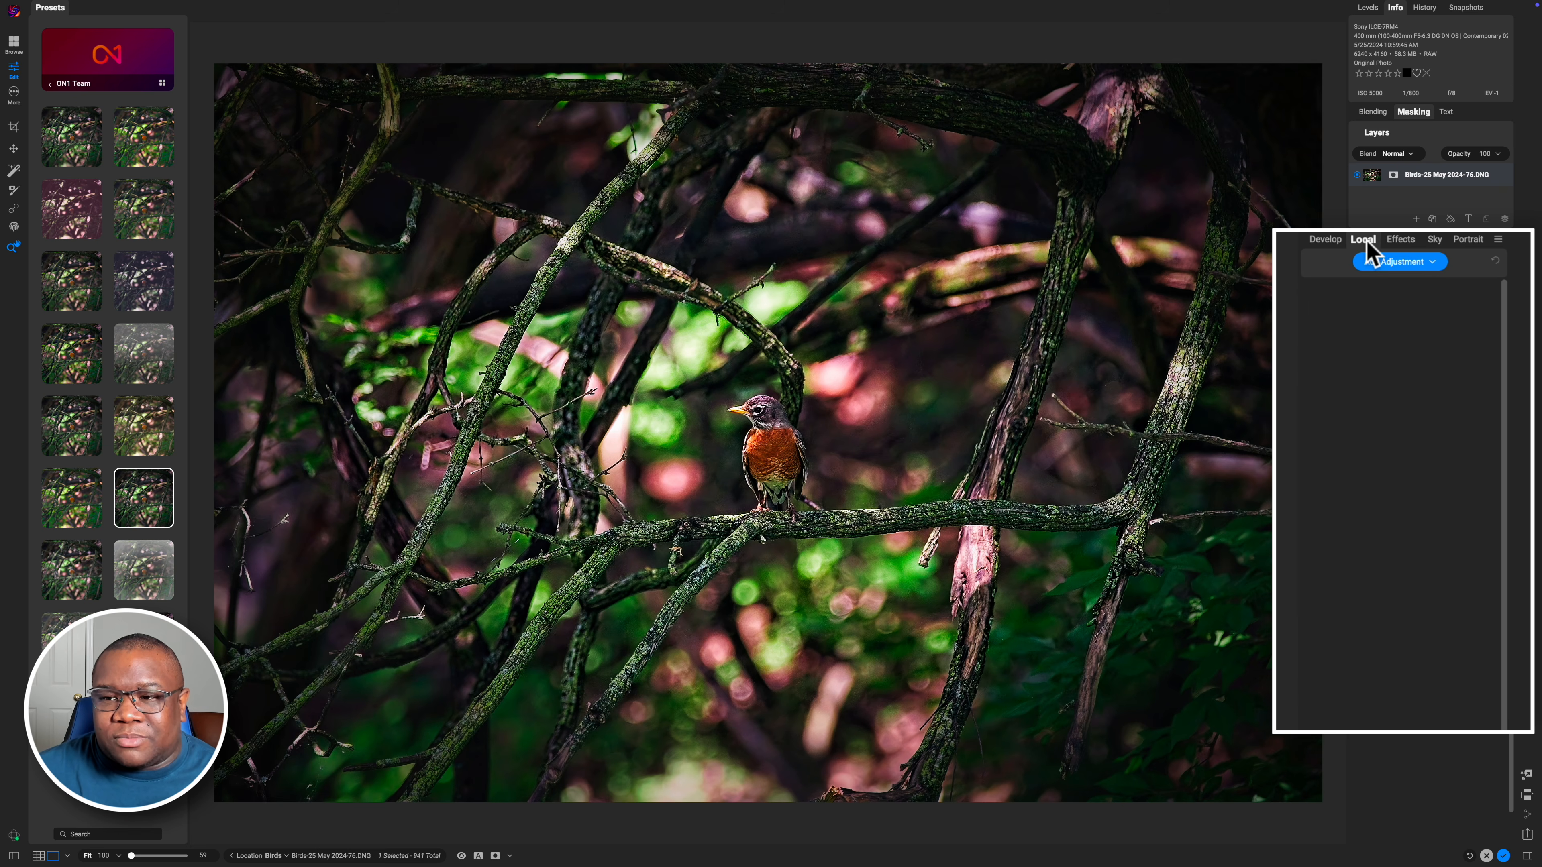
{"action": "left_click", "coordinate": [1378, 262]}
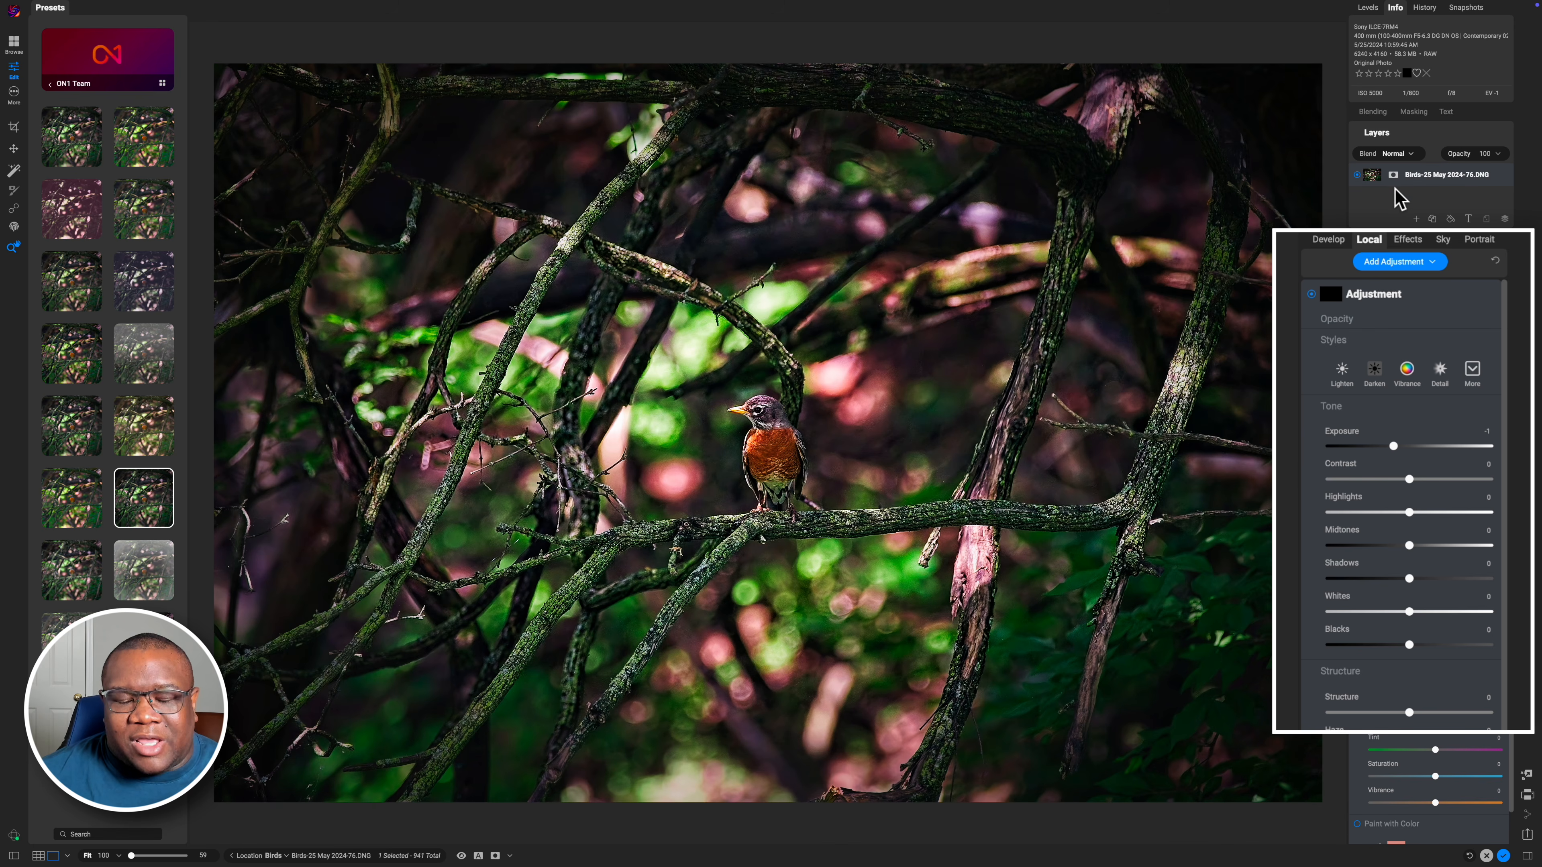
{"action": "left_click", "coordinate": [1407, 241]}
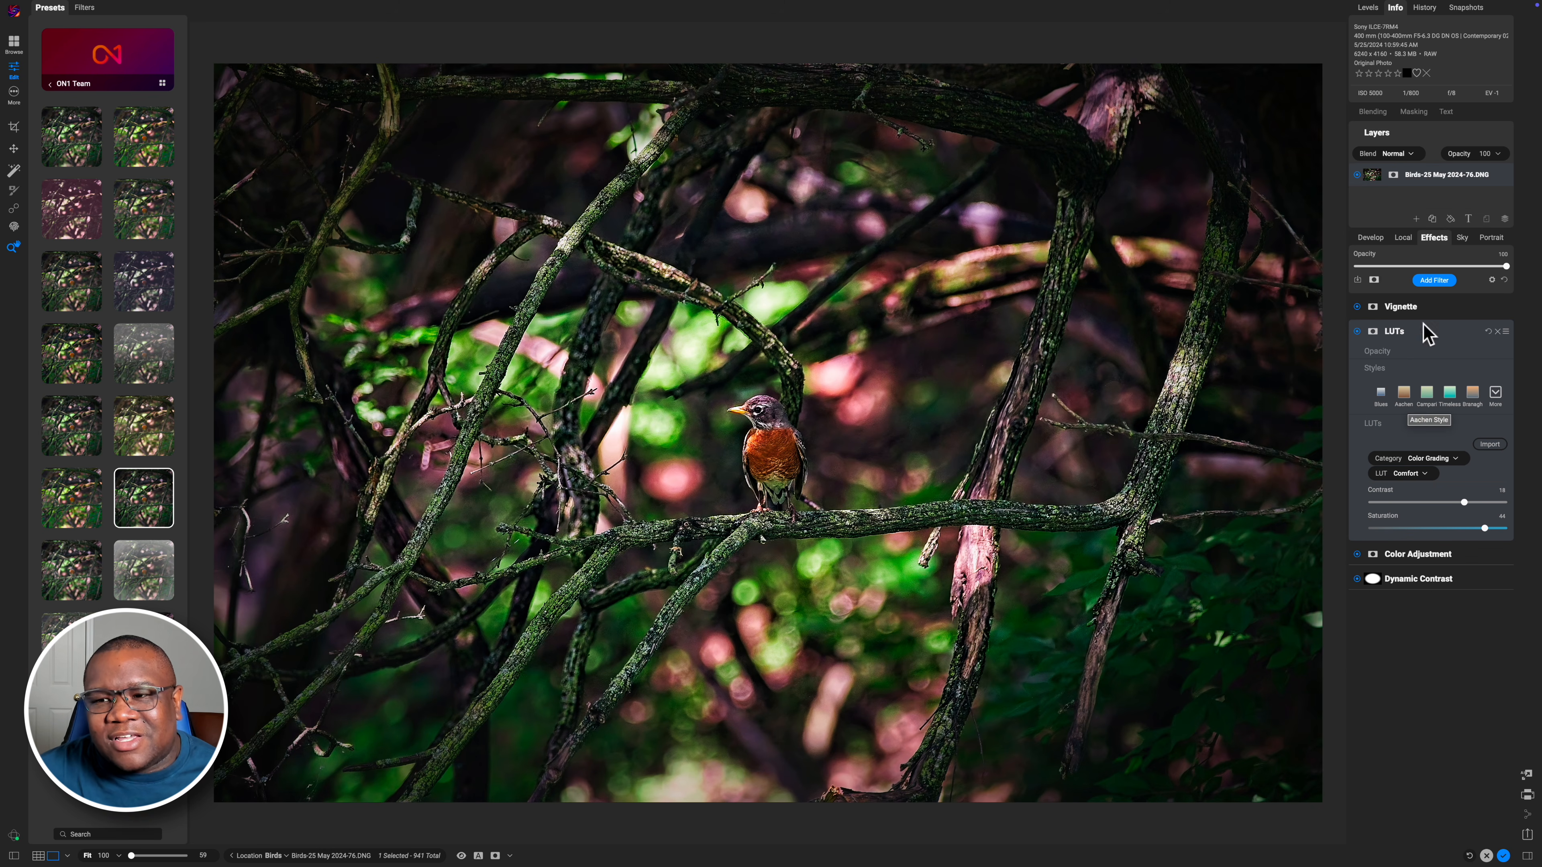
Open the Add Filter browser to view the available filters and close it
{"action": "left_click", "coordinate": [1434, 280]}
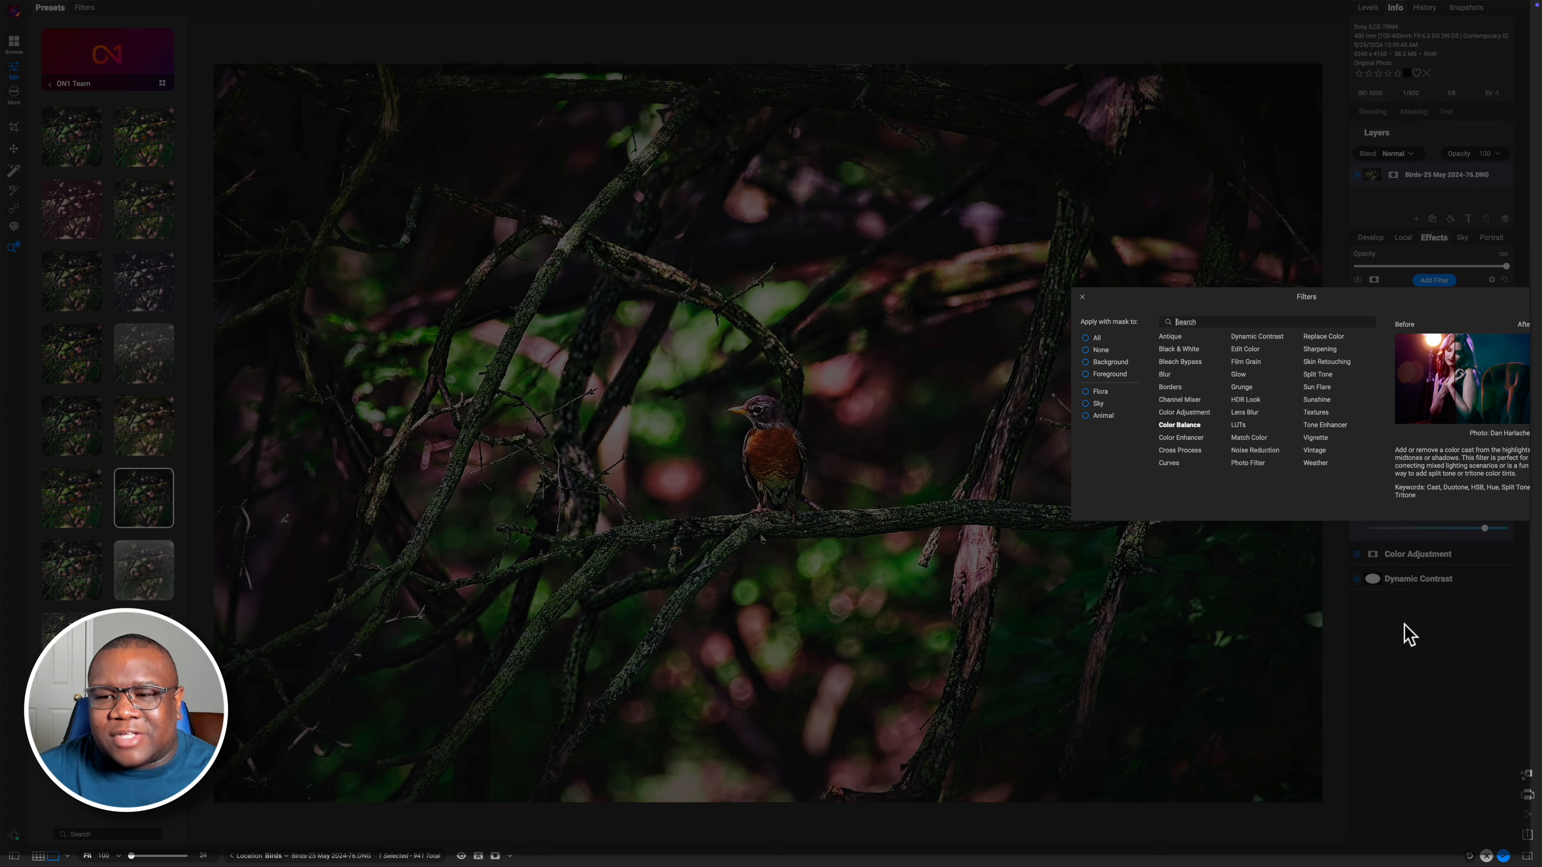
{"action": "key", "text": "Escape"}
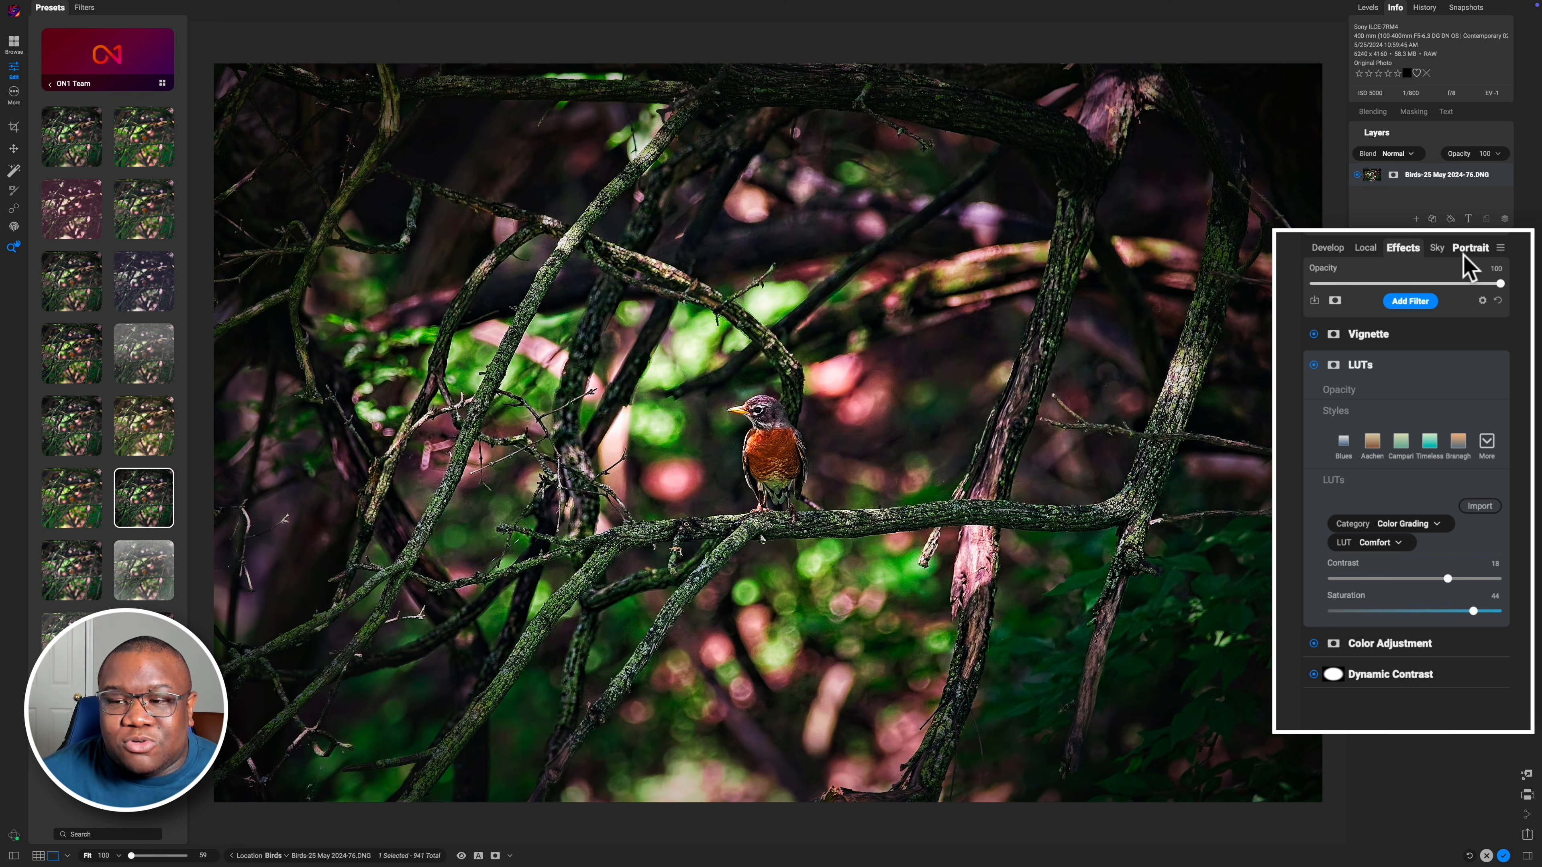
{"action": "left_click", "coordinate": [1323, 249]}
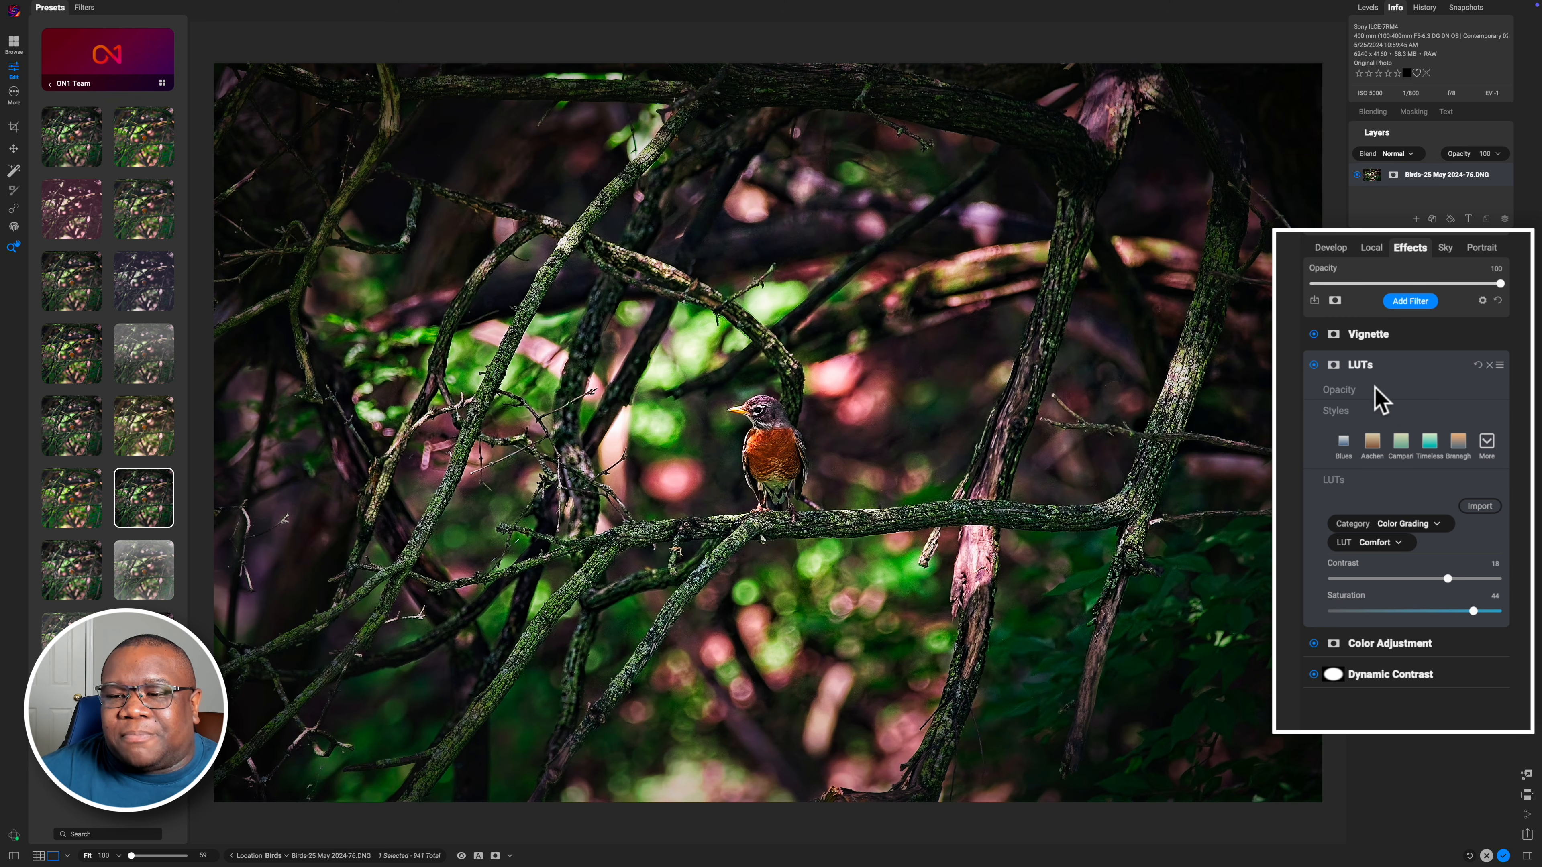
Activate the mask brush on the LUTs filter and reduce the brush size to 400
{"action": "left_click", "coordinate": [1333, 366]}
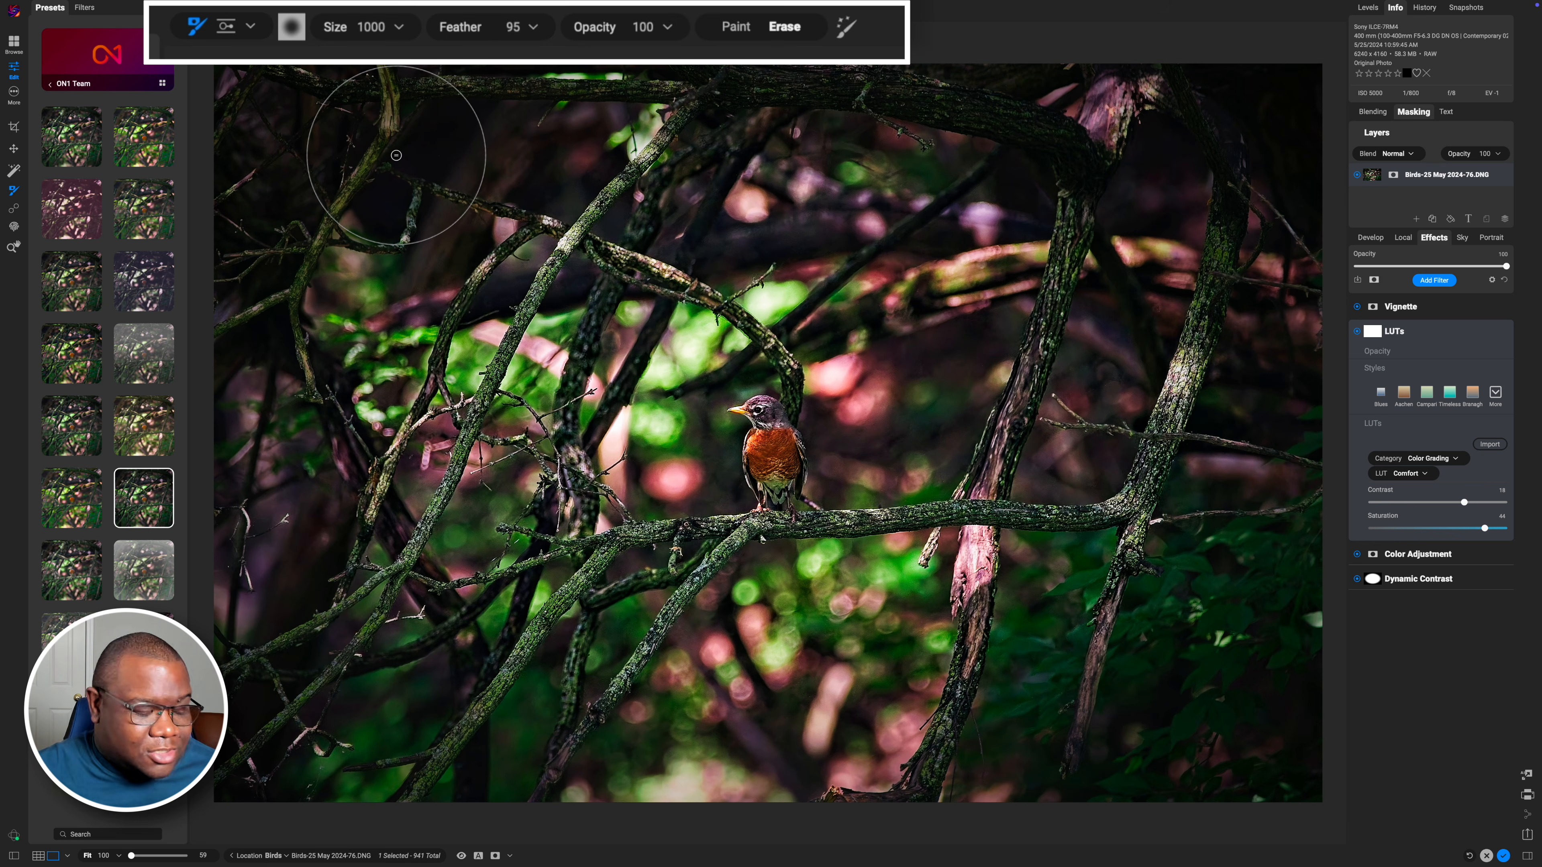
{"action": "key", "text": "bracketleft"}
{"action": "key", "text": "bracketleft"}
{"action": "key", "text": "bracketleft"}
{"action": "key", "text": "bracketleft"}
{"action": "key", "text": "bracketleft"}
{"action": "key", "text": "bracketleft"}
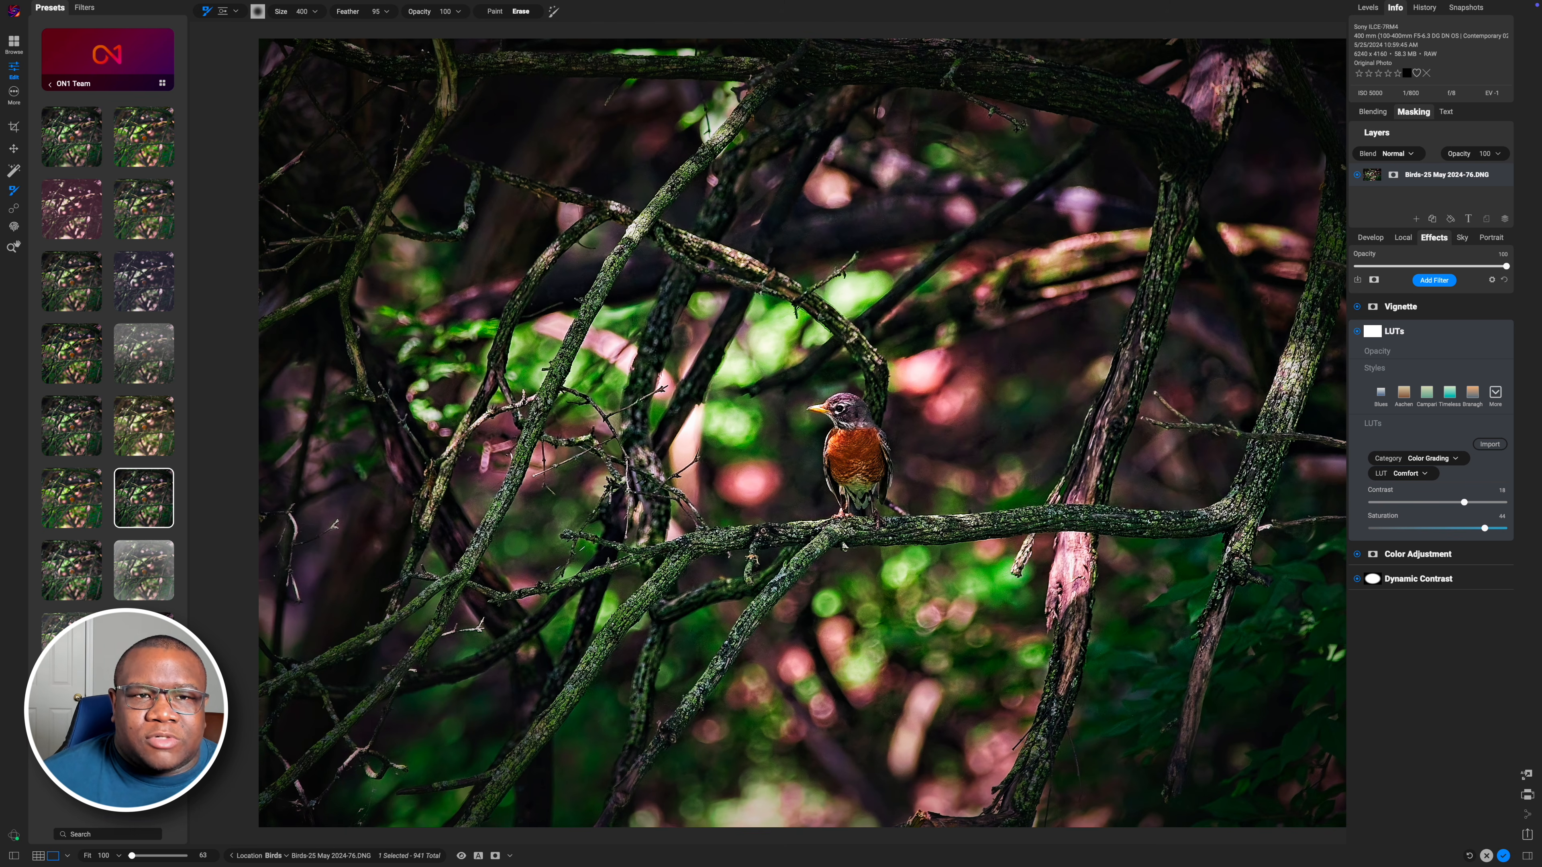
Toggle the Auto Hide Tool Option Bar view option
{"action": "left_click", "coordinate": [322, 6]}
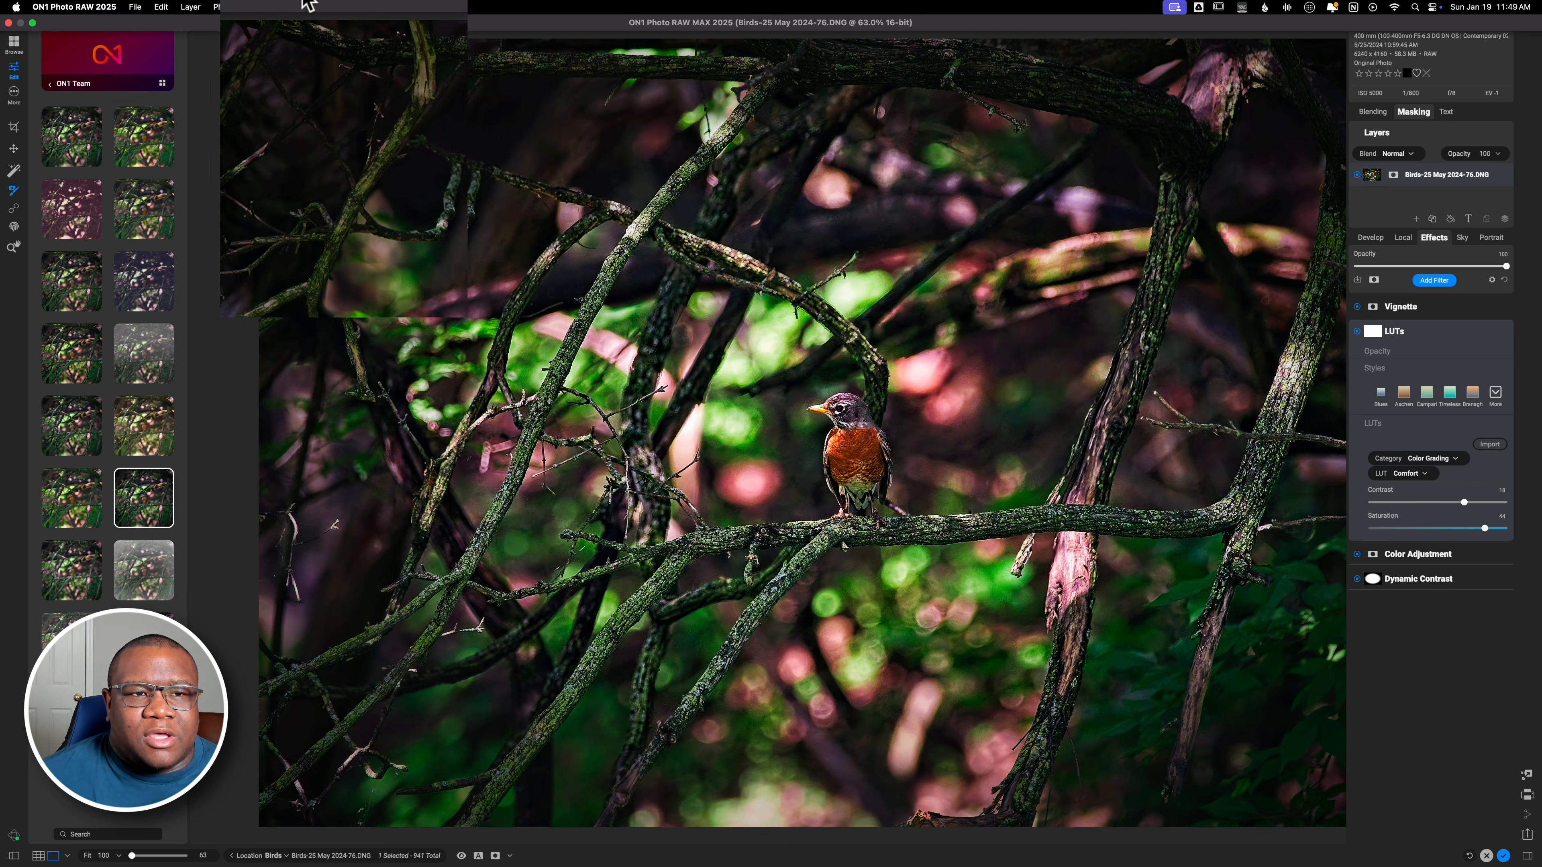
{"action": "left_click", "coordinate": [321, 6]}
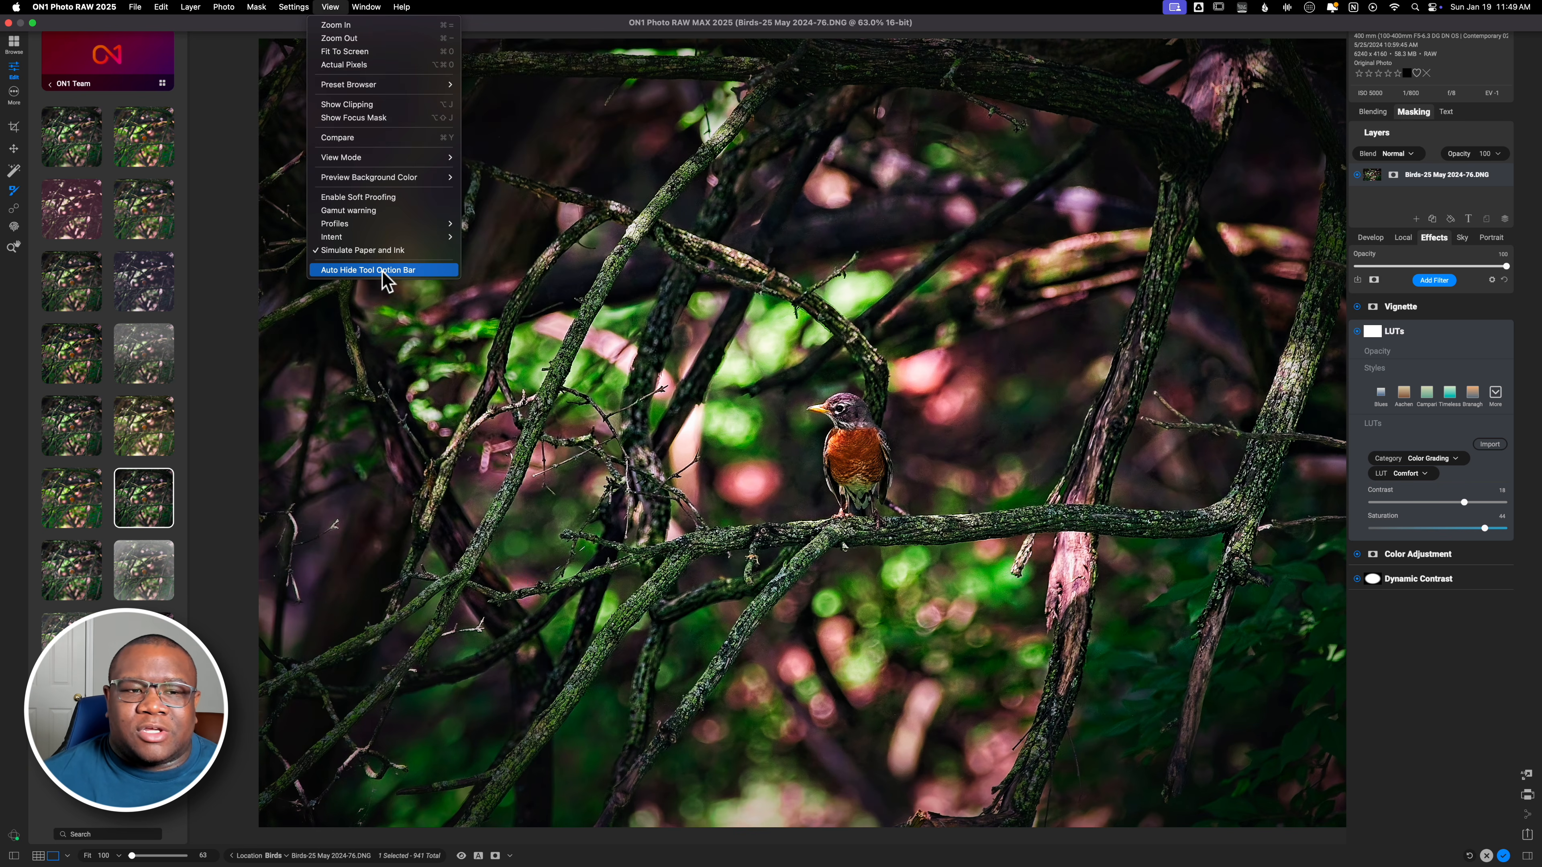
{"action": "left_click", "coordinate": [383, 273]}
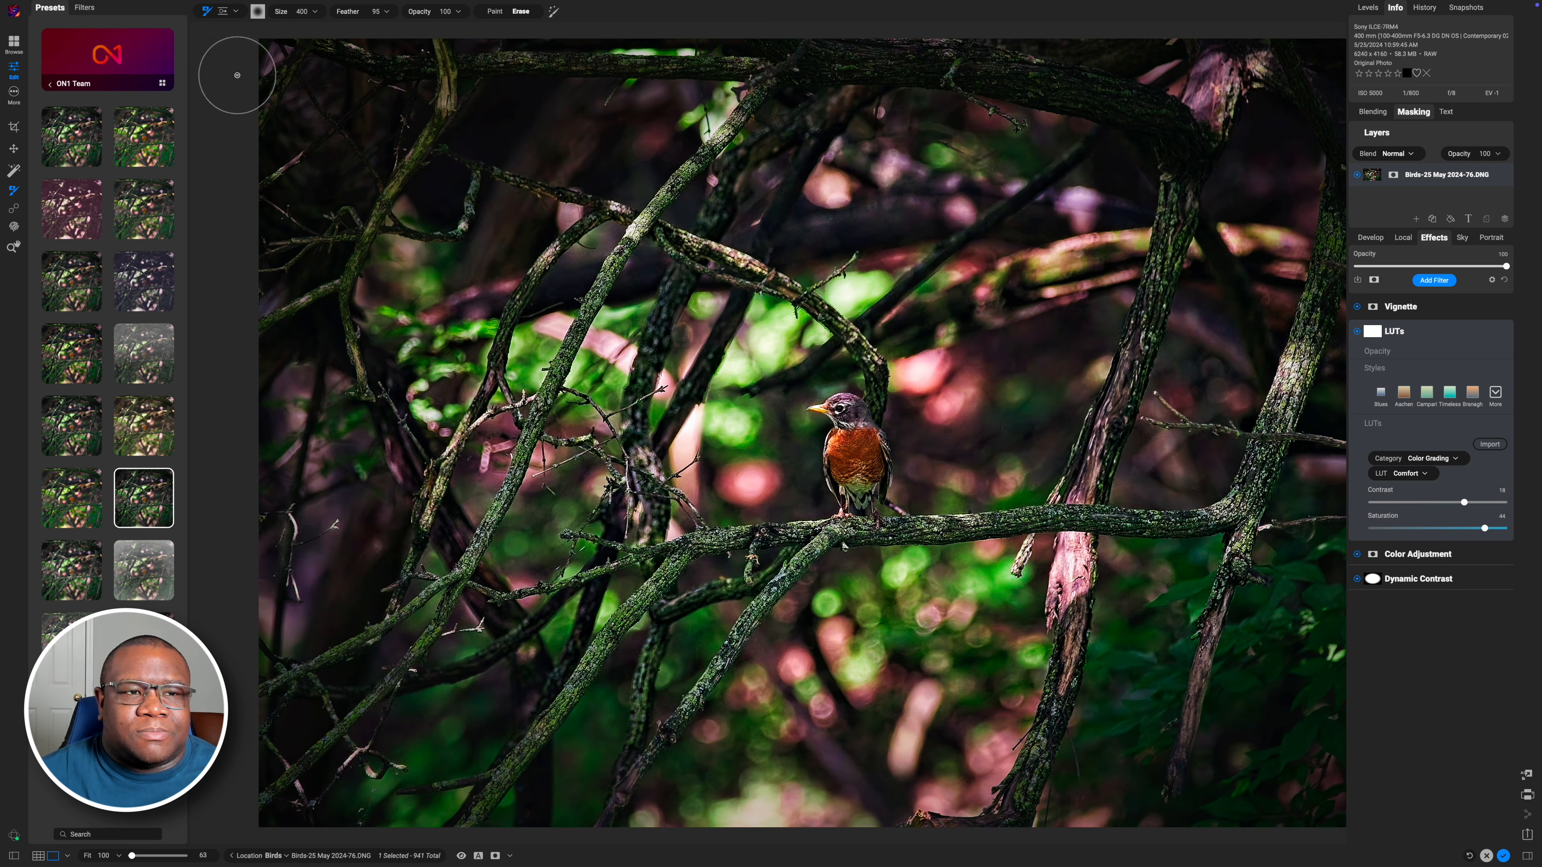
Switch the mask tool to the Gradient Mask with the Linear Left preset and place a linear gradient on the LUTs mask
{"action": "left_click", "coordinate": [223, 16]}
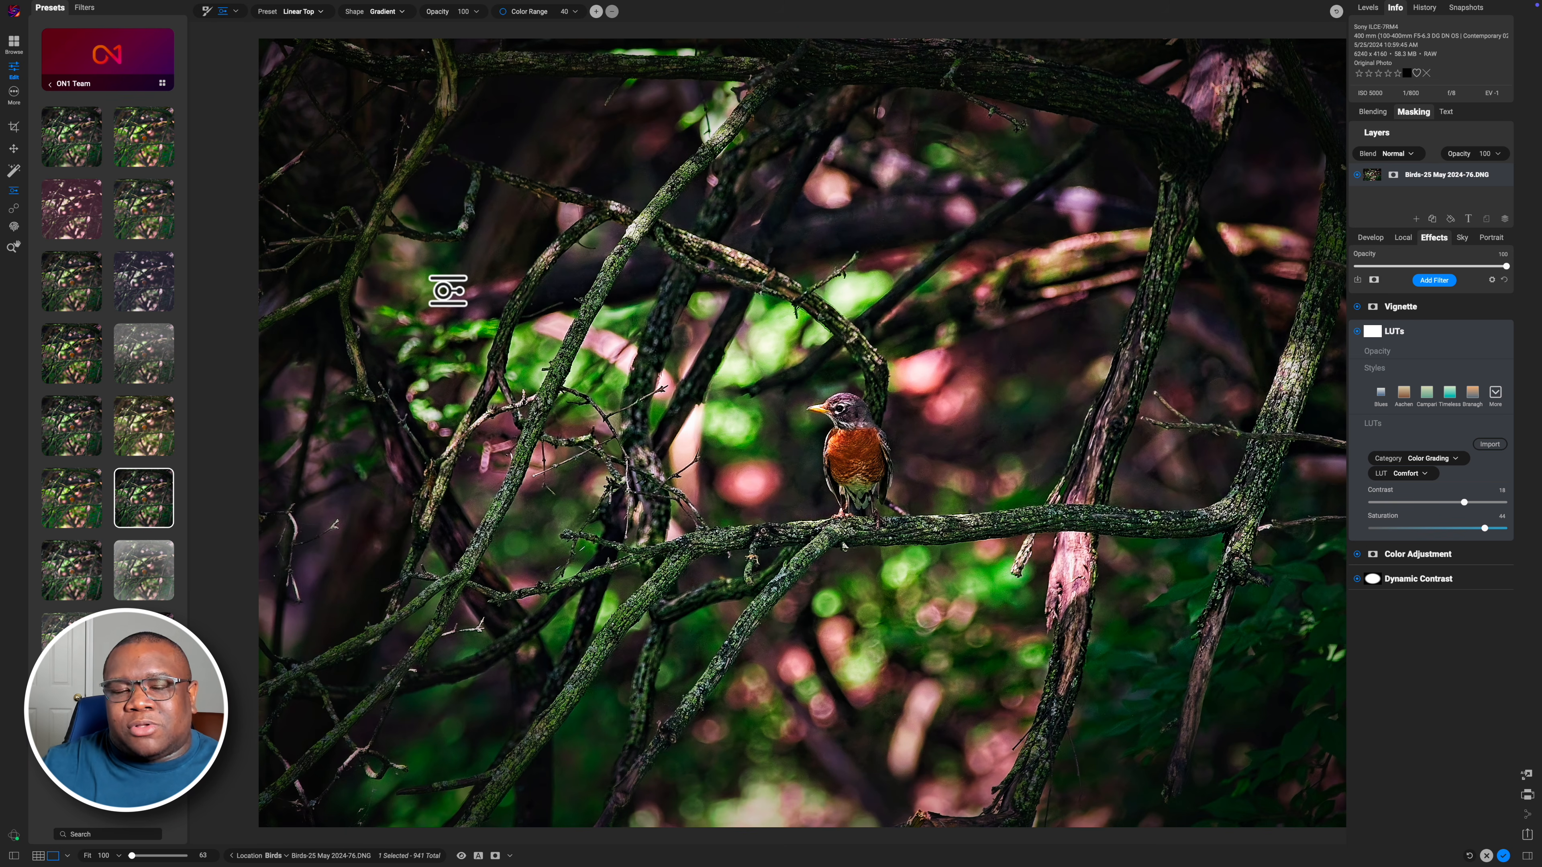
{"action": "left_click", "coordinate": [313, 12]}
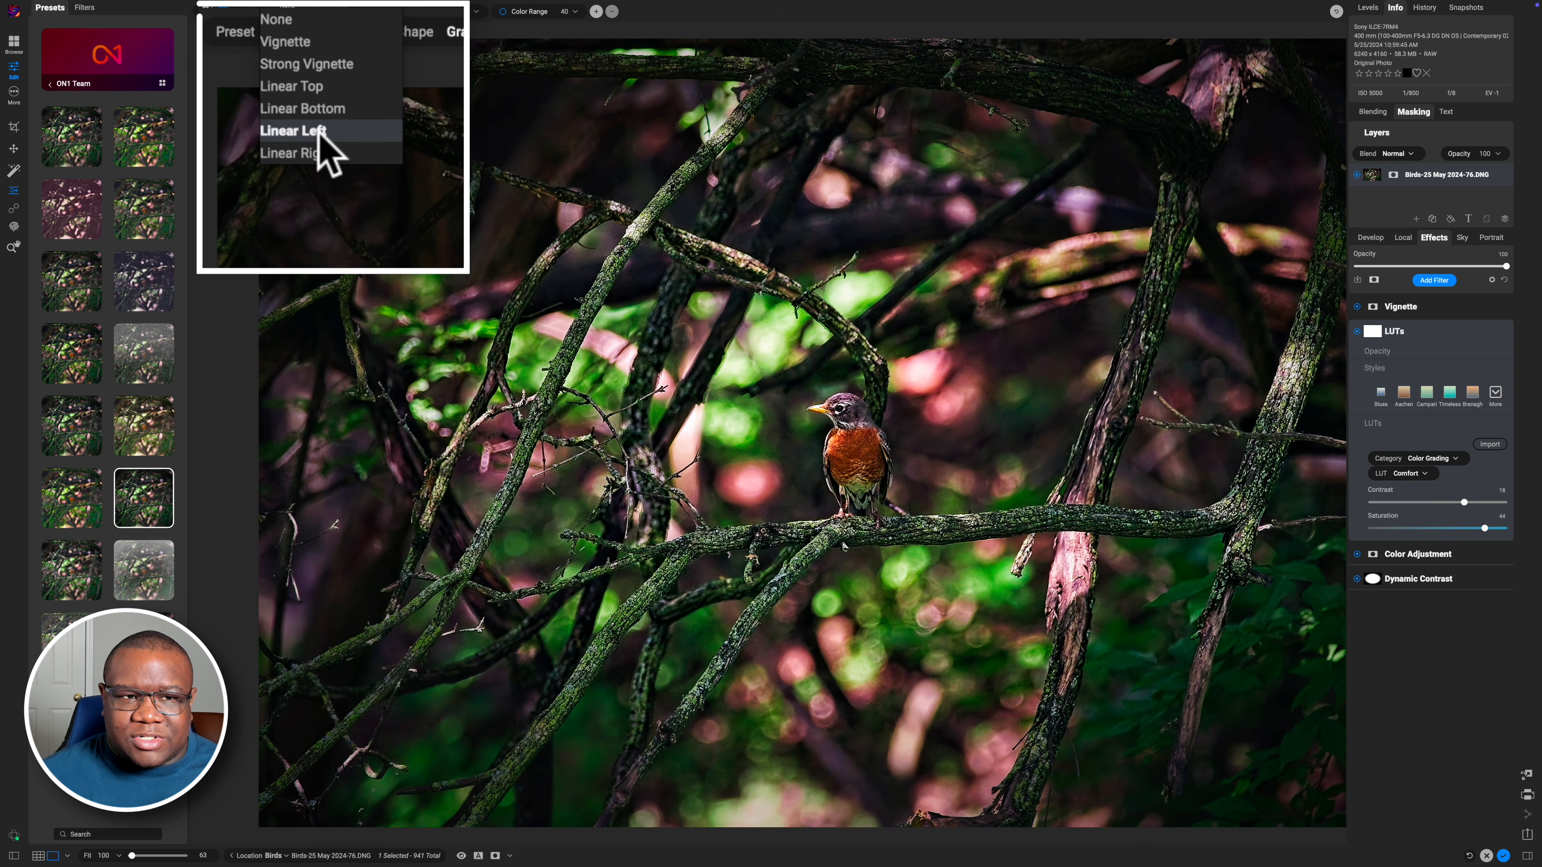
{"action": "left_click", "coordinate": [304, 61]}
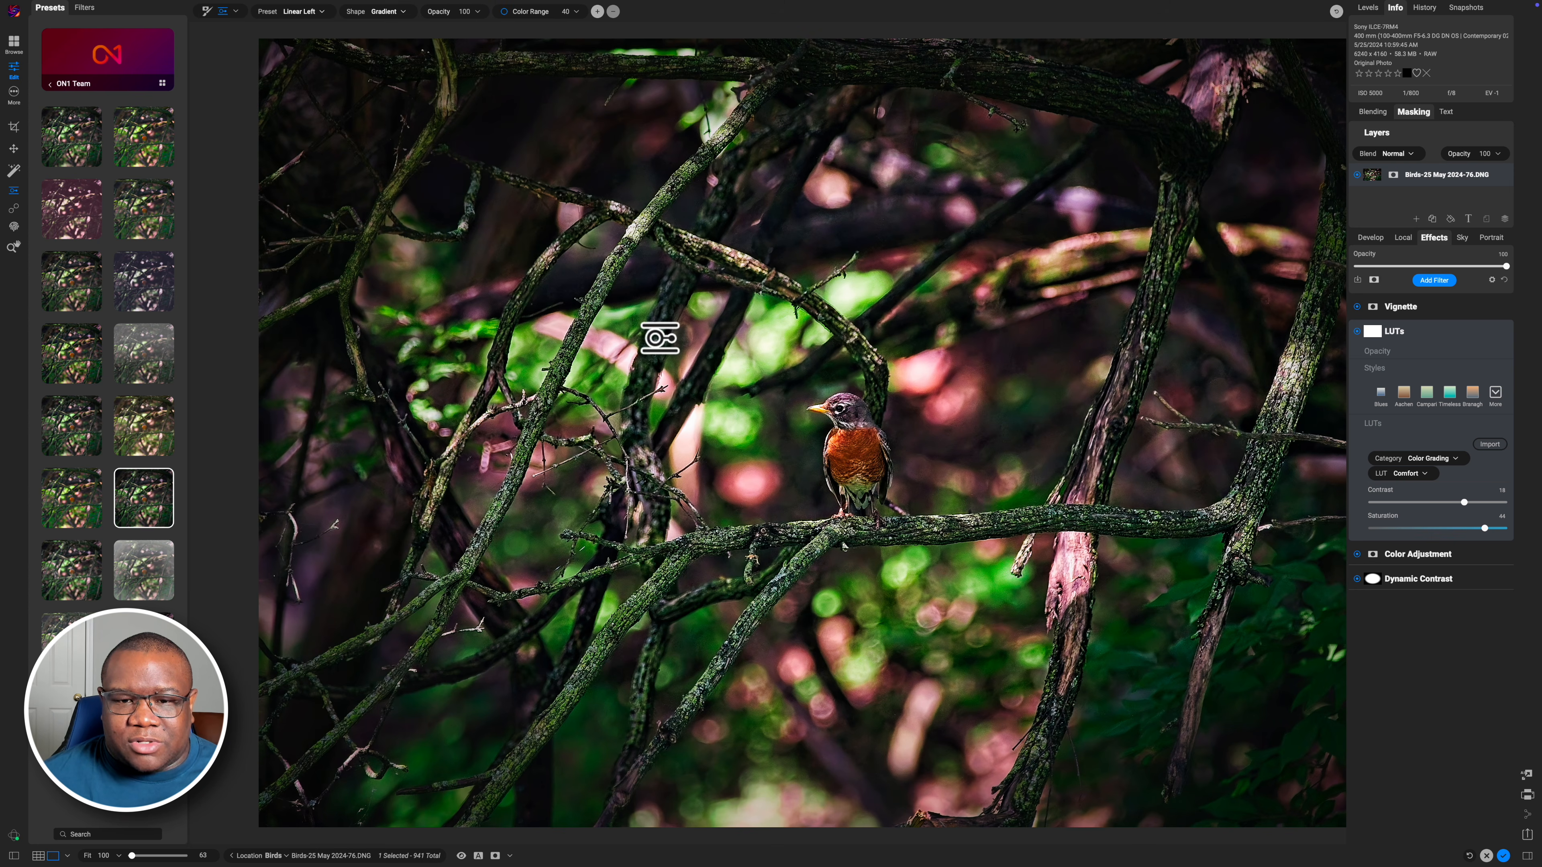
{"action": "left_click", "coordinate": [660, 338]}
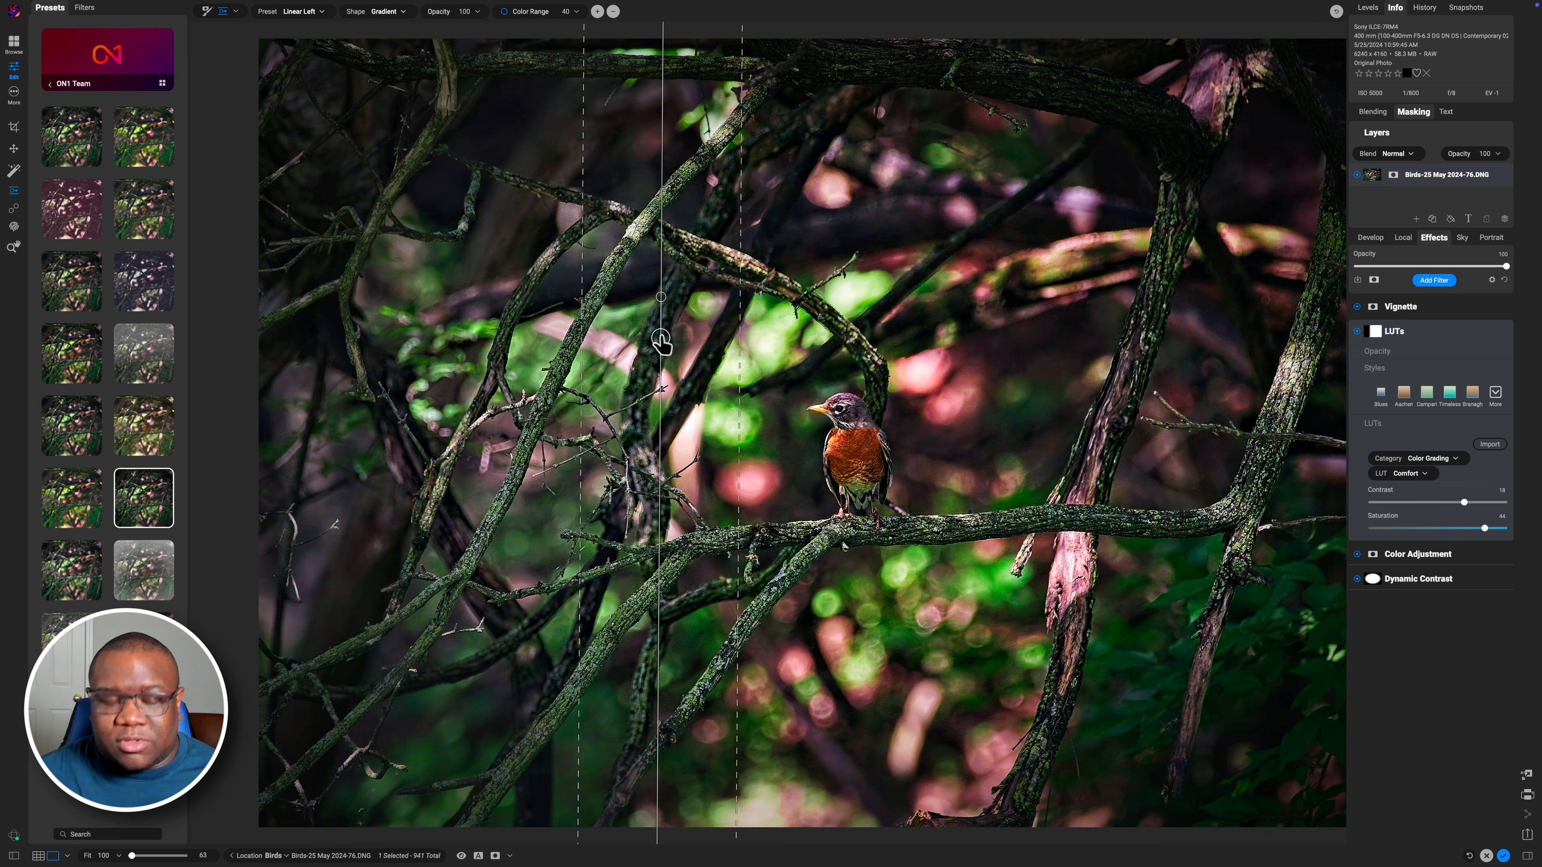
{"action": "left_click_drag", "start_coordinate": [661, 296], "coordinate": [692, 222]}
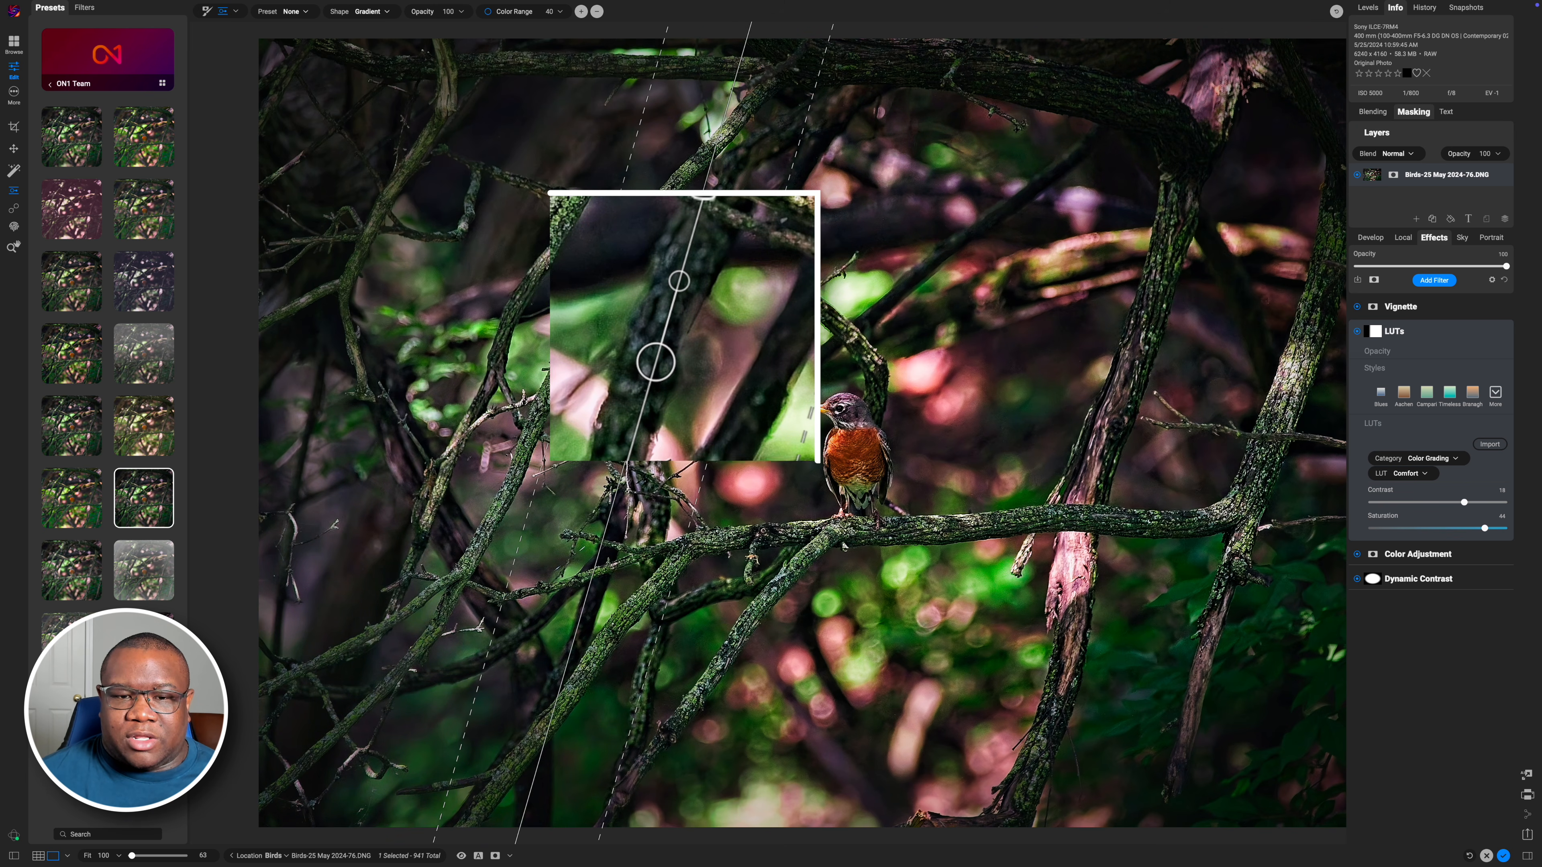
Change the gradient preset to Vignette and place and reshape a centred vignette mask around the robin
{"action": "left_click", "coordinate": [293, 14]}
{"action": "left_click", "coordinate": [297, 28]}
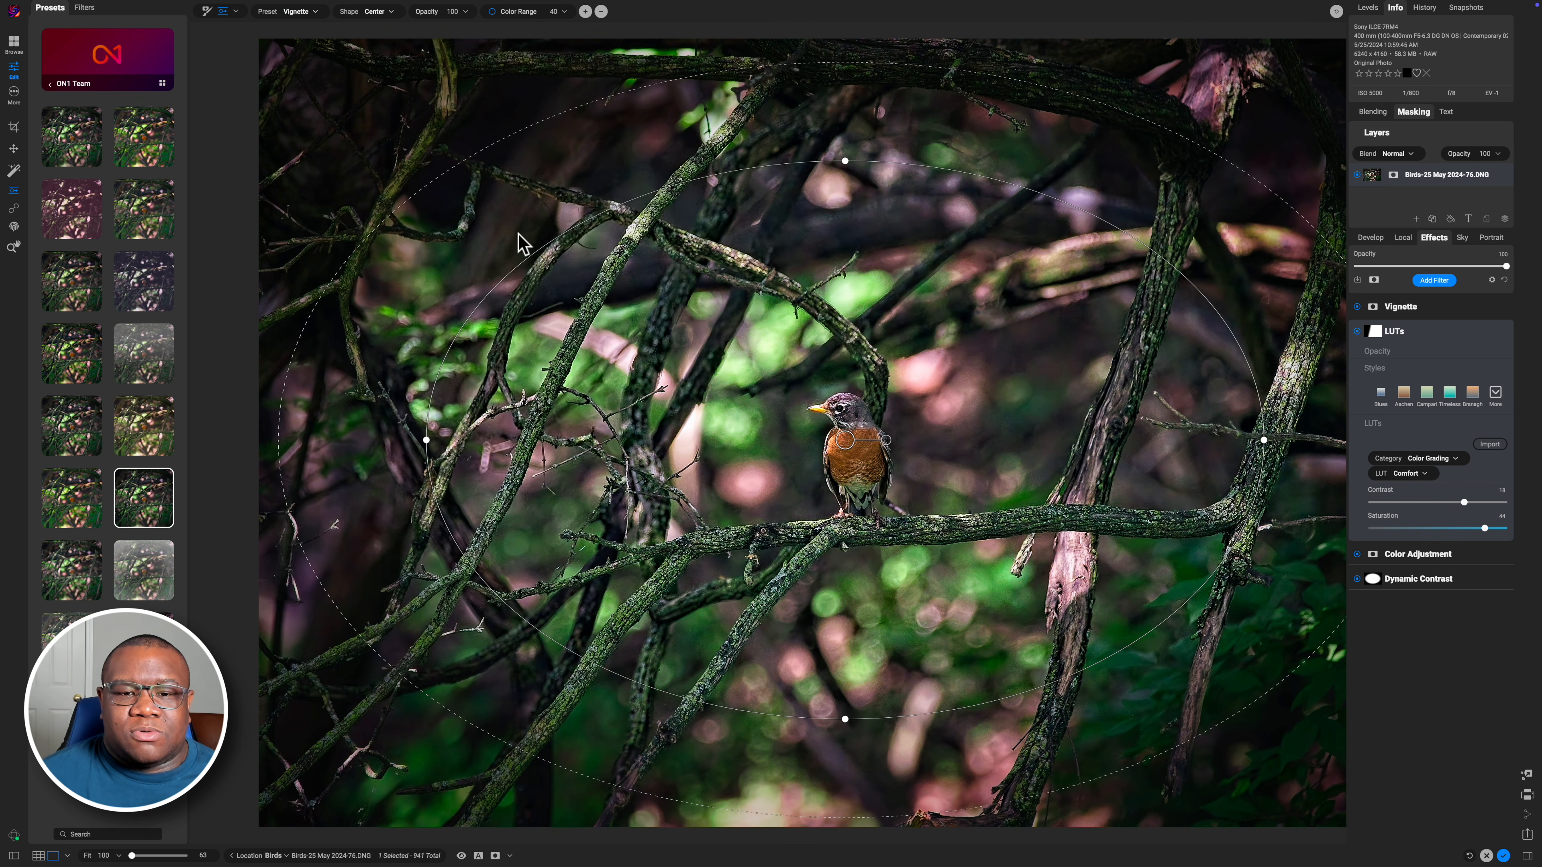
{"action": "left_click", "coordinate": [738, 422]}
{"action": "left_click_drag", "start_coordinate": [597, 692], "coordinate": [764, 609]}
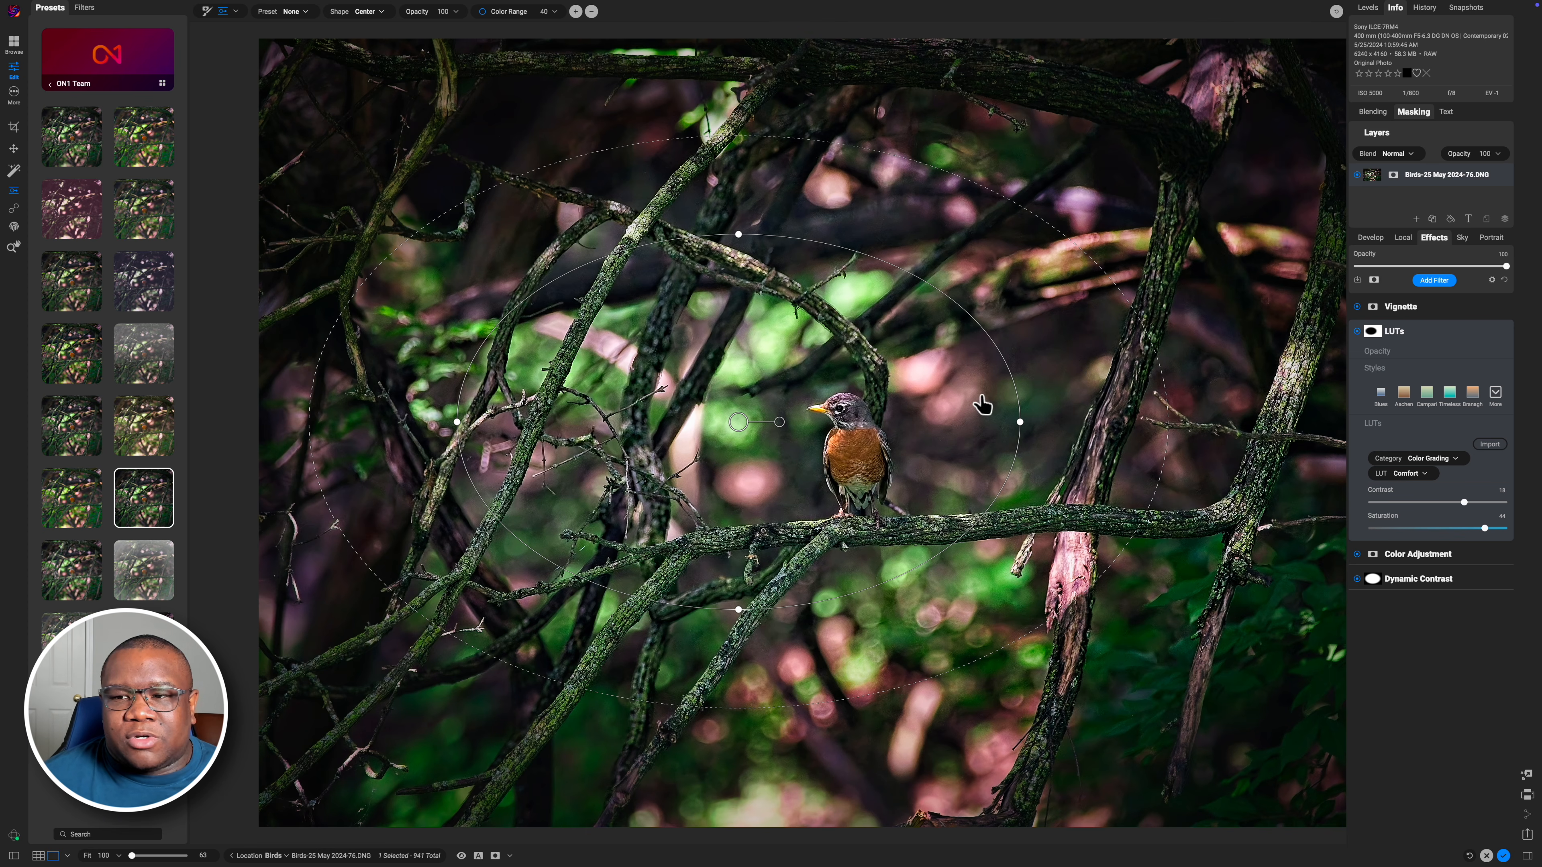
Reset the LUTs filter's mask and review its mask options menu
{"action": "left_click", "coordinate": [1377, 332]}
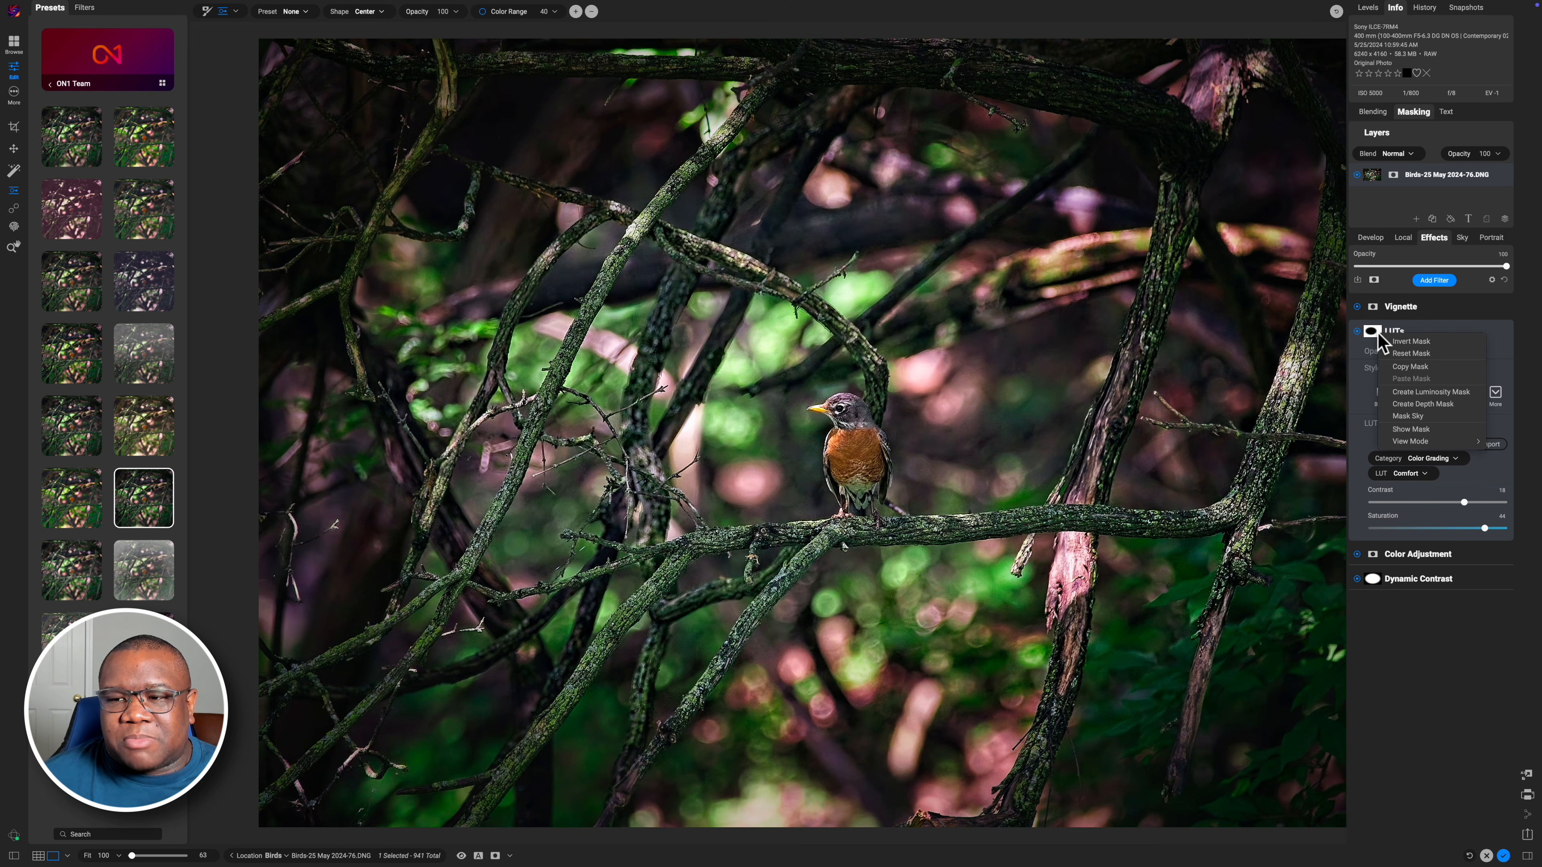
{"action": "left_click", "coordinate": [1412, 342]}
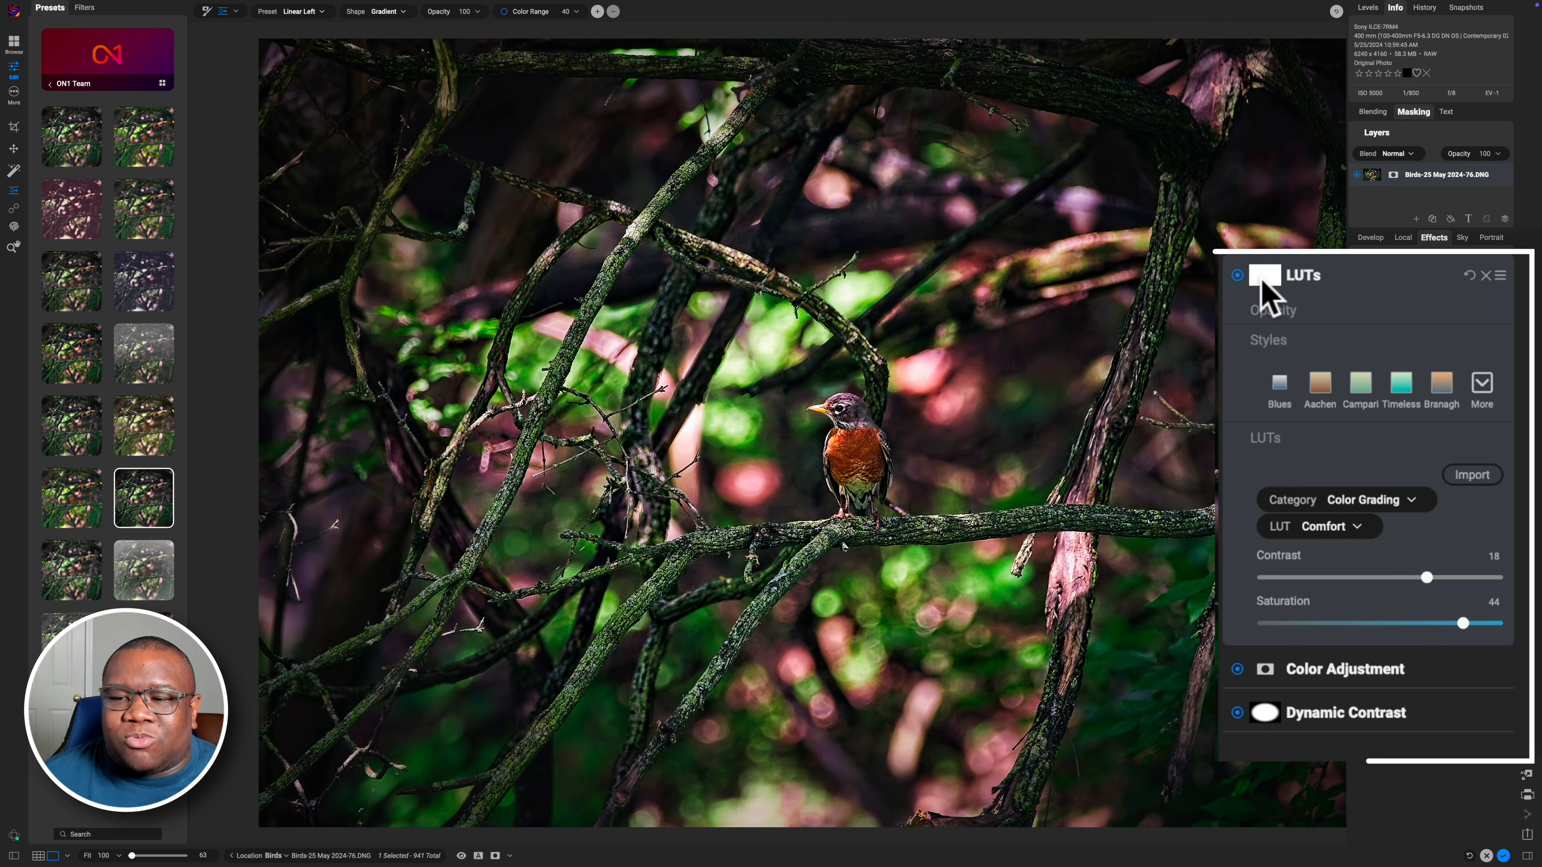
{"action": "left_click", "coordinate": [1263, 283]}
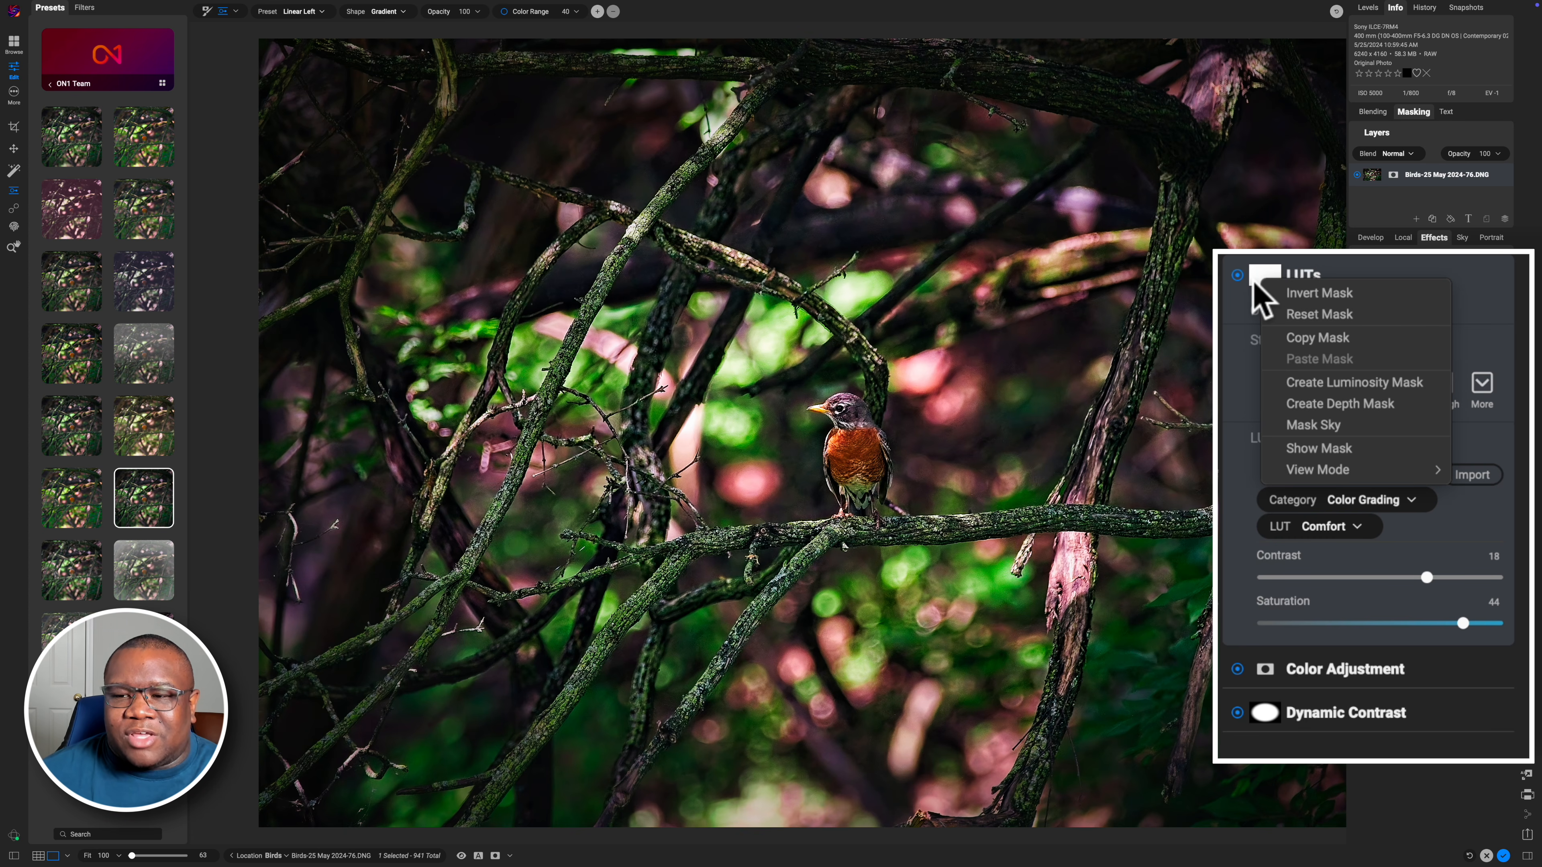
{"action": "left_click", "coordinate": [949, 214]}
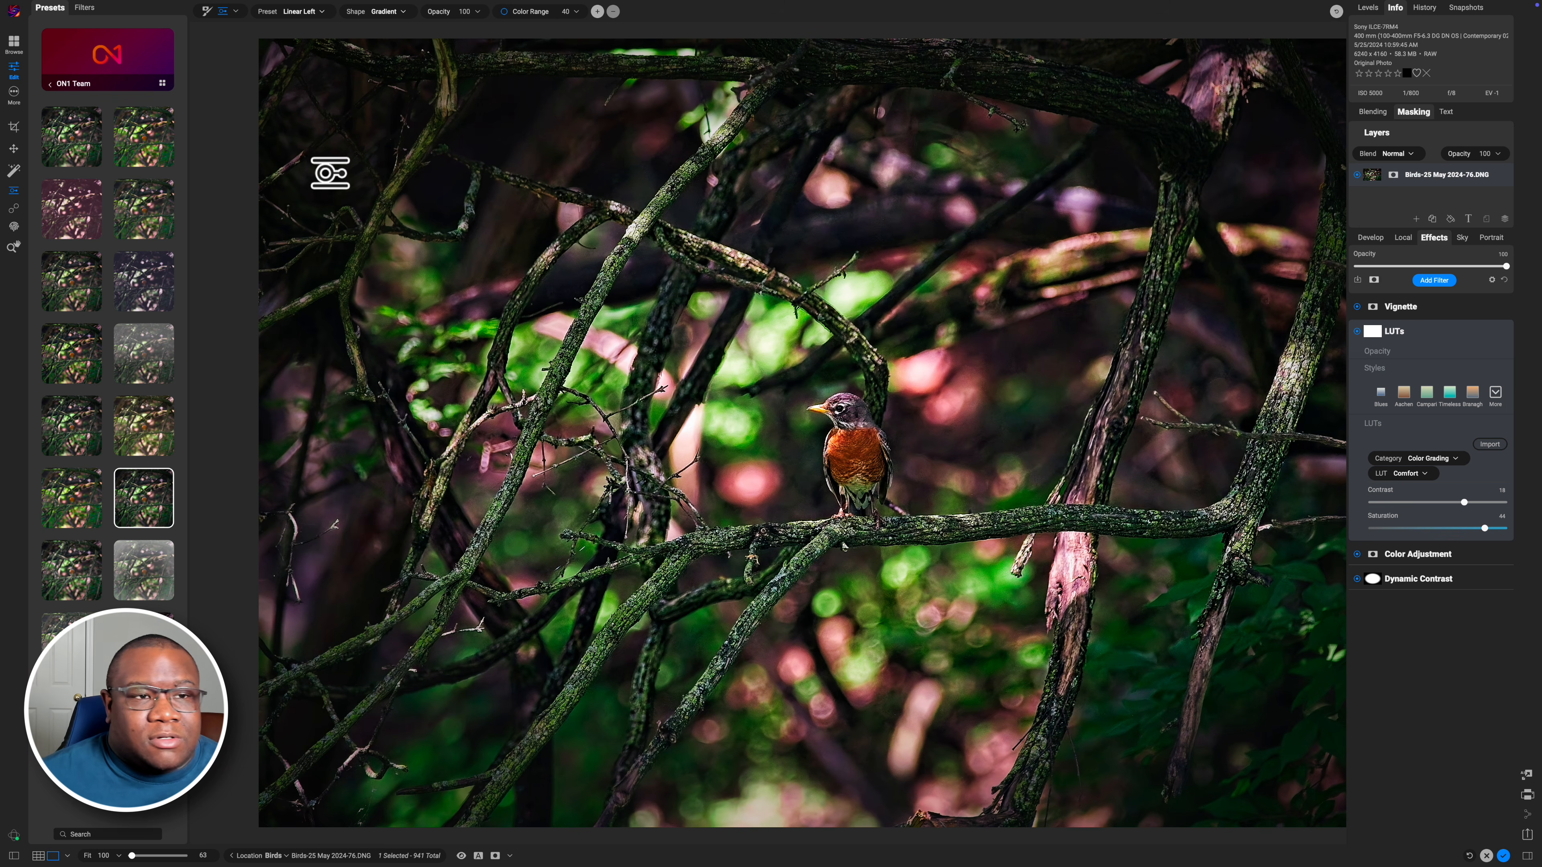
Switch to the Quick Mask AI Brush and mark the robin to mask it
{"action": "left_click", "coordinate": [237, 12]}
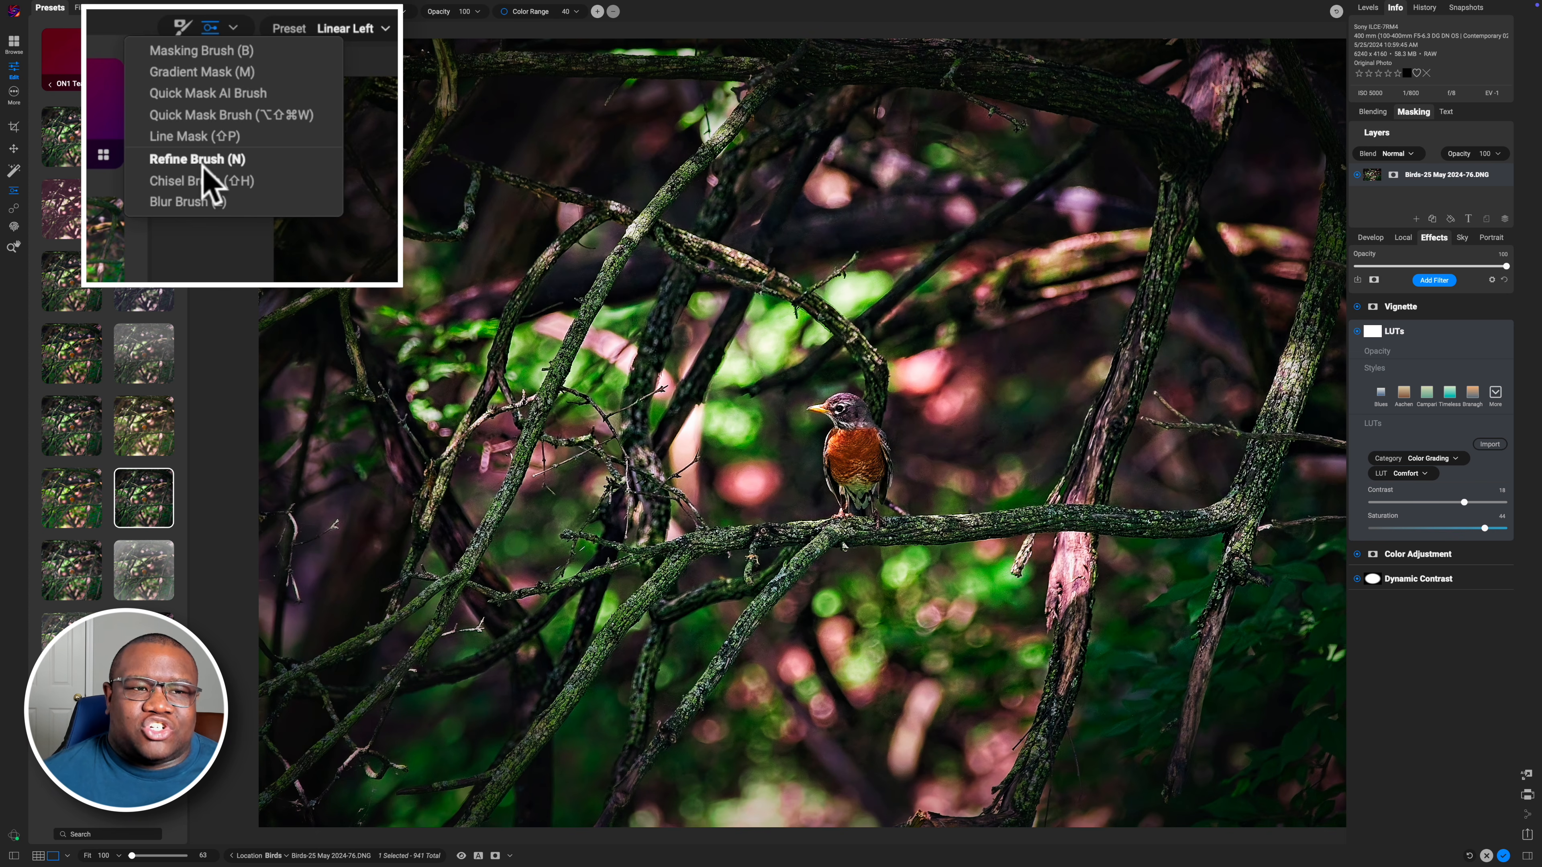
{"action": "left_click", "coordinate": [267, 97]}
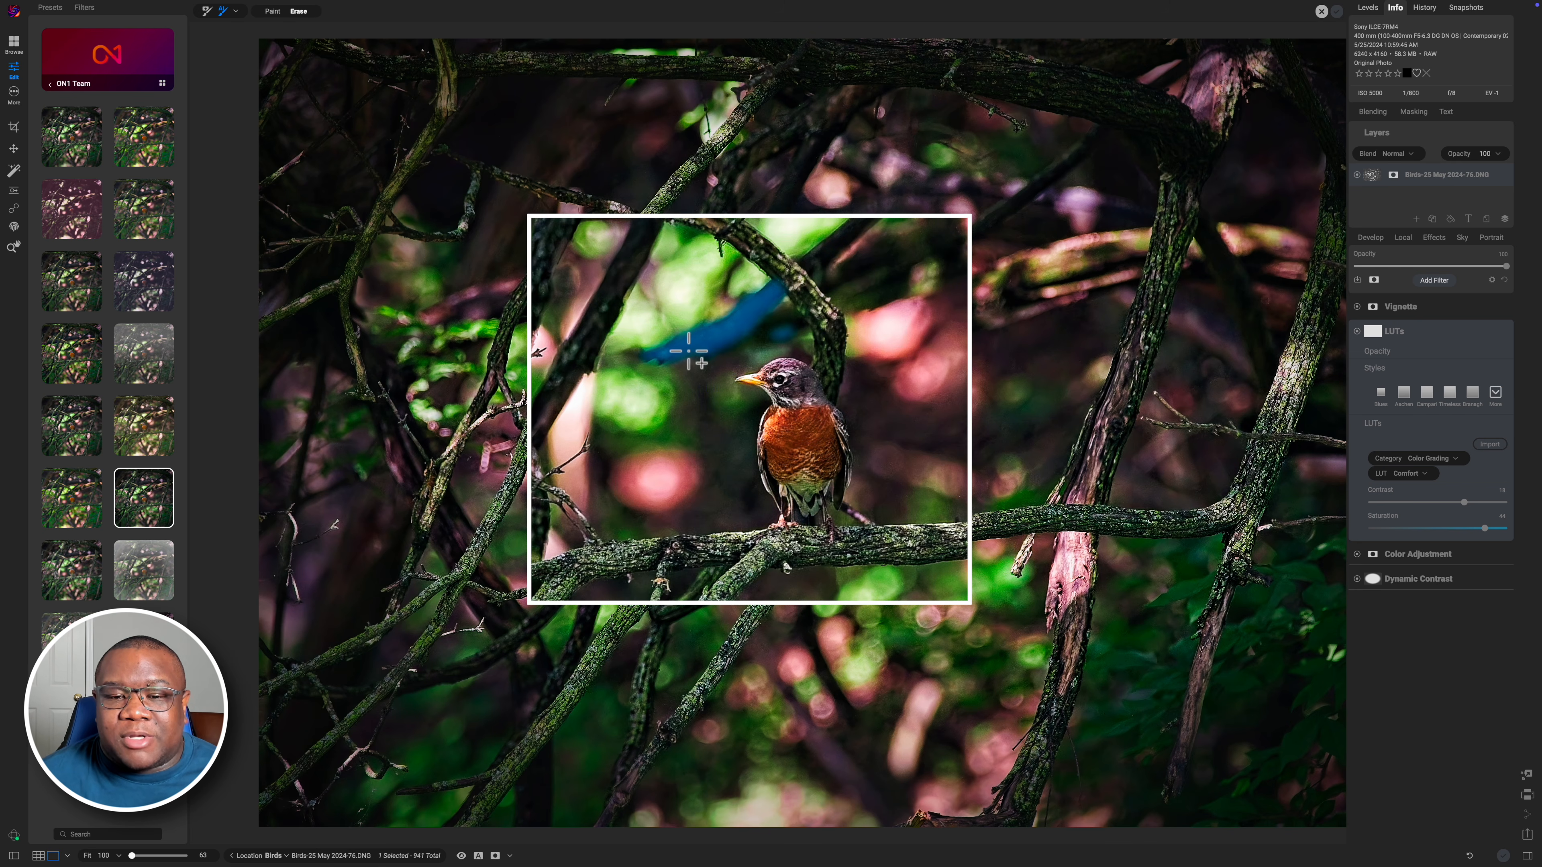
{"action": "left_click", "coordinate": [791, 438]}
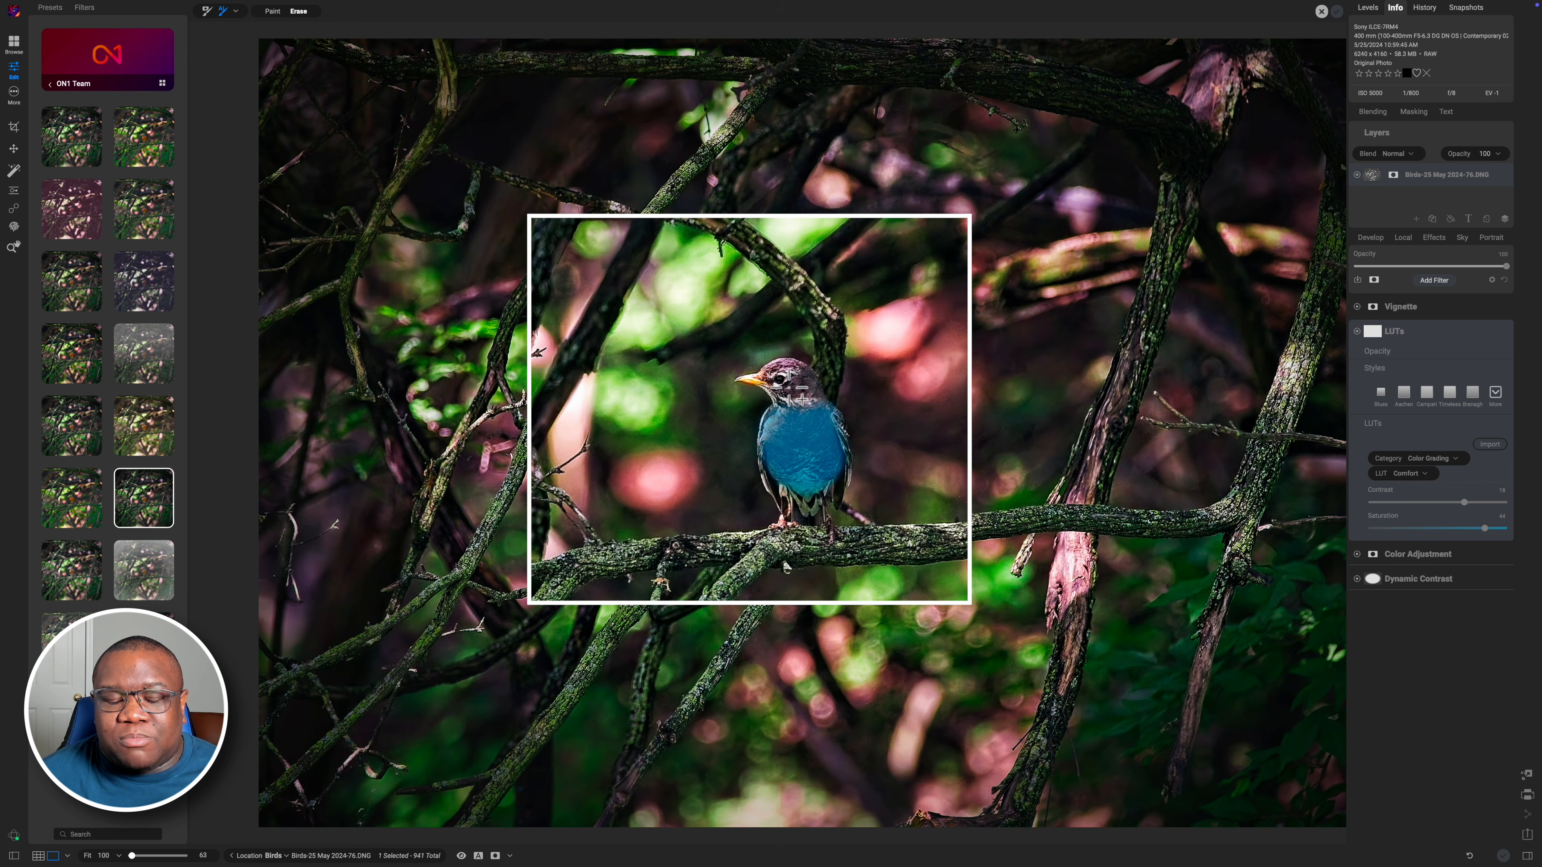
{"action": "left_click", "coordinate": [789, 386]}
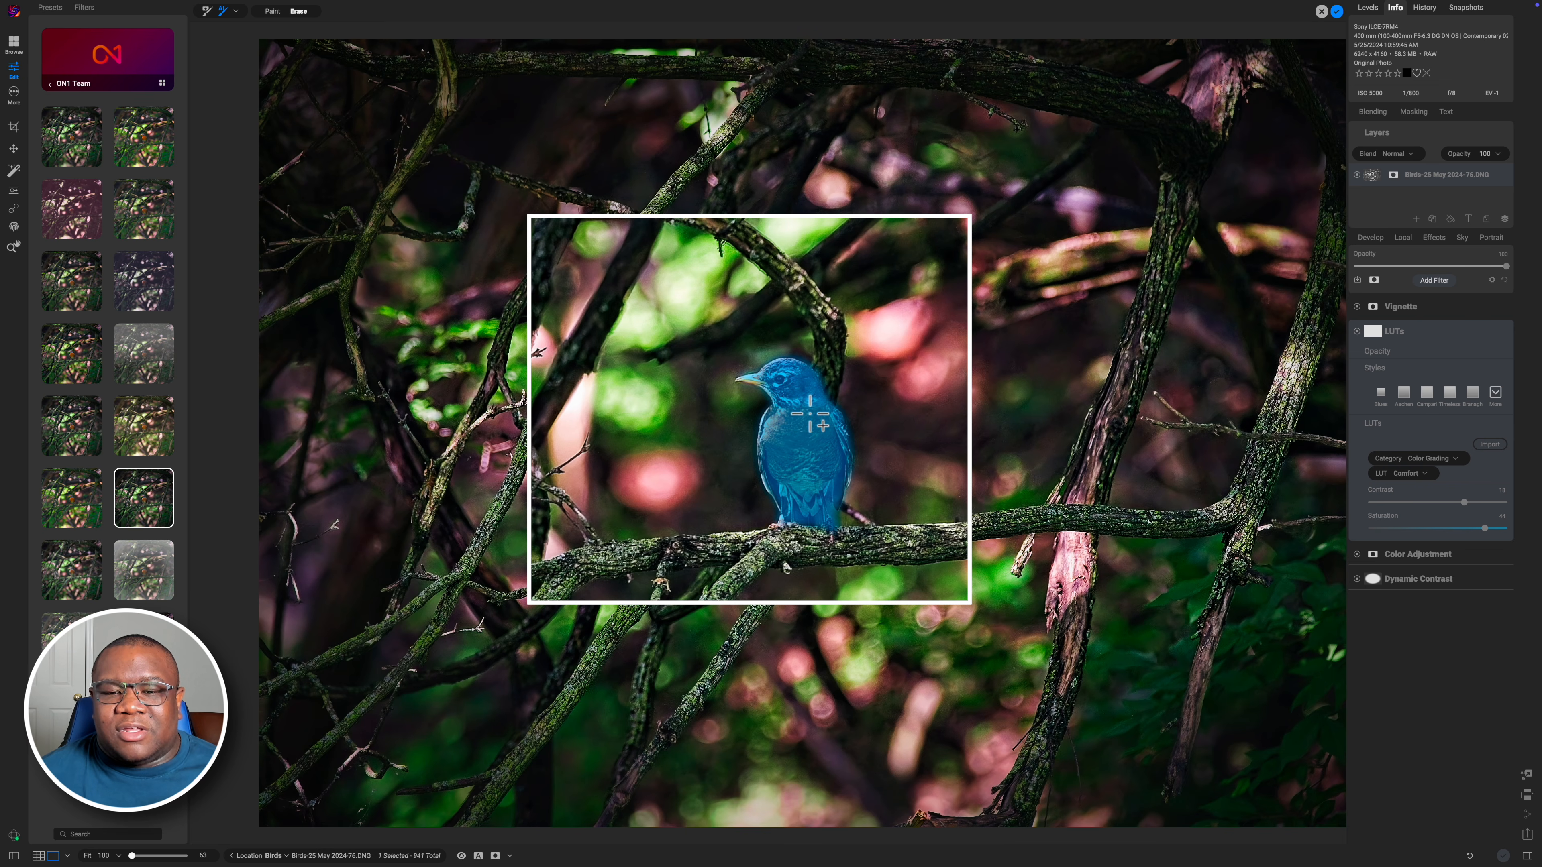
Try adding background areas to the AI mask and undo each addition
{"action": "left_click", "coordinate": [1021, 465]}
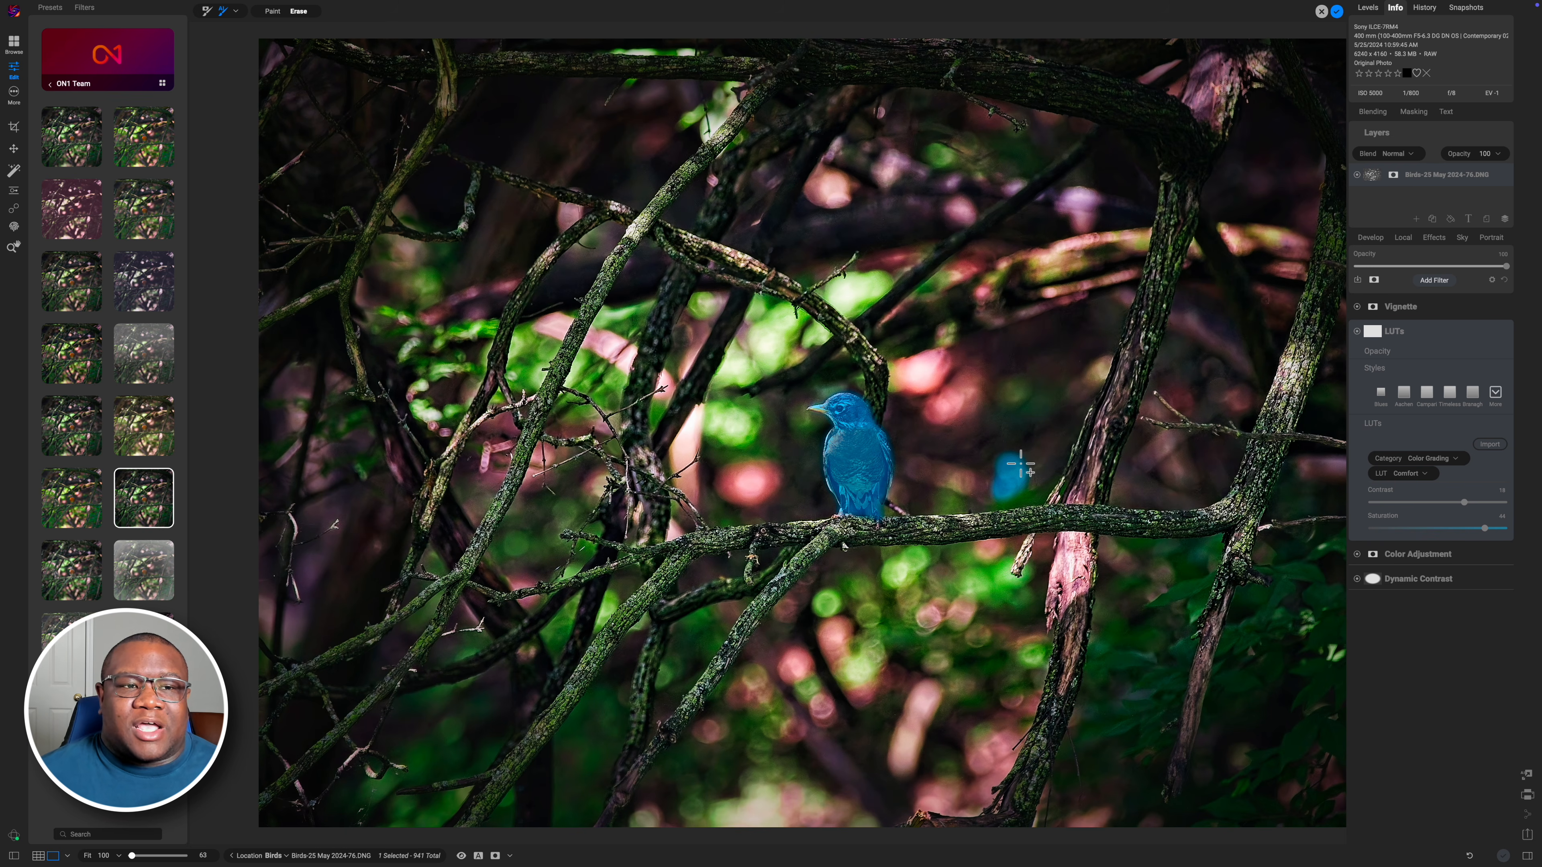
{"action": "key", "text": "super+z"}
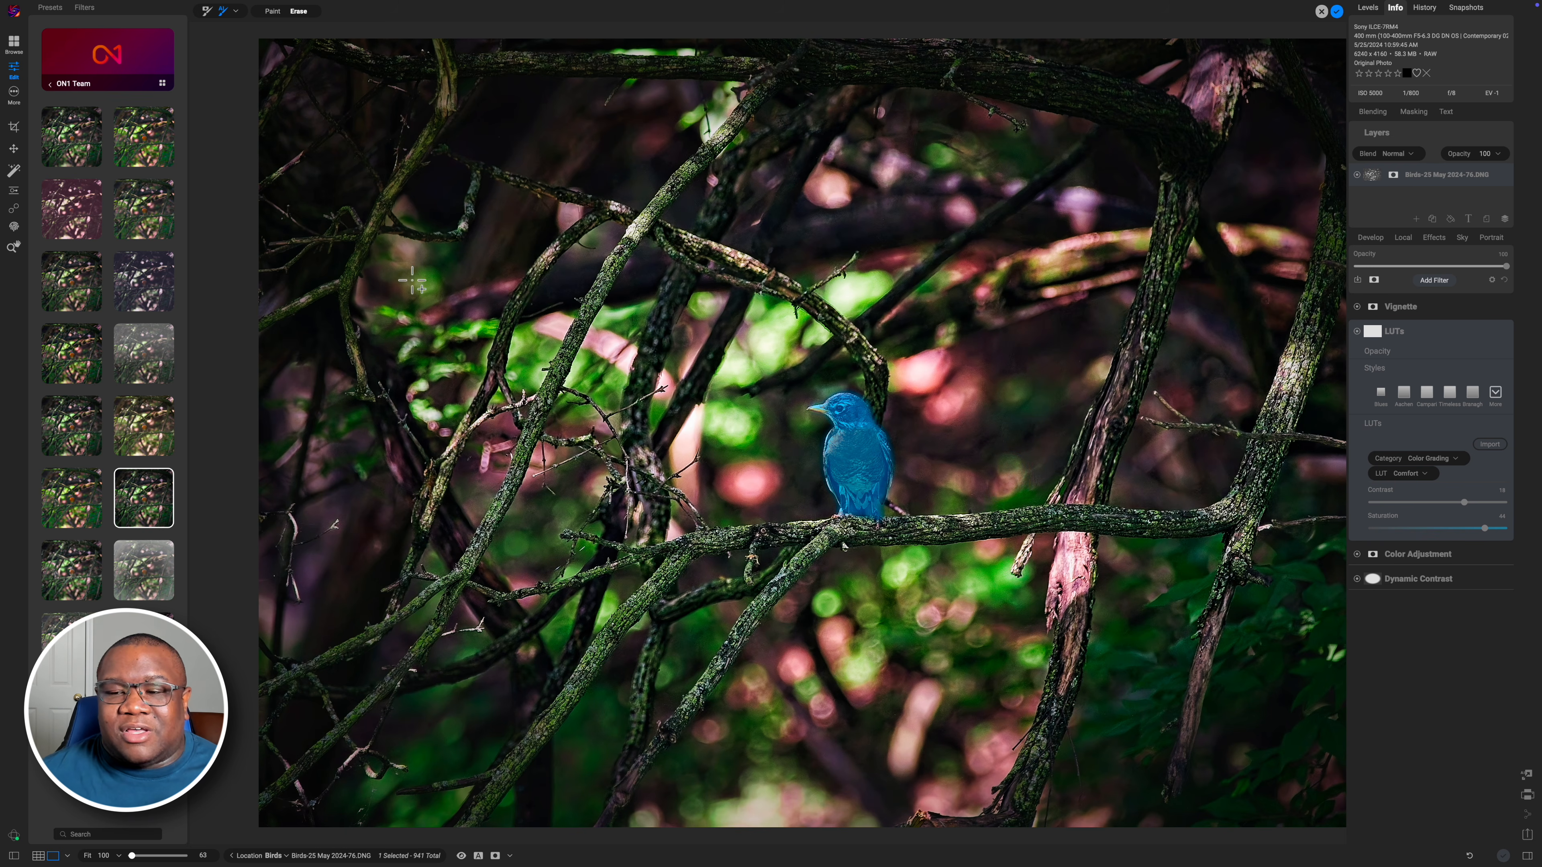
{"action": "left_click", "coordinate": [412, 282]}
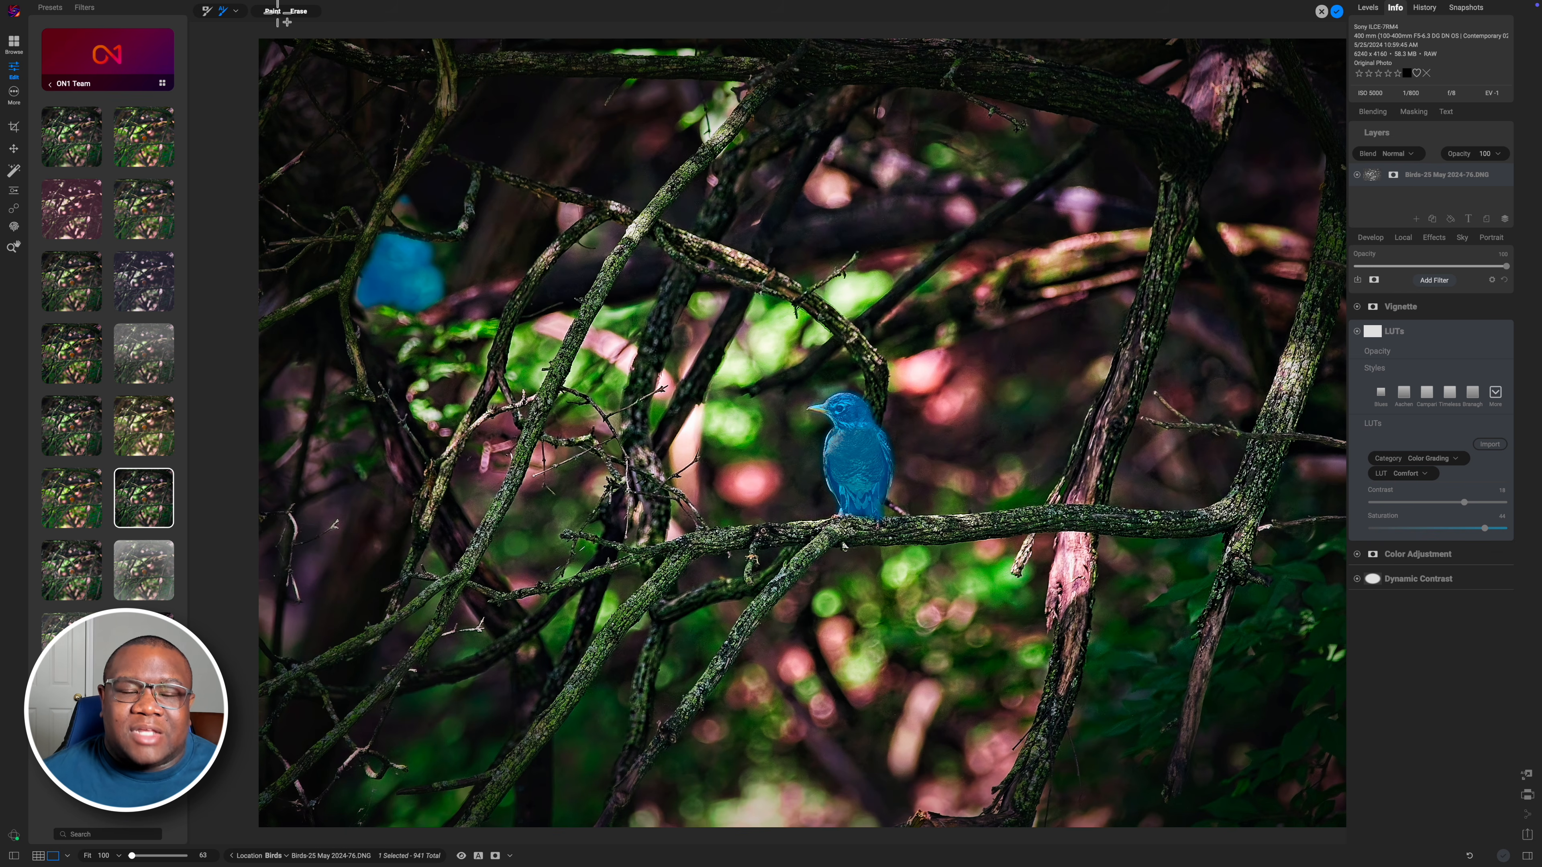
{"action": "key", "text": "super+z"}
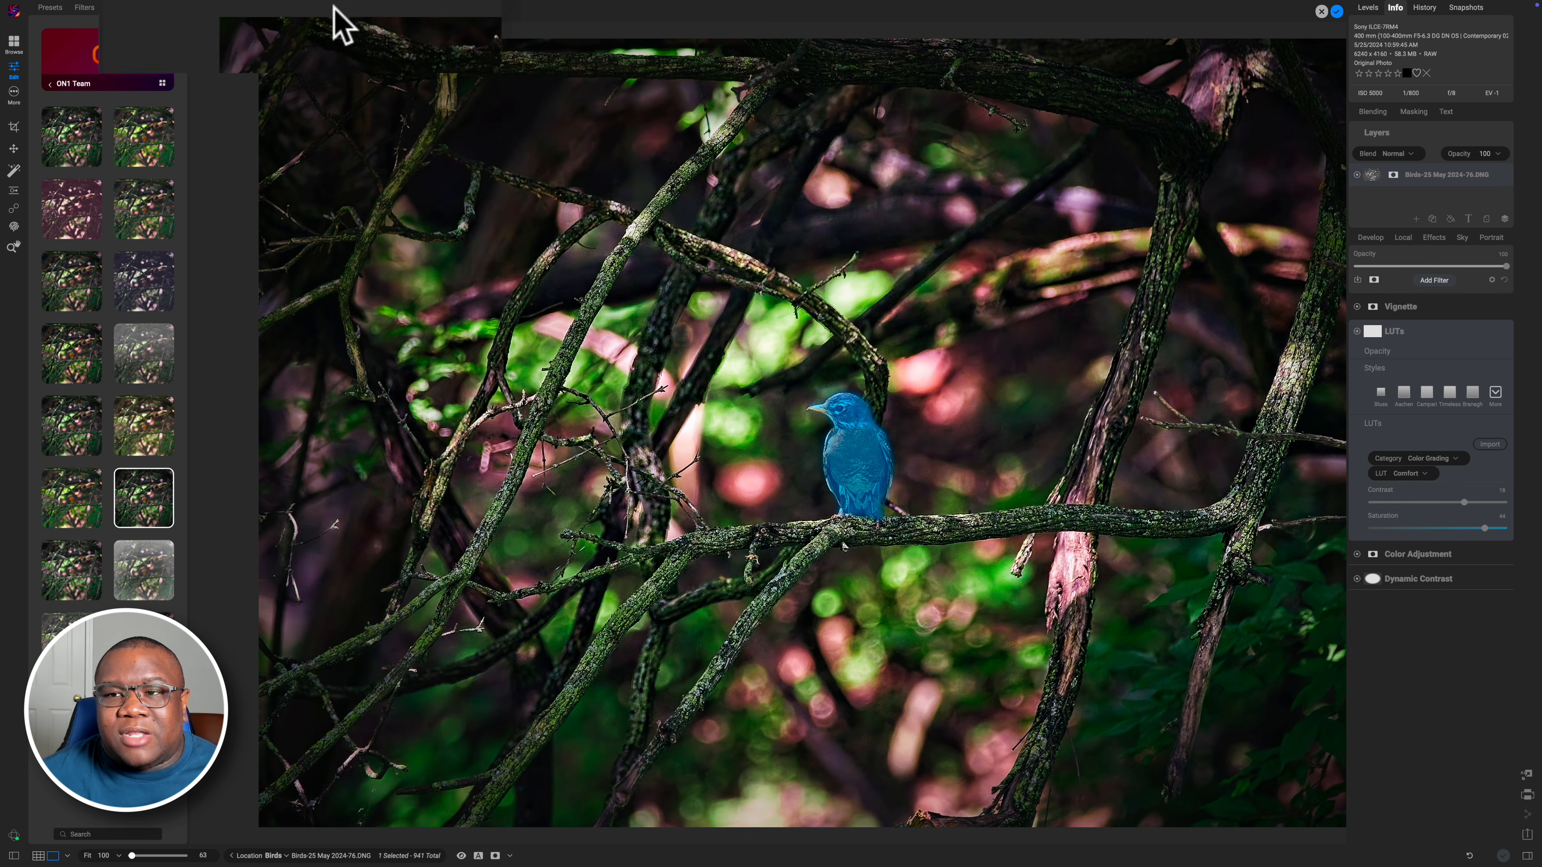
Apply the AI mask to the LUTs filter and briefly preview it as a mask overlay
{"action": "left_click", "coordinate": [1337, 11]}
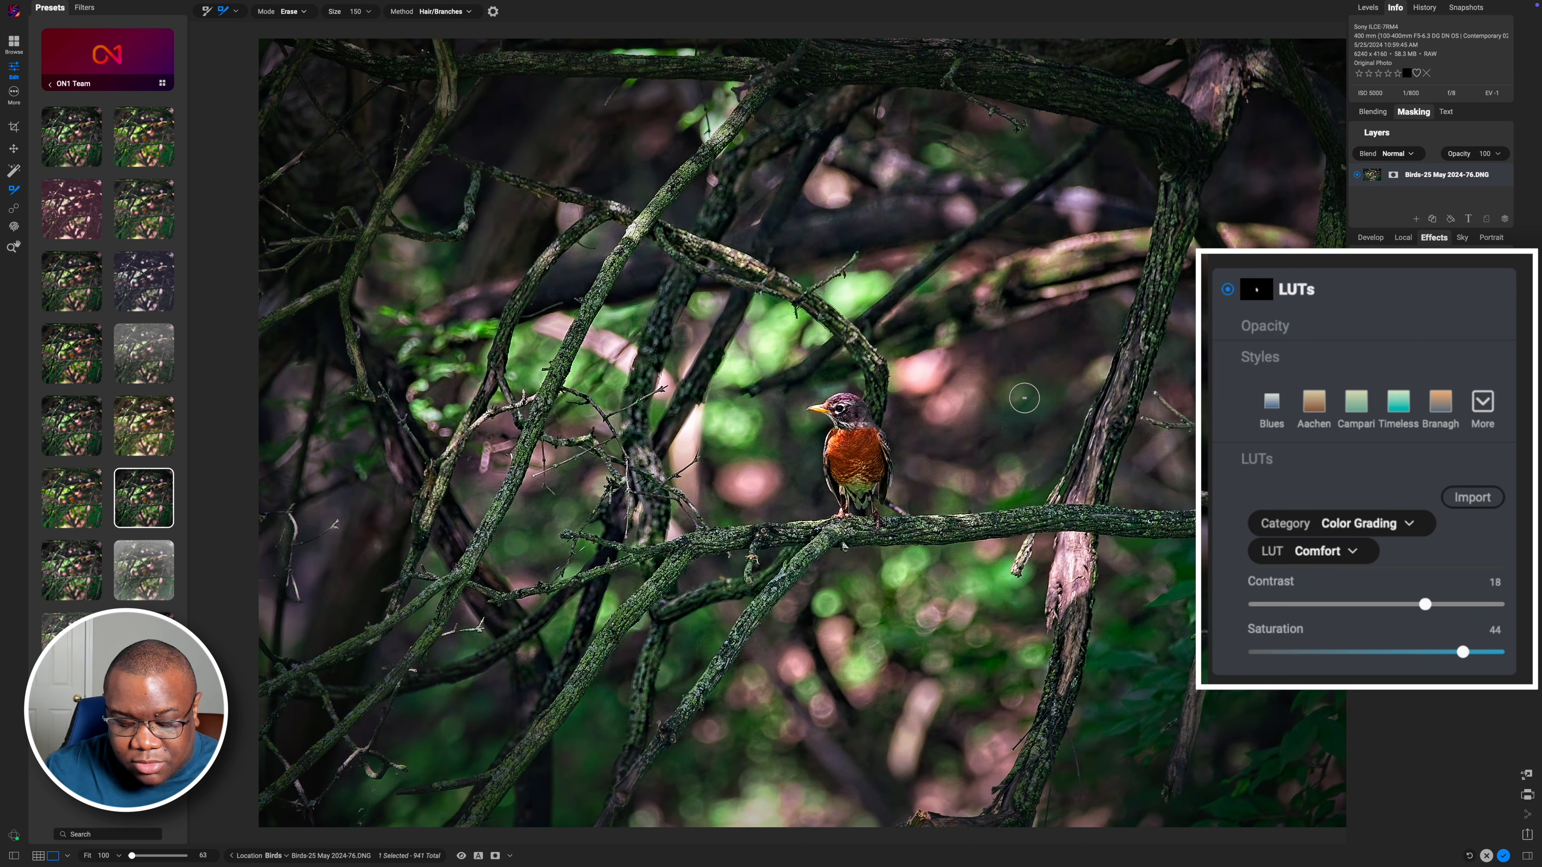
{"action": "key", "text": "o"}
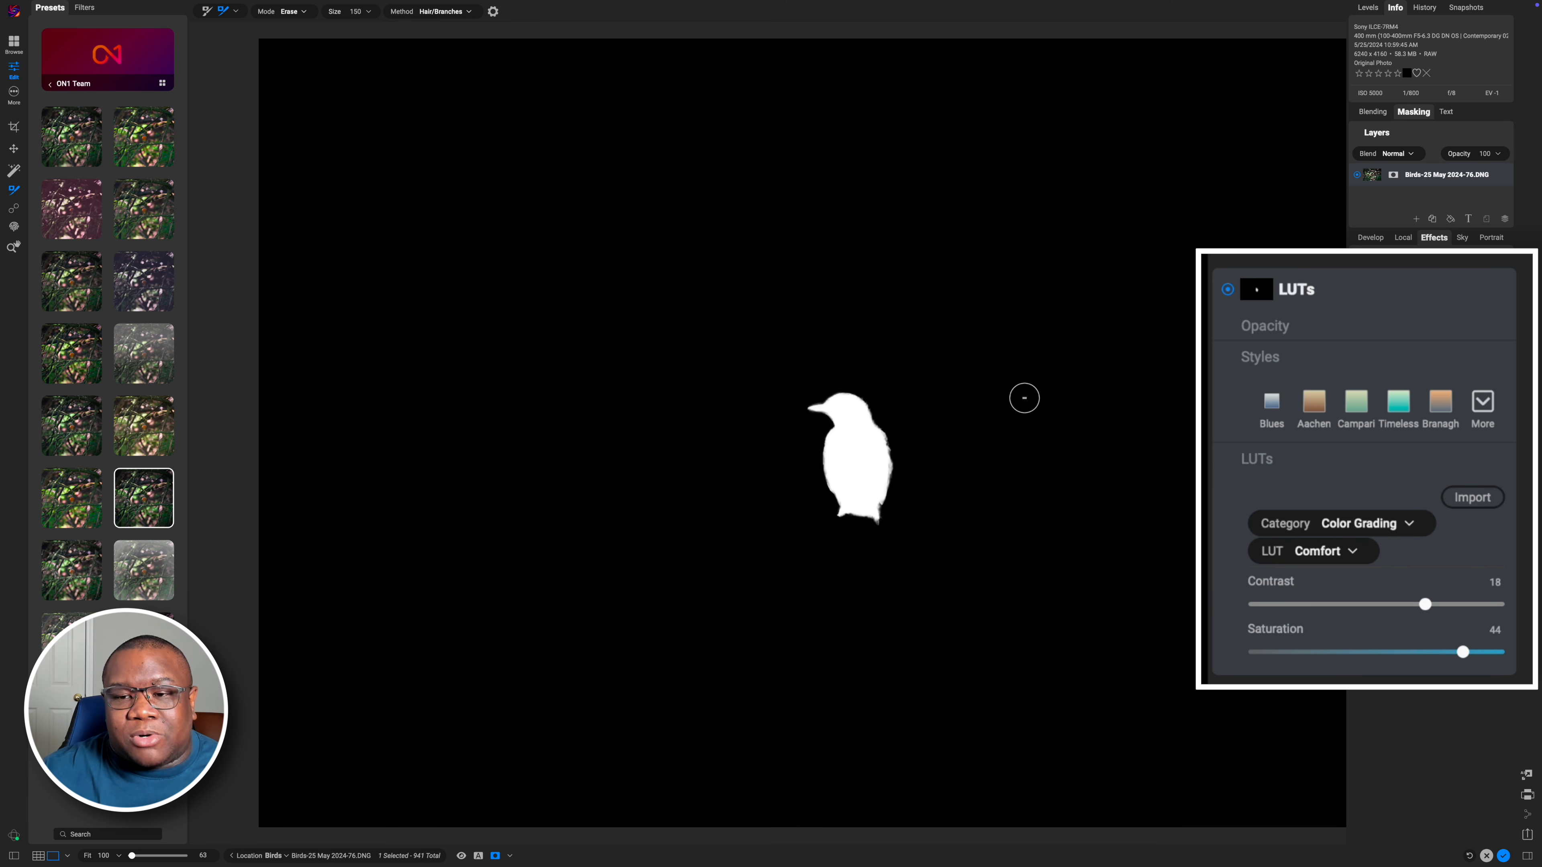
{"action": "key", "text": "o"}
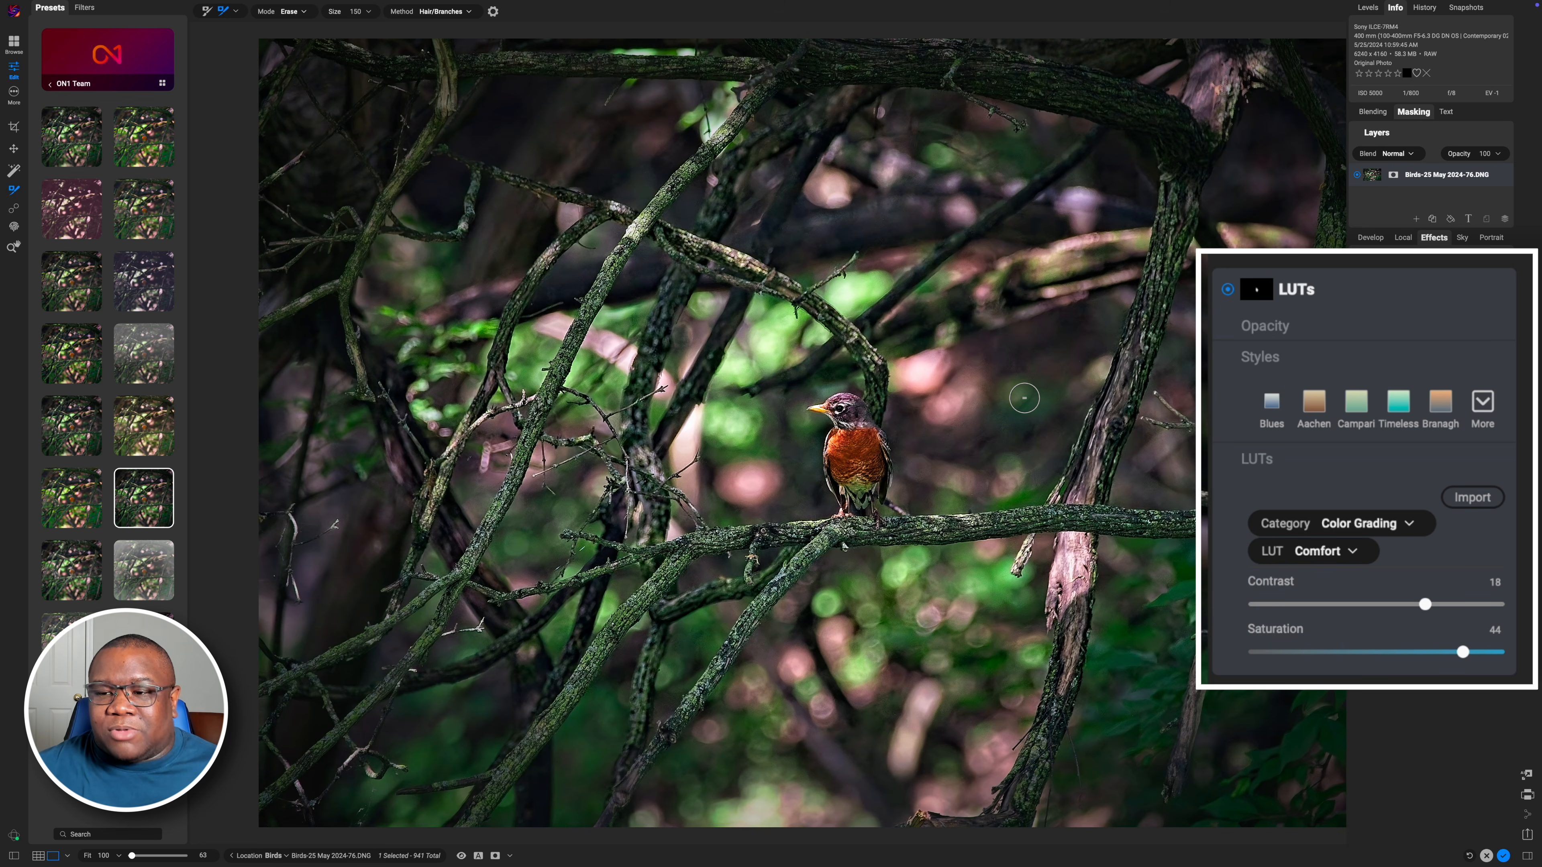
Toggle the LUTs filter off and on to compare the masked effect
{"action": "left_click", "coordinate": [1228, 290]}
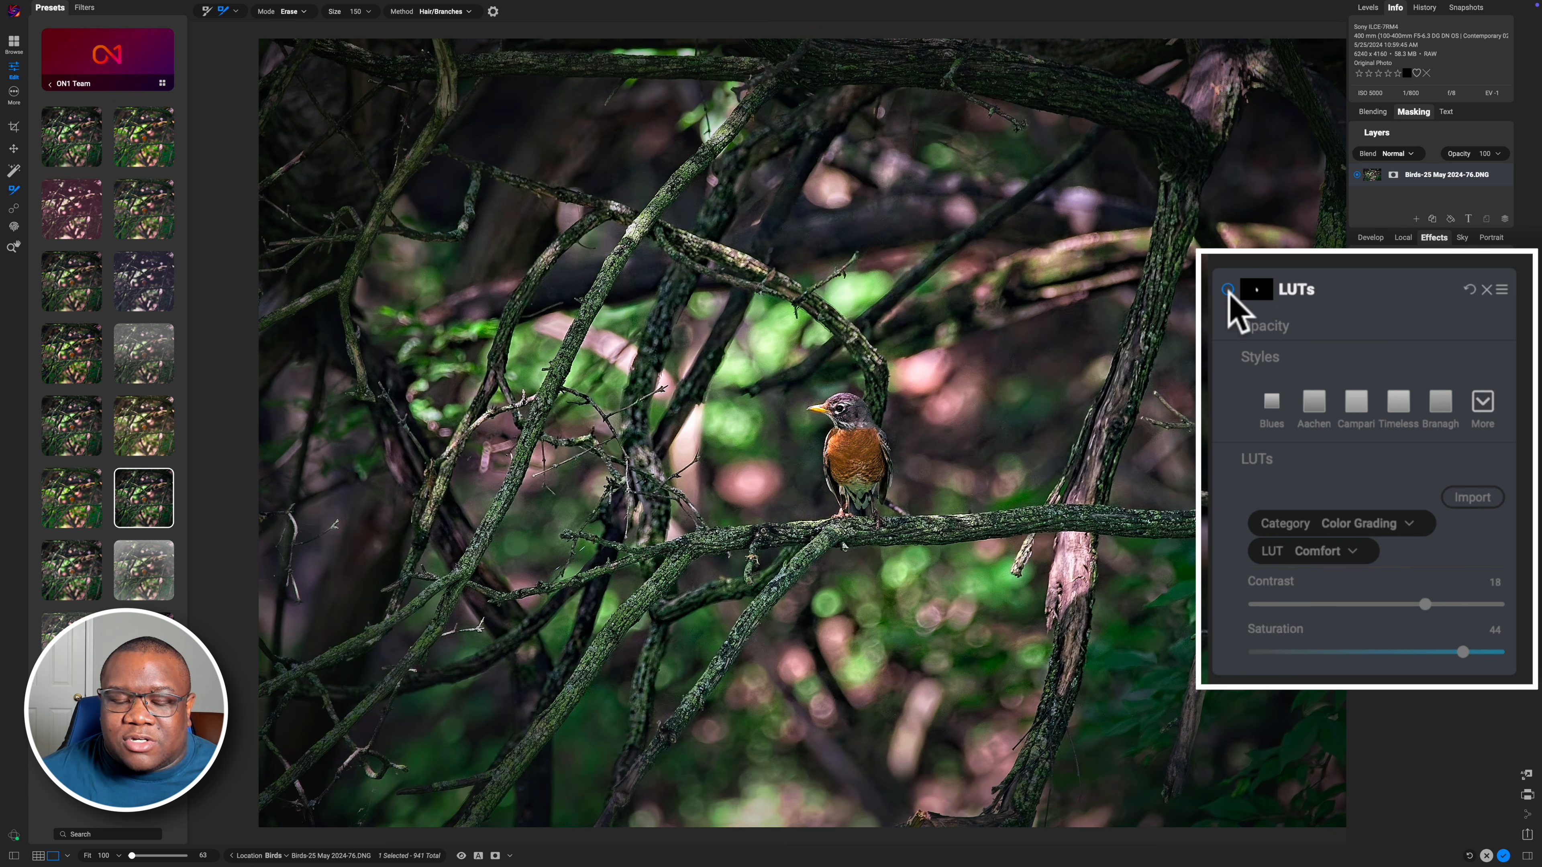
{"action": "left_click", "coordinate": [1228, 290]}
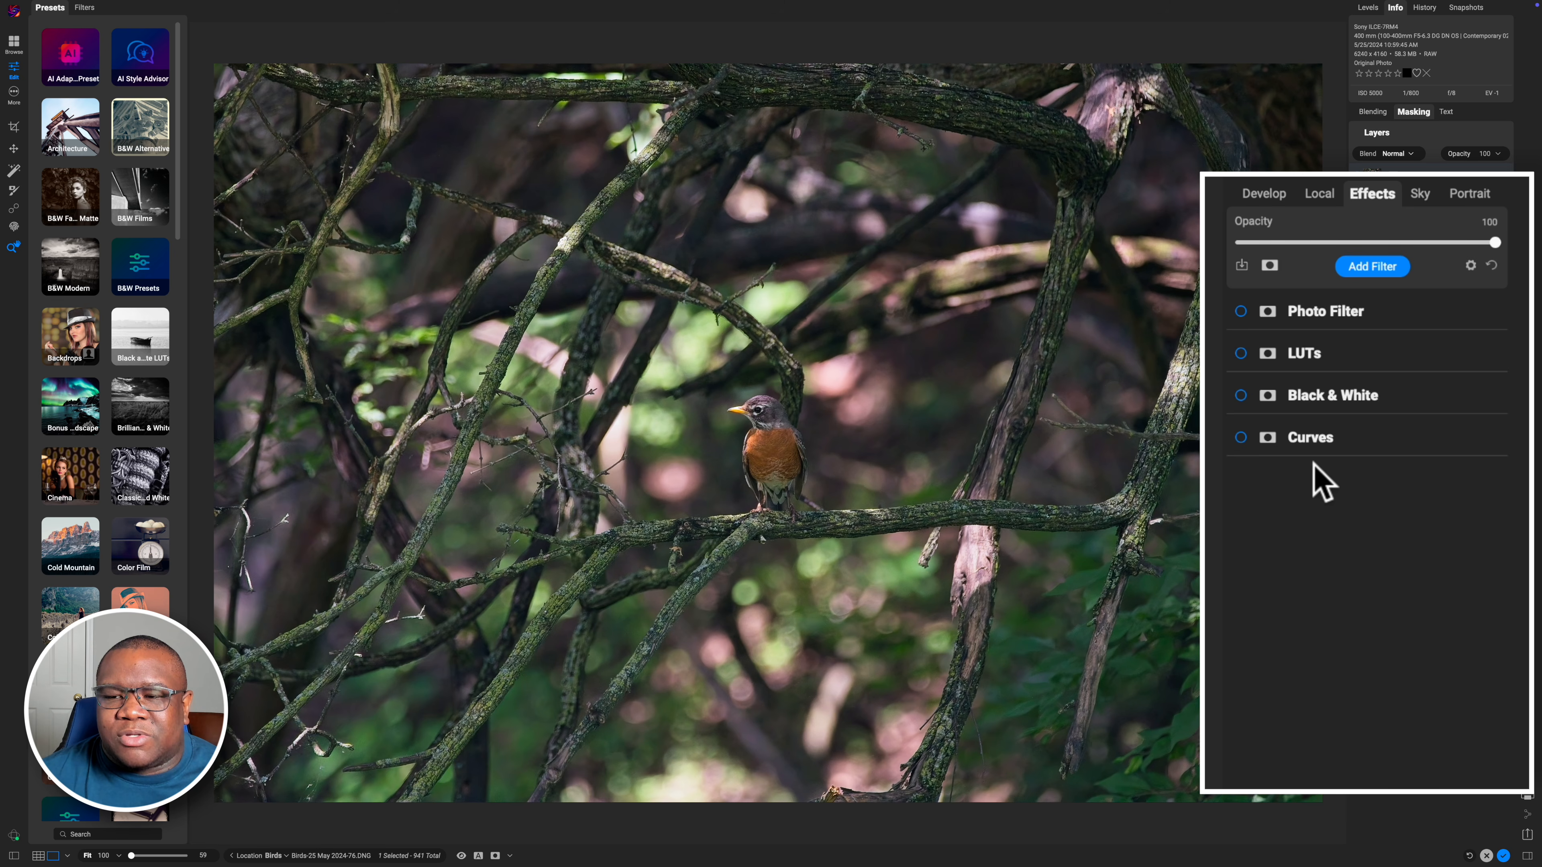
Enable the Curves and Black & White filters in the effects stack
{"action": "left_click", "coordinate": [1241, 438]}
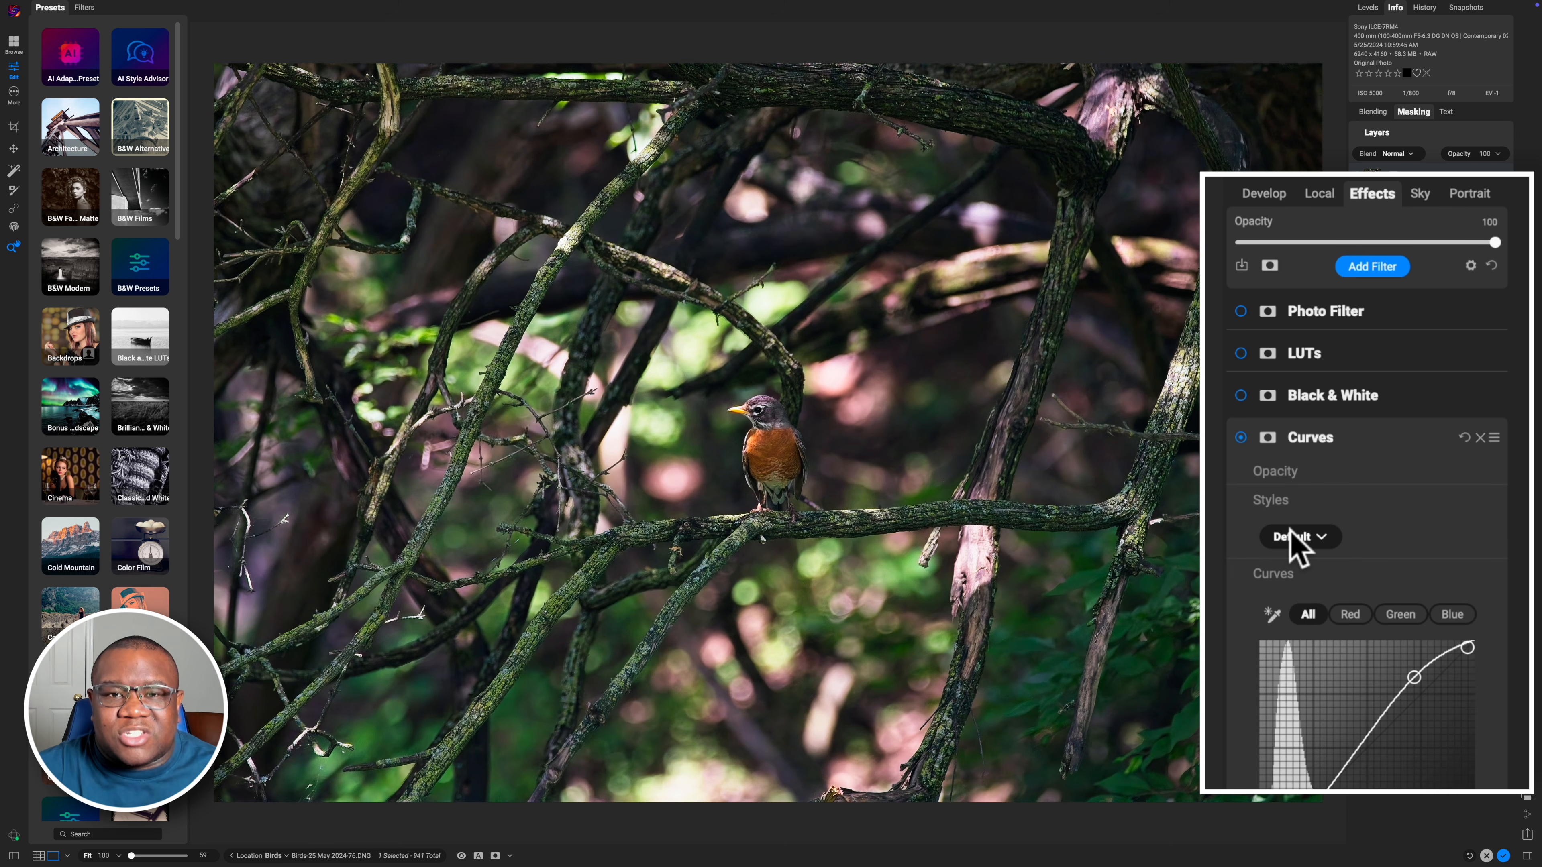
{"action": "left_click", "coordinate": [1240, 396]}
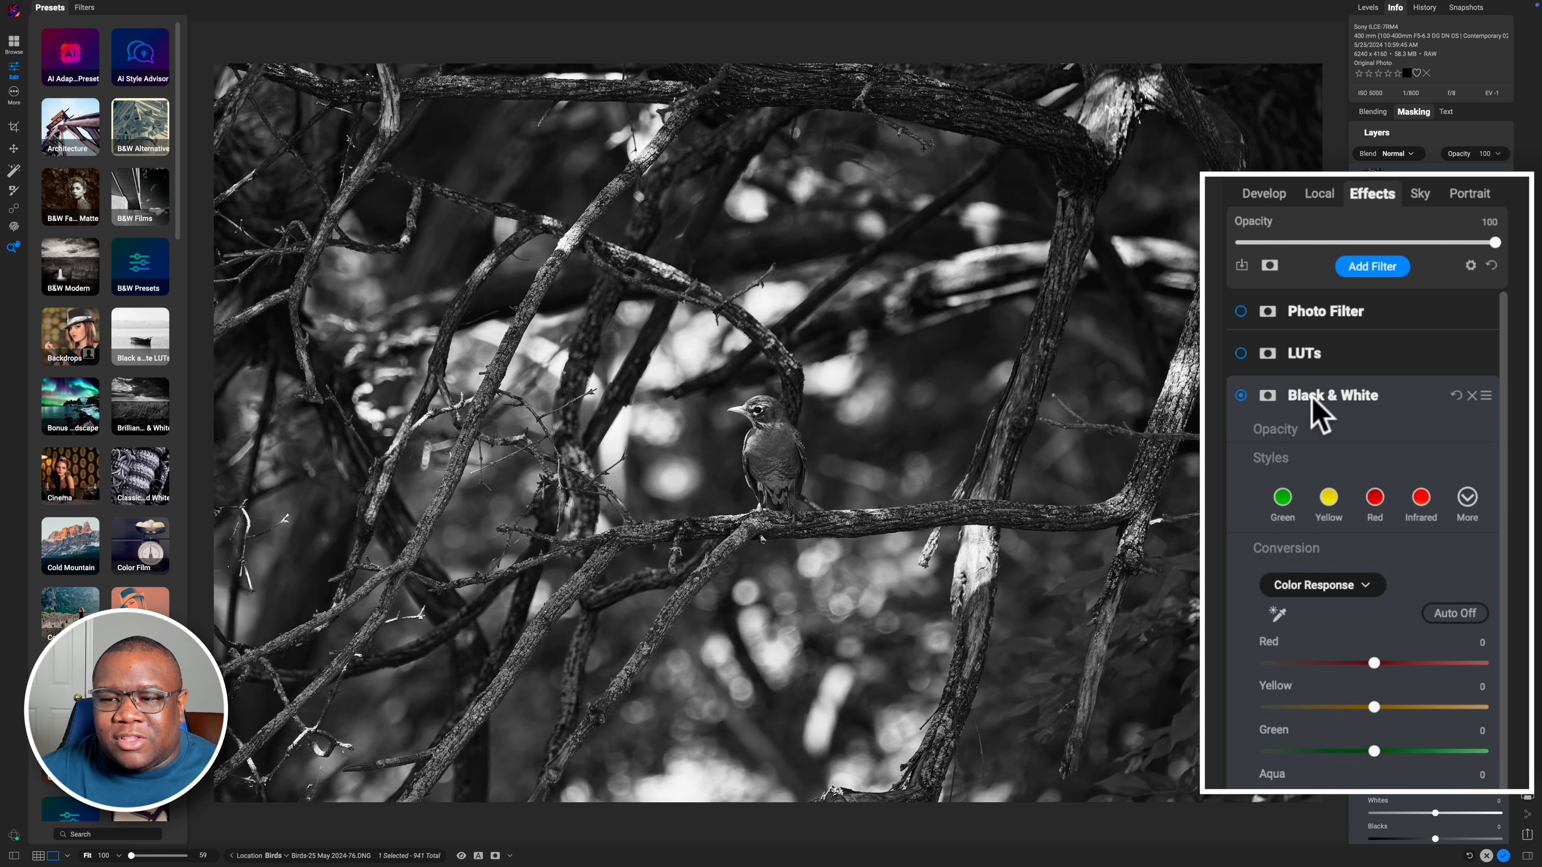
{"action": "scroll", "coordinate": [1313, 399], "scroll_direction": "down", "scroll_amount": 2}
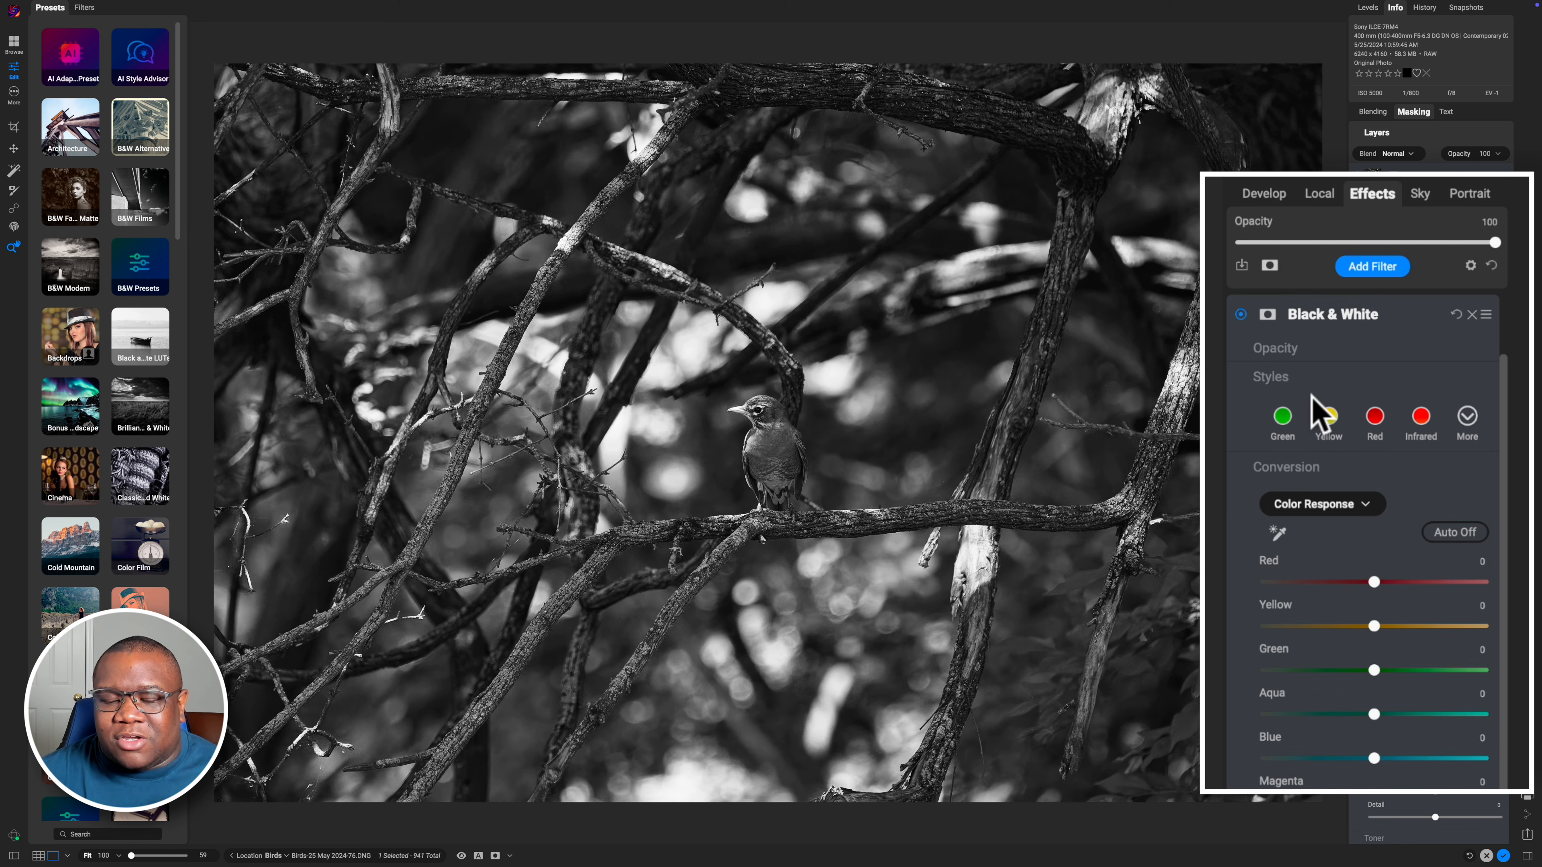
{"action": "left_click", "coordinate": [1325, 317]}
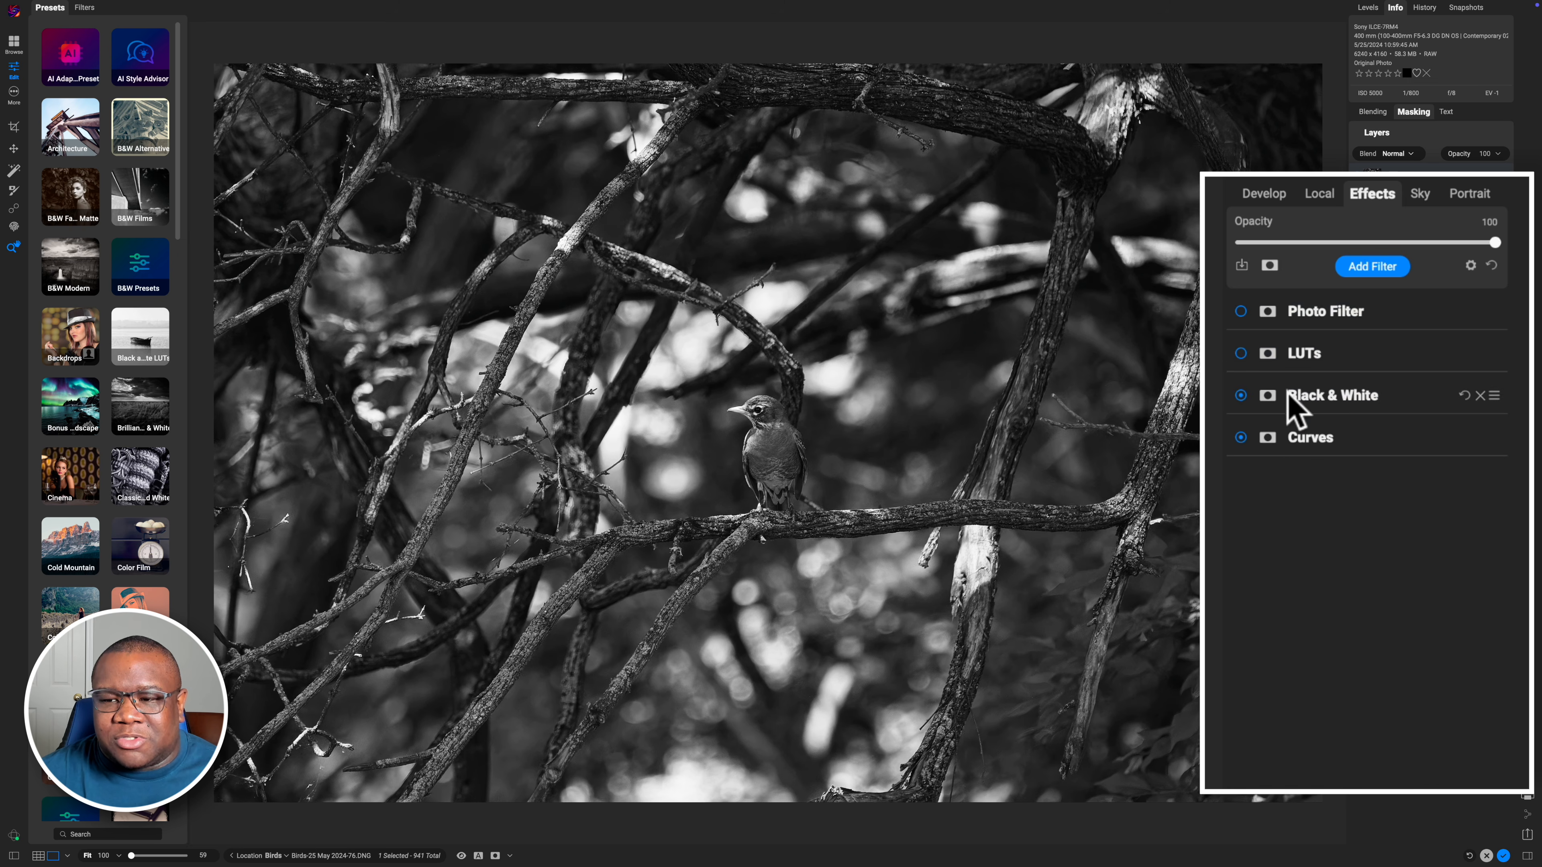
Toggle the Curves filter off and on to compare its effect
{"action": "left_click", "coordinate": [1240, 436]}
{"action": "left_click", "coordinate": [1239, 436]}
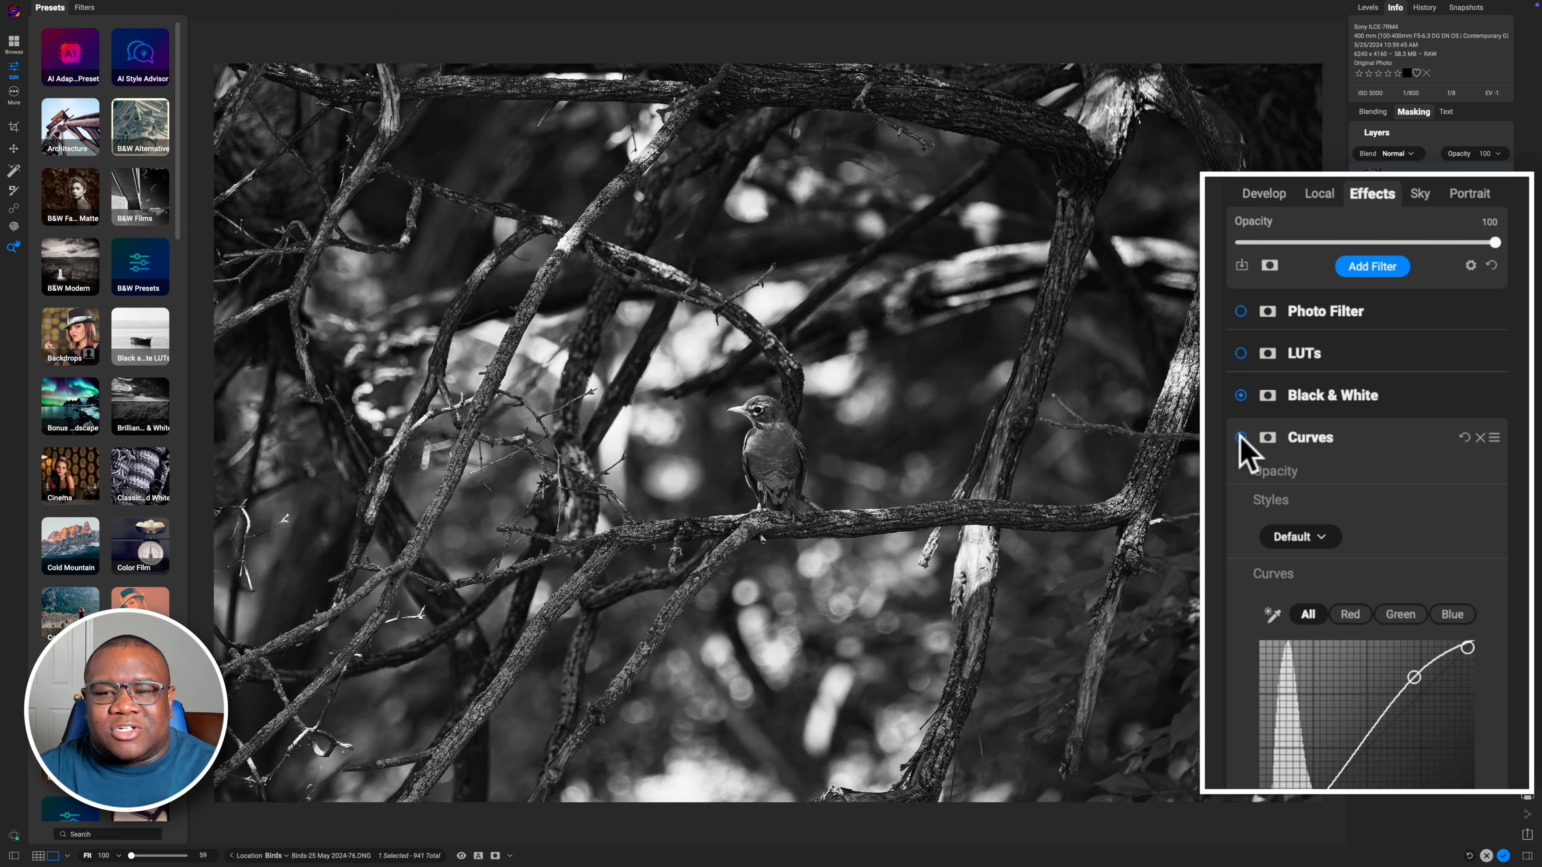
{"action": "left_click", "coordinate": [1240, 436]}
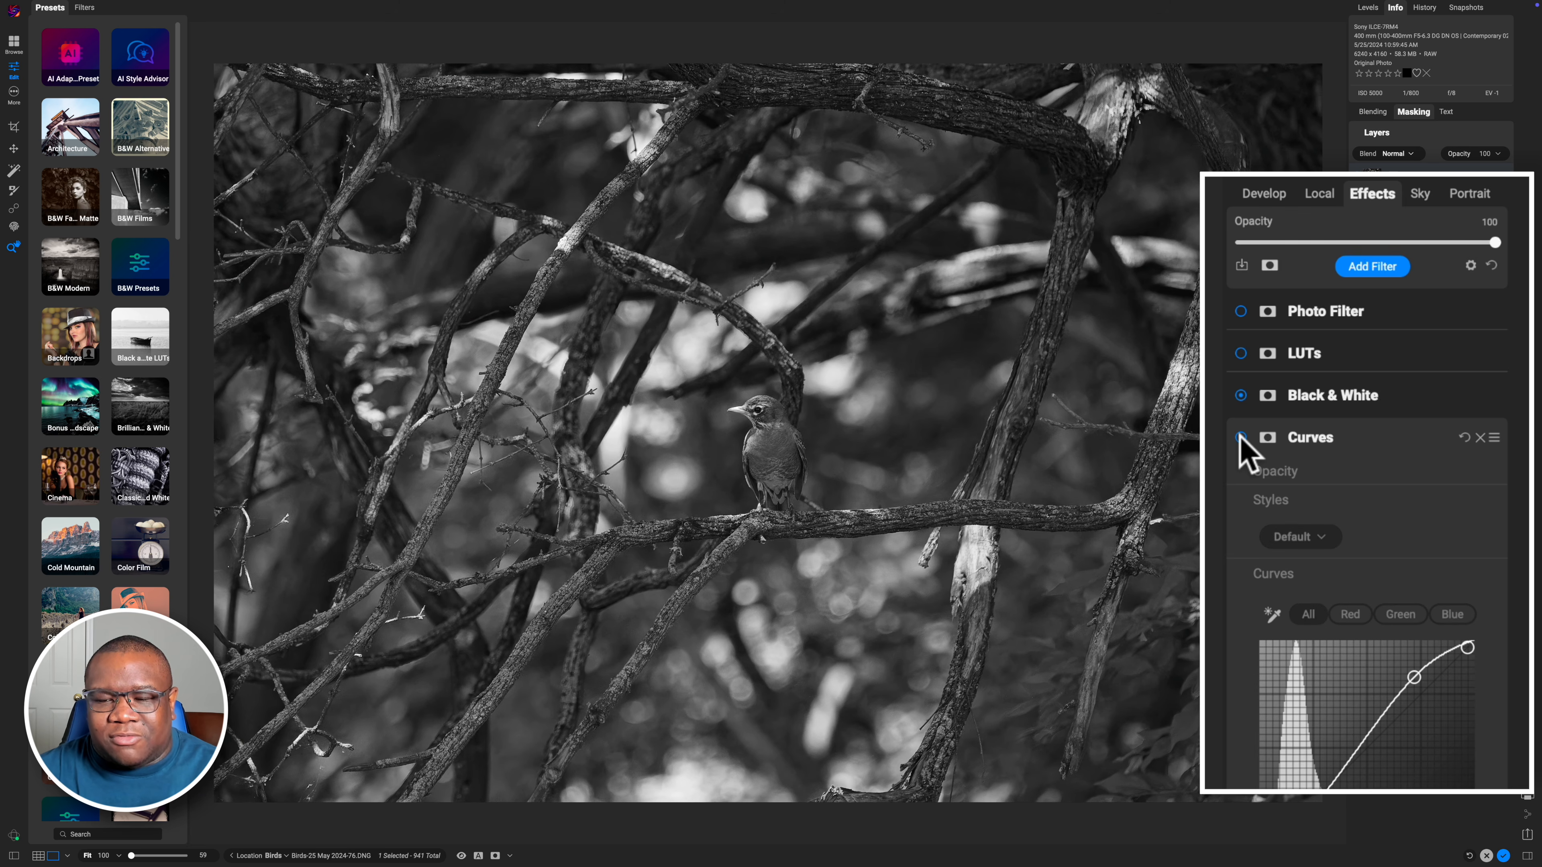
{"action": "left_click", "coordinate": [1240, 436]}
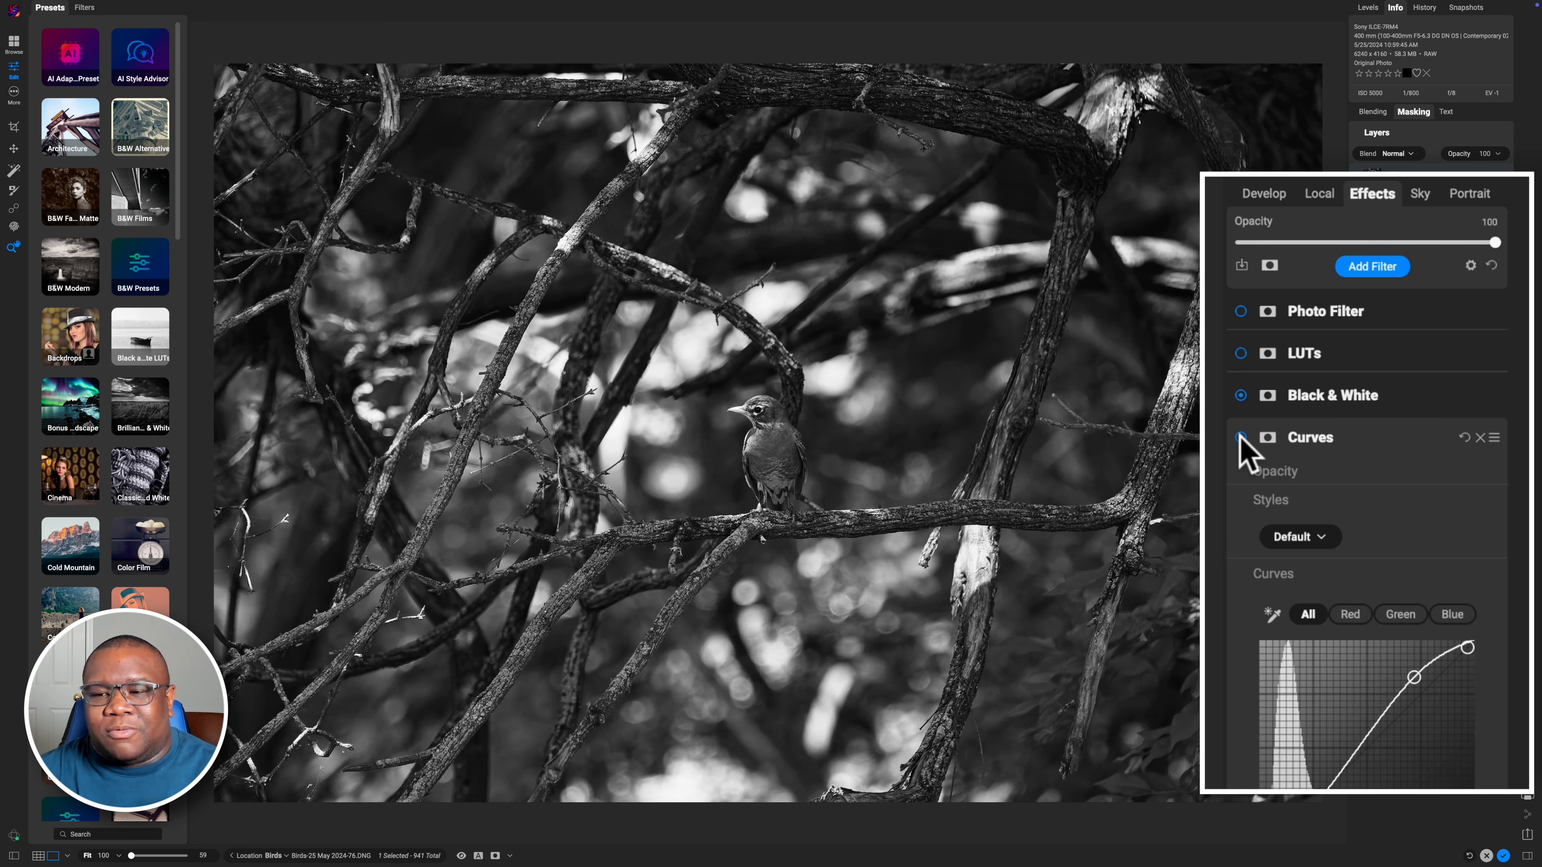
Enable the Summertime4 LUTs filter, comparing it off and on, and enable the Photo Filter
{"action": "left_click", "coordinate": [1240, 353]}
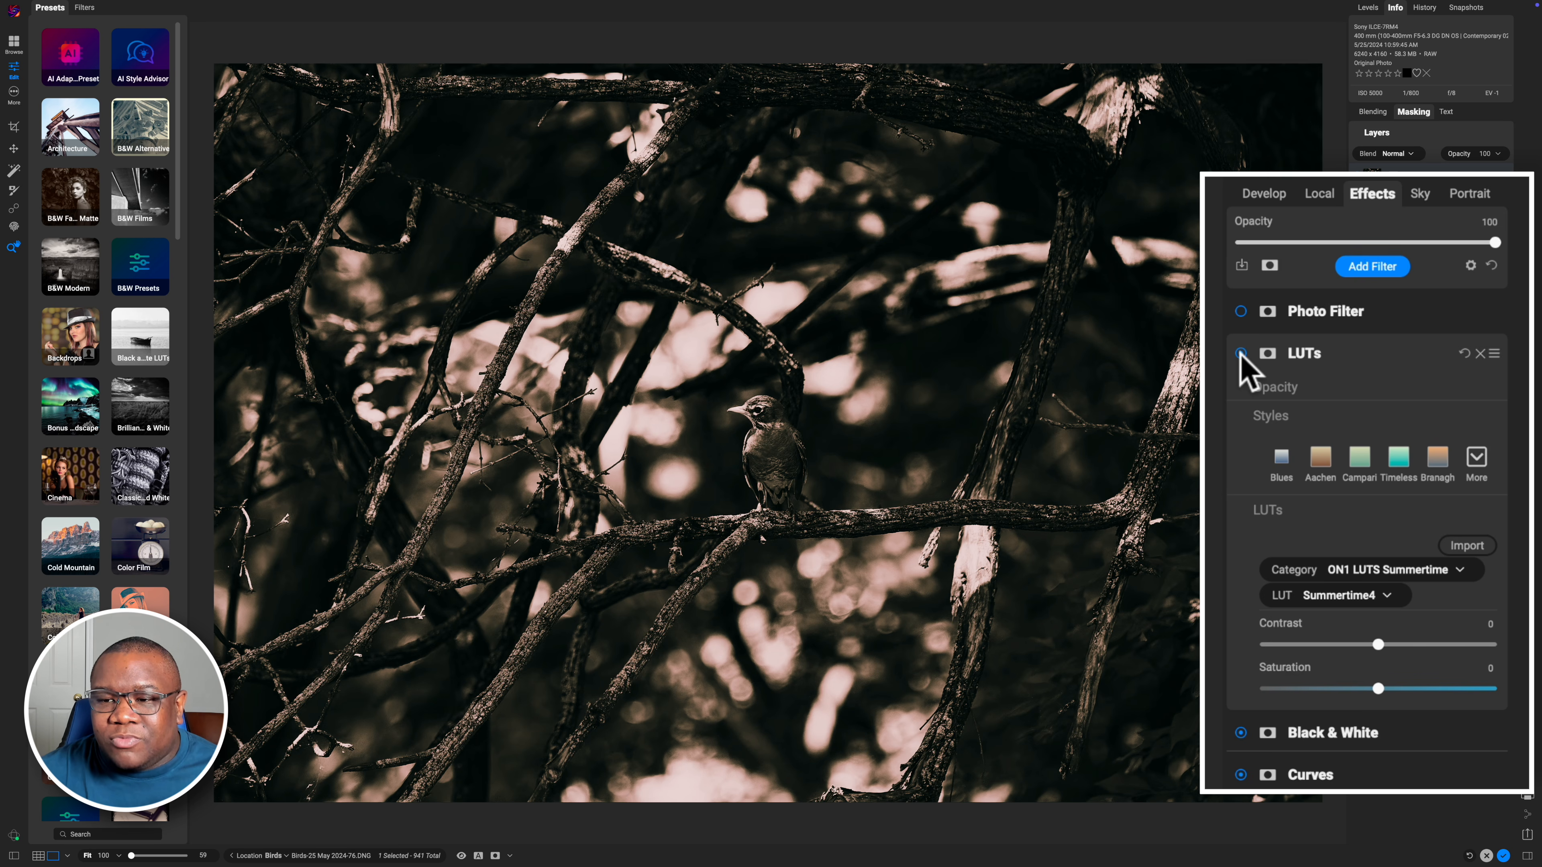
{"action": "left_click", "coordinate": [1241, 354]}
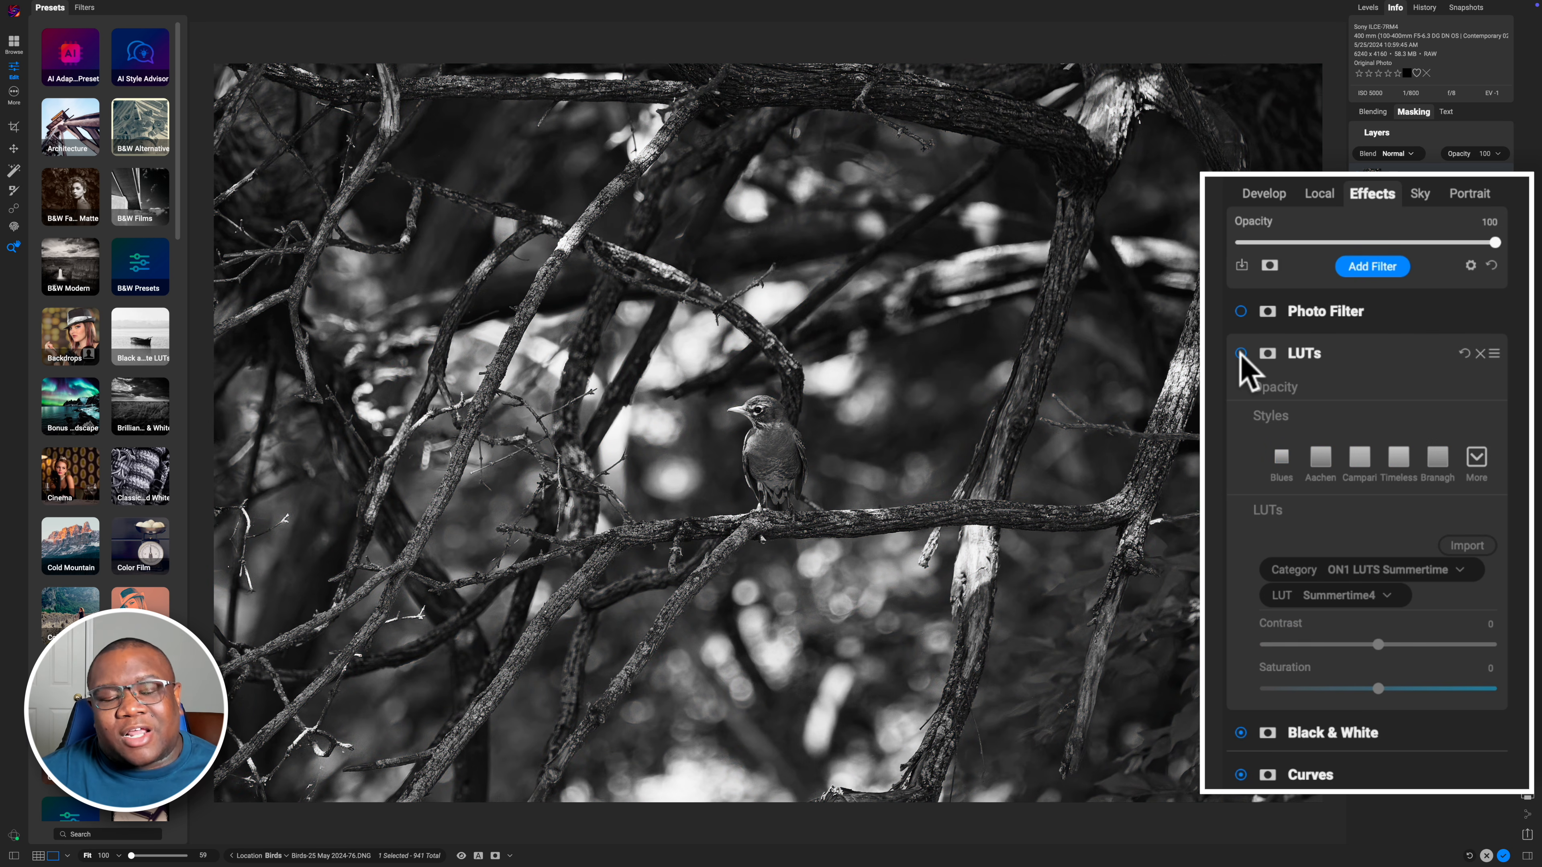
{"action": "left_click", "coordinate": [1241, 354]}
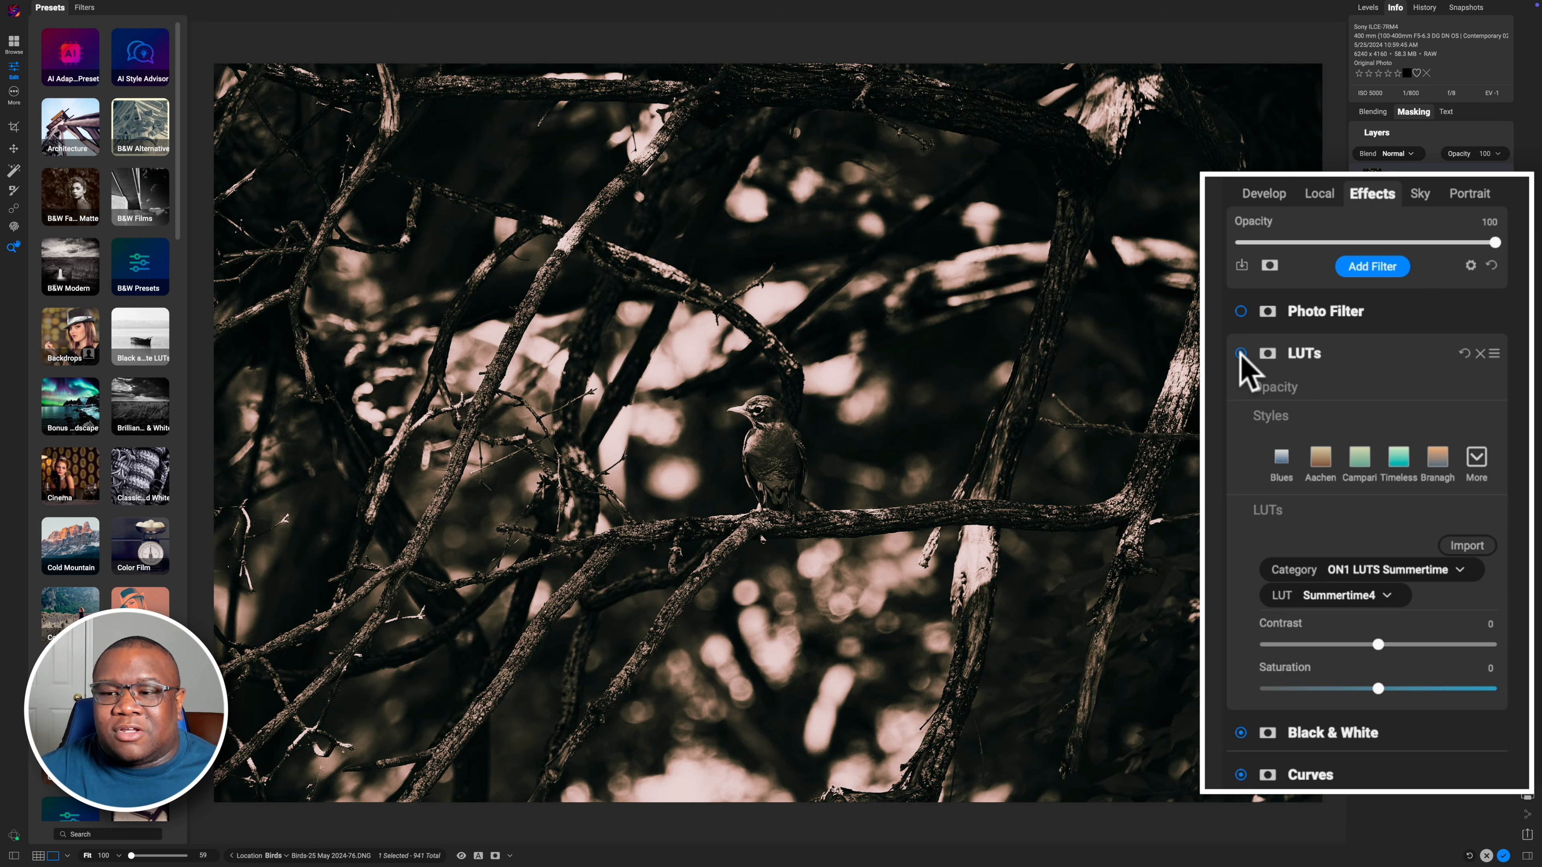
{"action": "left_click", "coordinate": [1241, 311]}
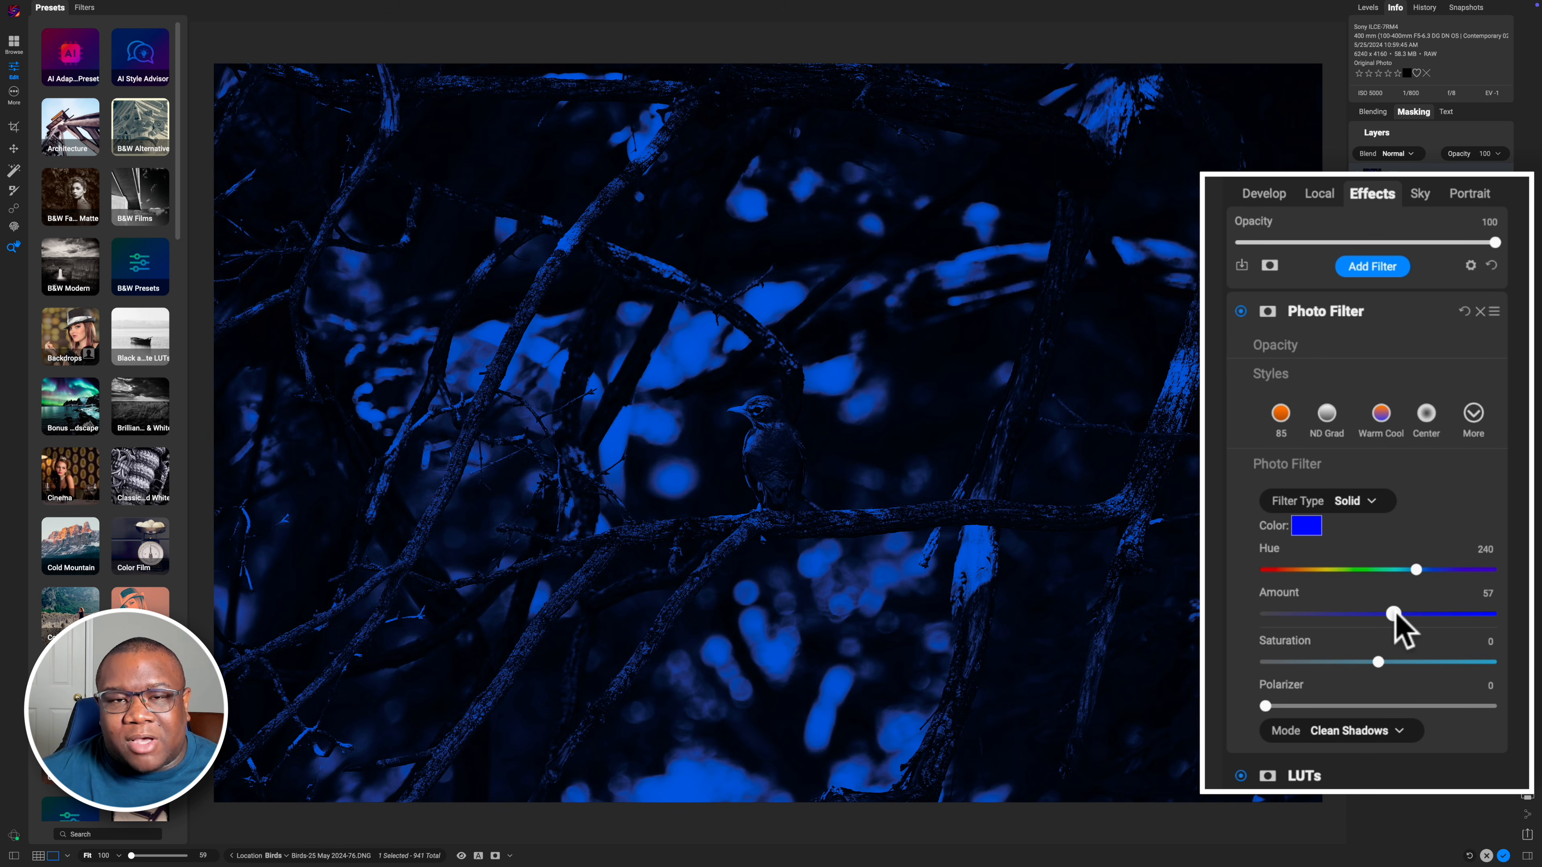
Collapse the filters and move the Photo Filter to the bottom of the effects stack
{"action": "left_click", "coordinate": [1370, 314]}
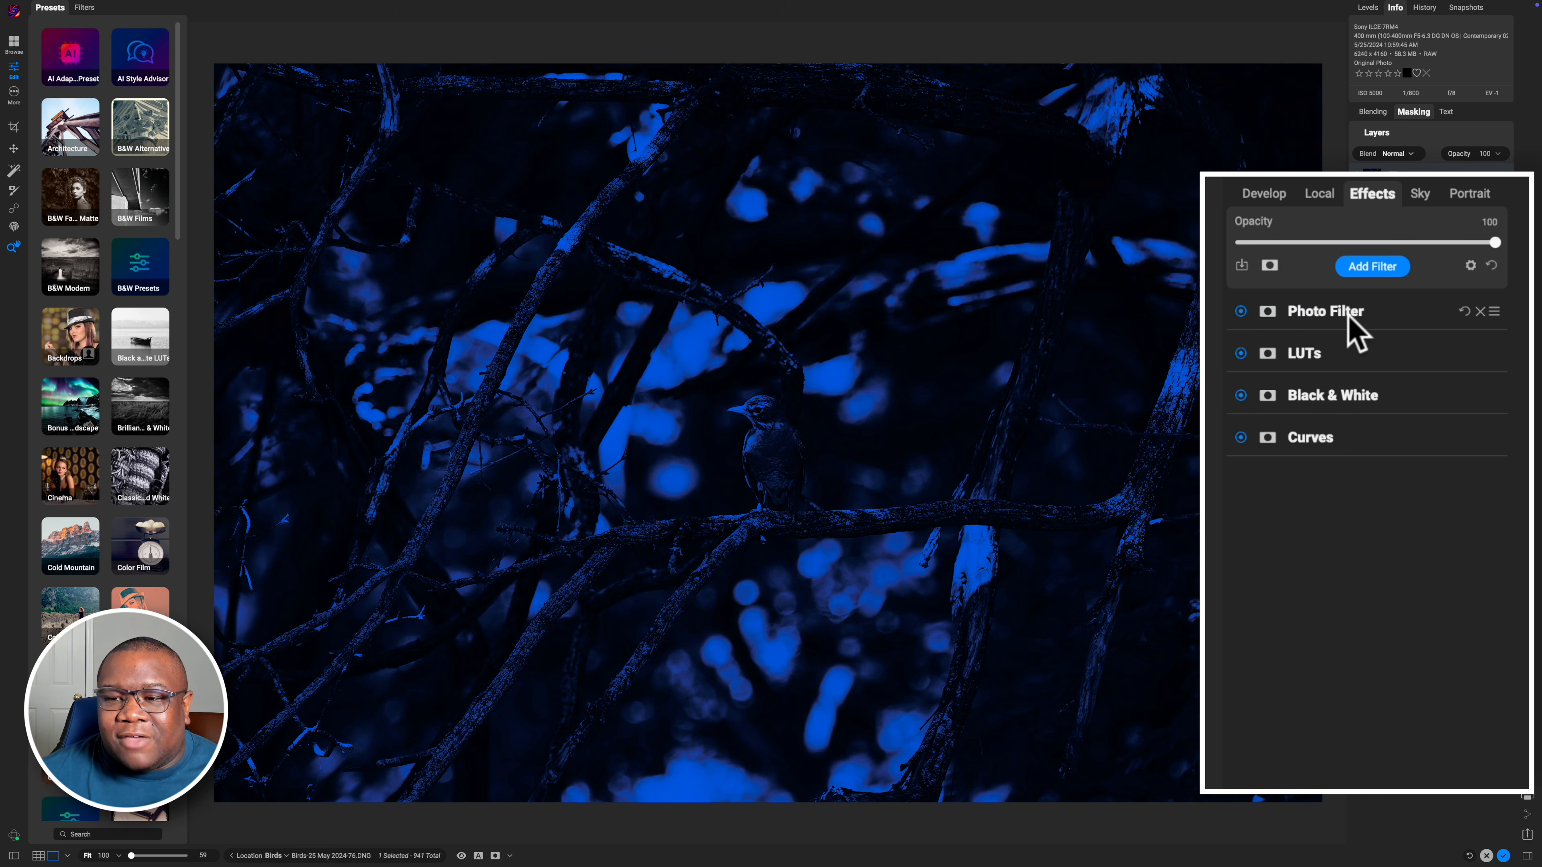
{"action": "left_click_drag", "start_coordinate": [1344, 316], "coordinate": [1308, 463]}
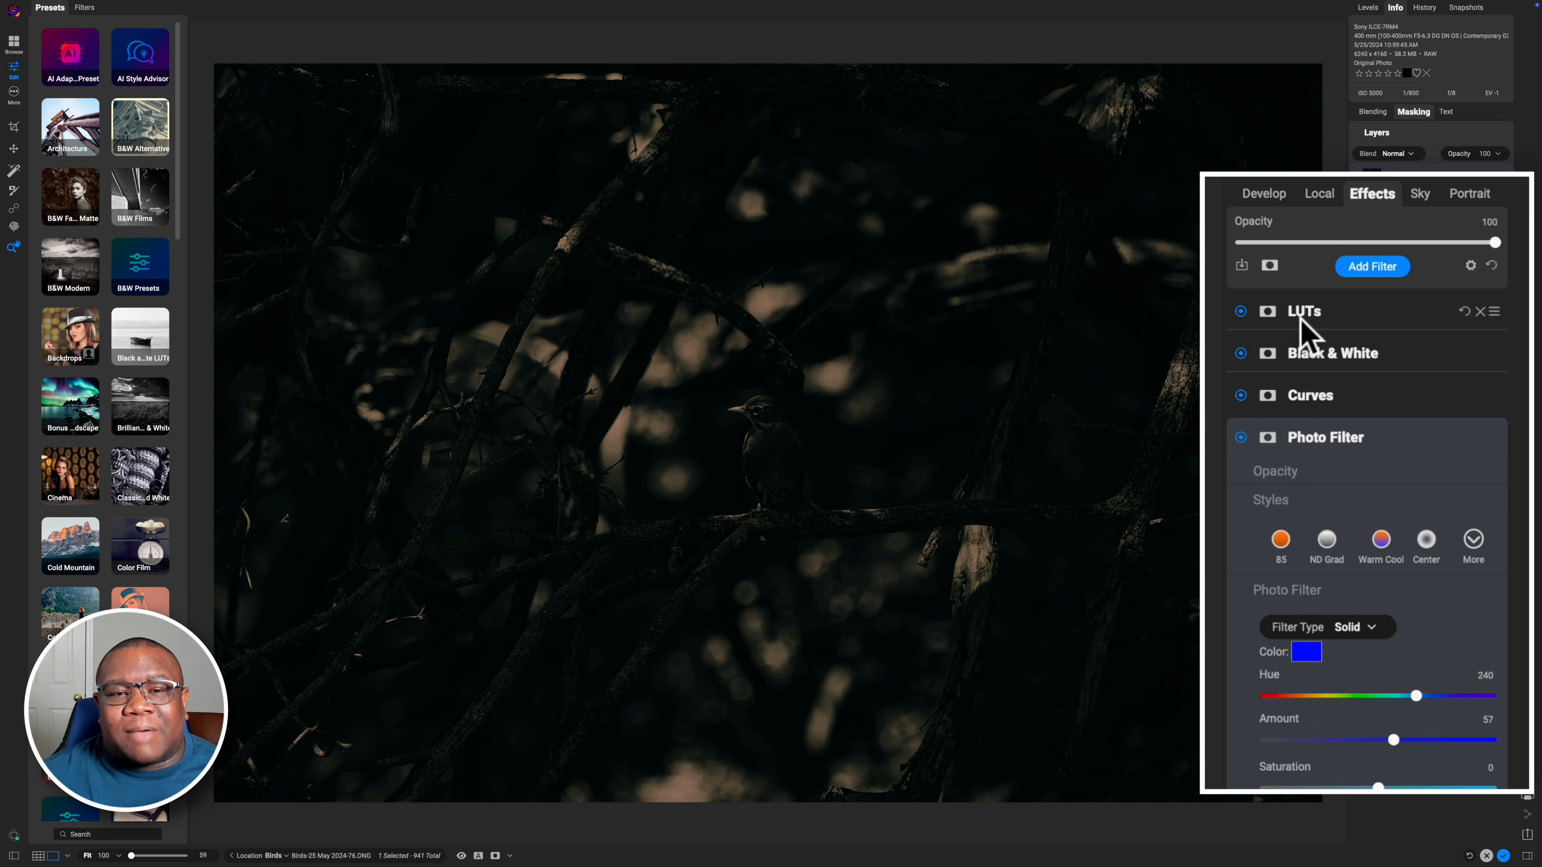
Open the ON1 Team category of presets
{"action": "left_click", "coordinate": [1357, 306]}
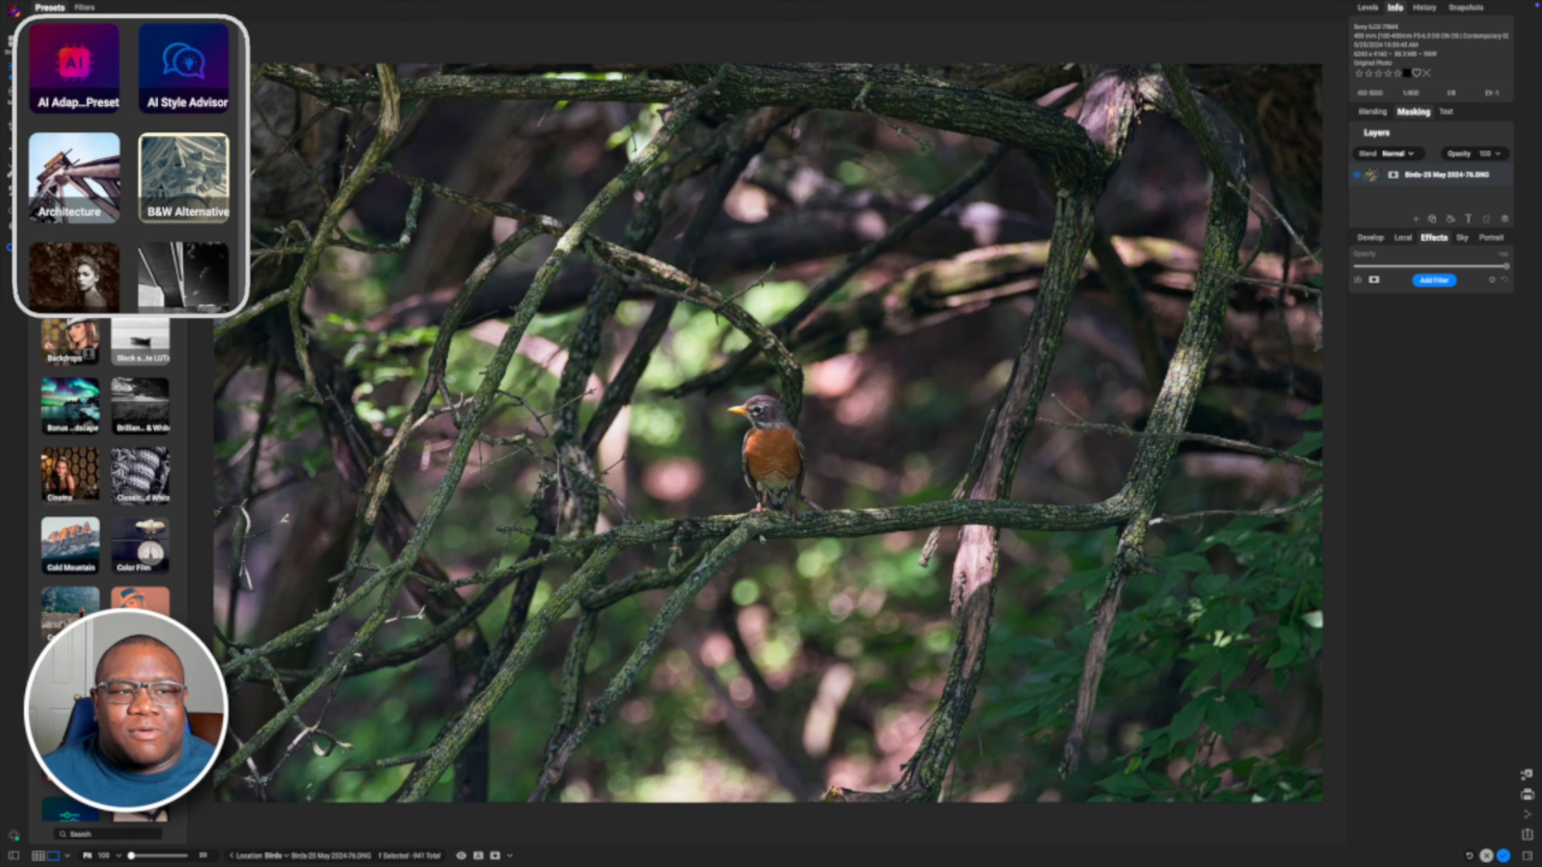
{"action": "left_click", "coordinate": [190, 38]}
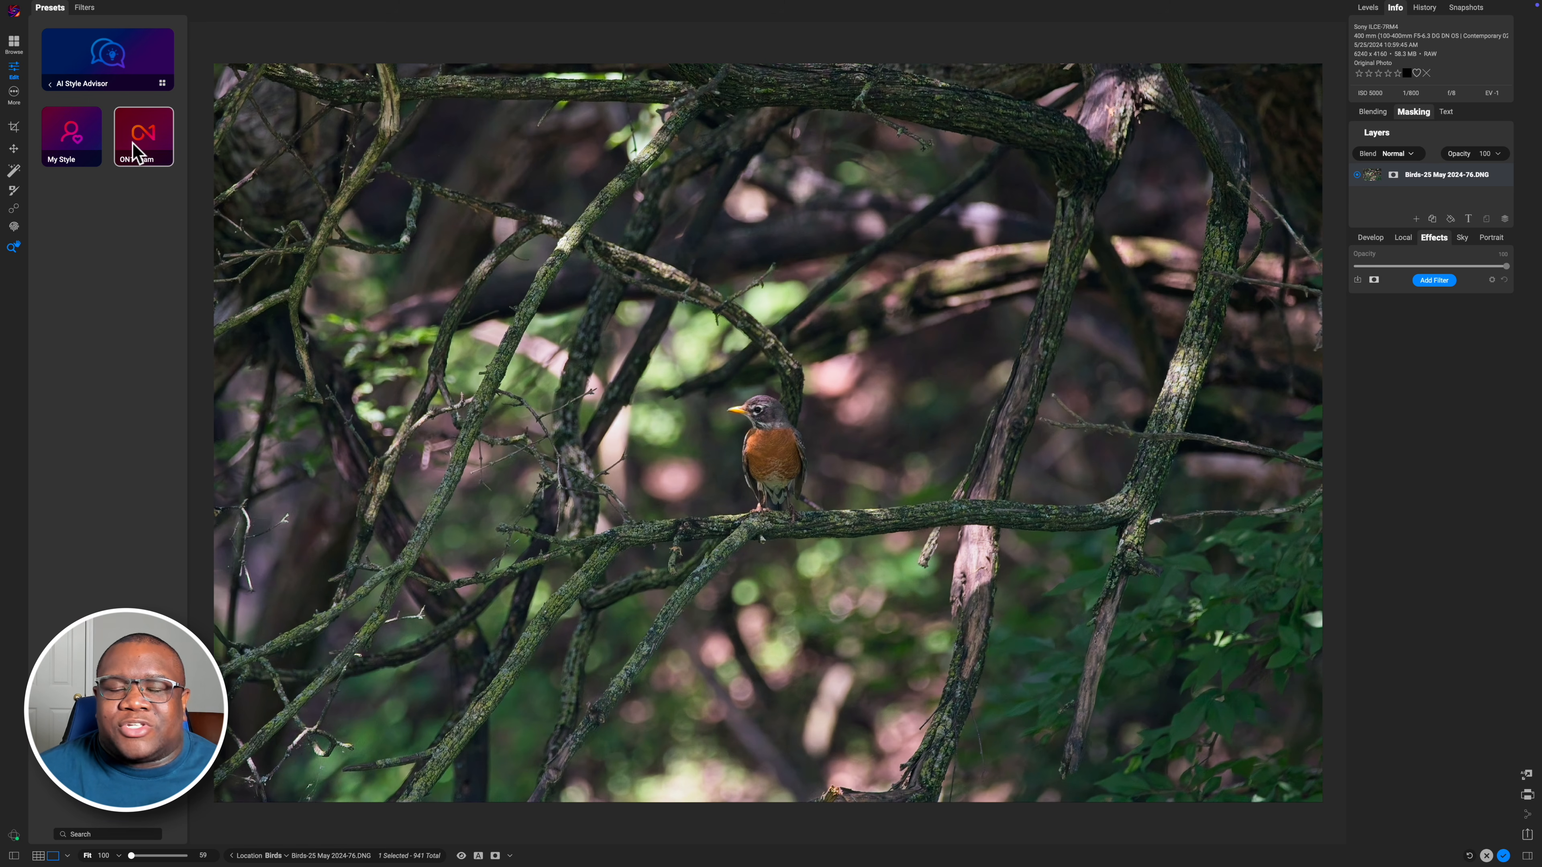
{"action": "left_click", "coordinate": [132, 144]}
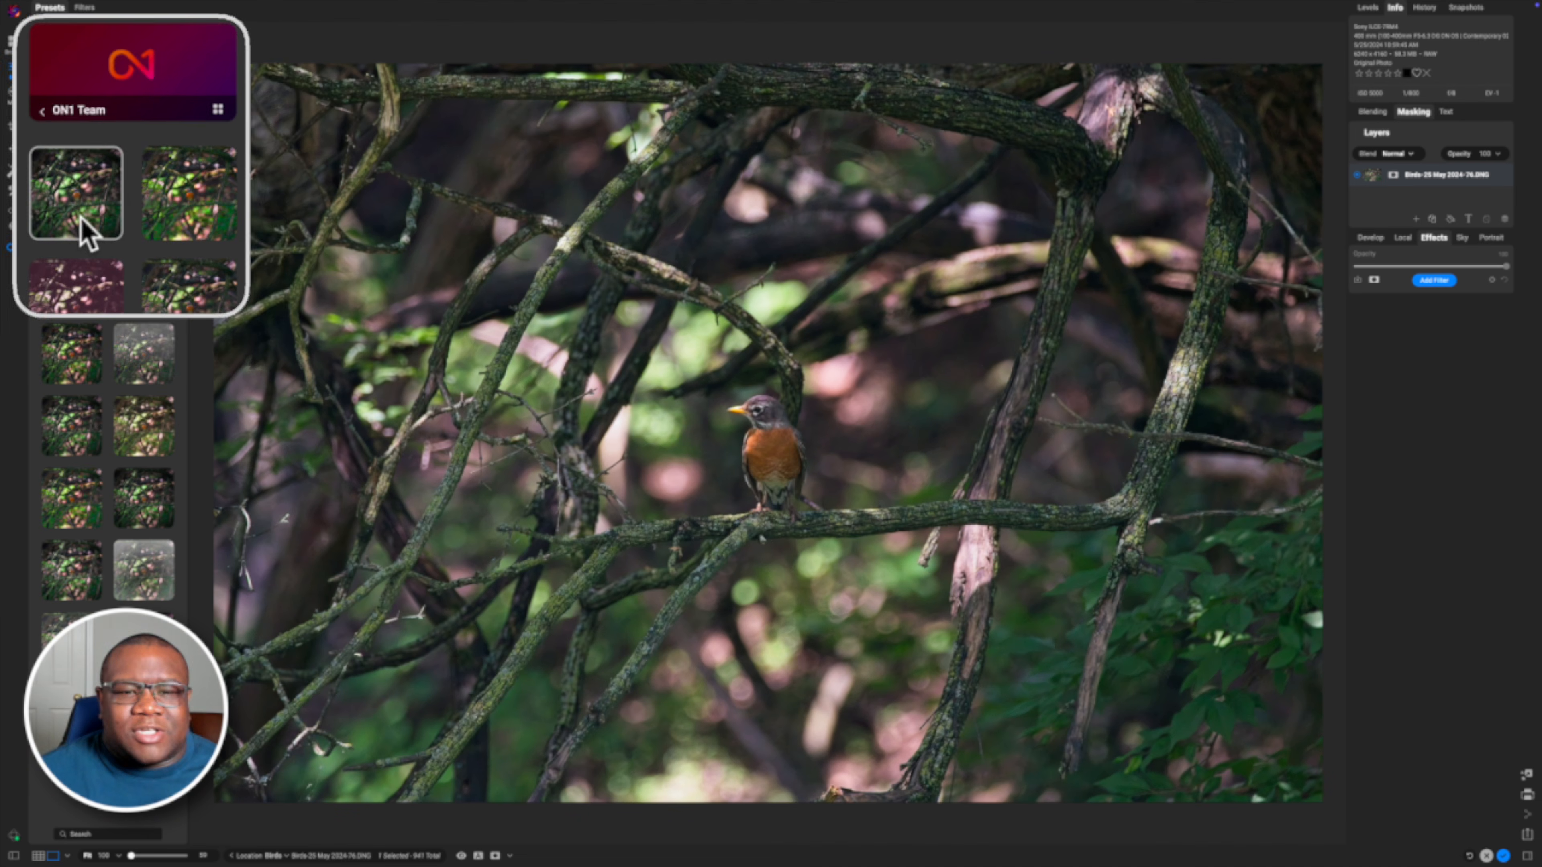
Try out several ON1 Team presets on the robin photo to compare their looks
{"action": "left_click", "coordinate": [84, 255]}
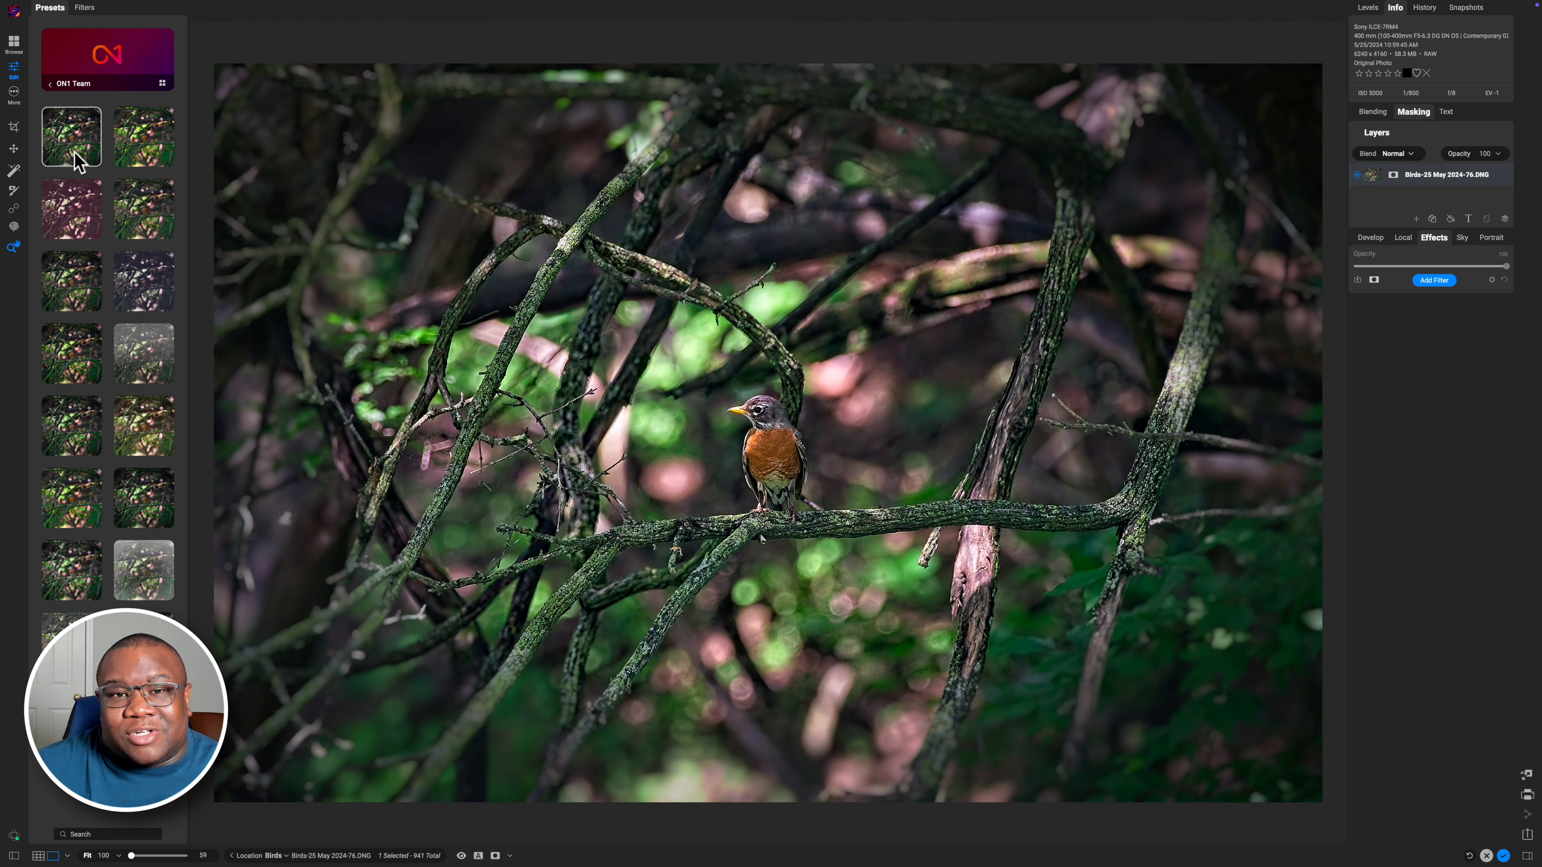
{"action": "left_click", "coordinate": [129, 155]}
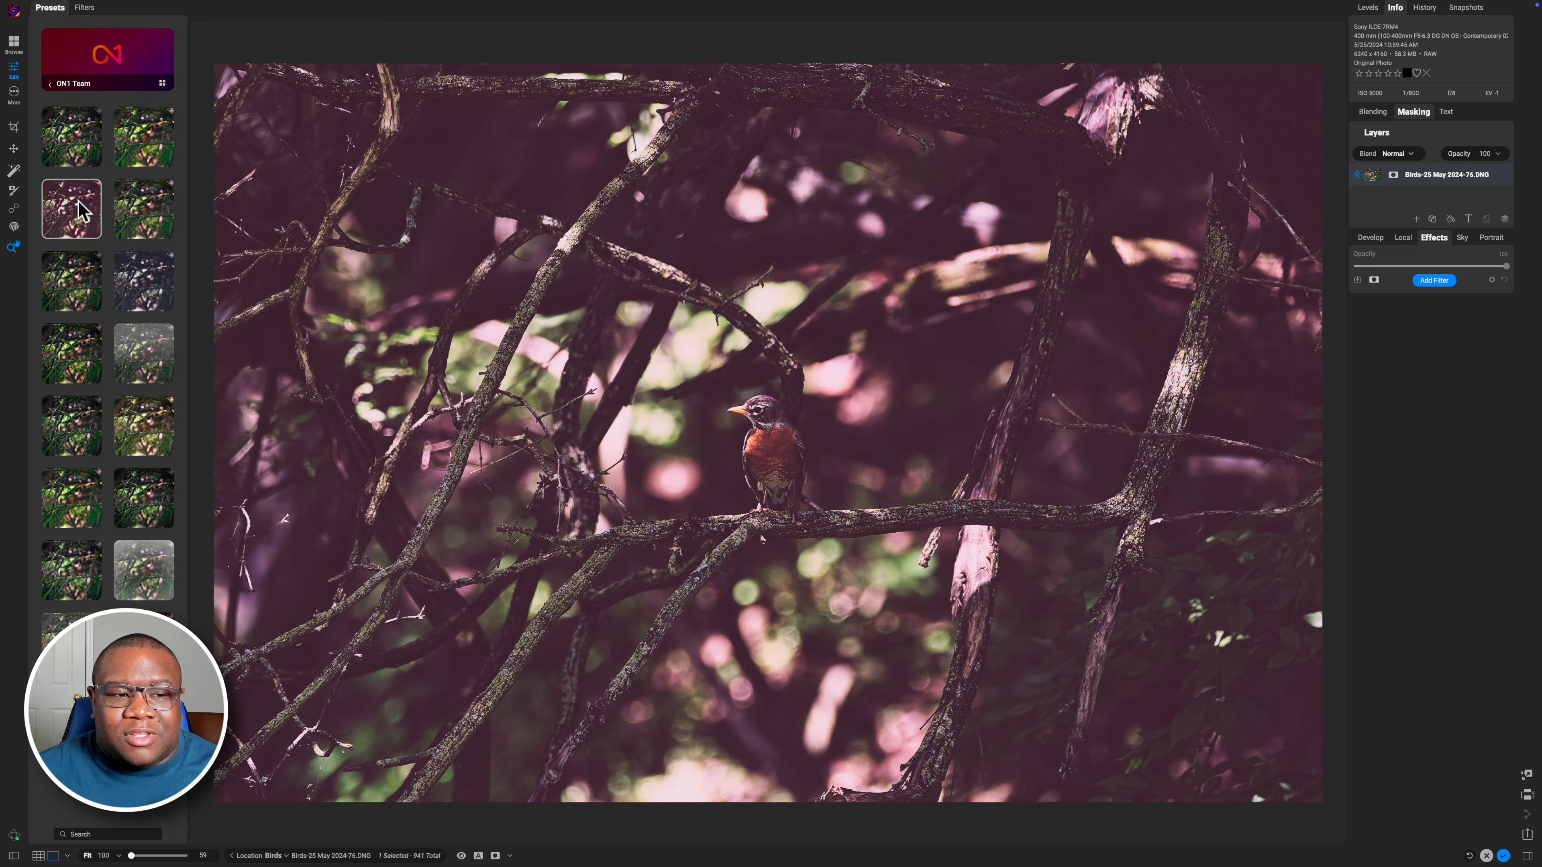
{"action": "left_click", "coordinate": [83, 276]}
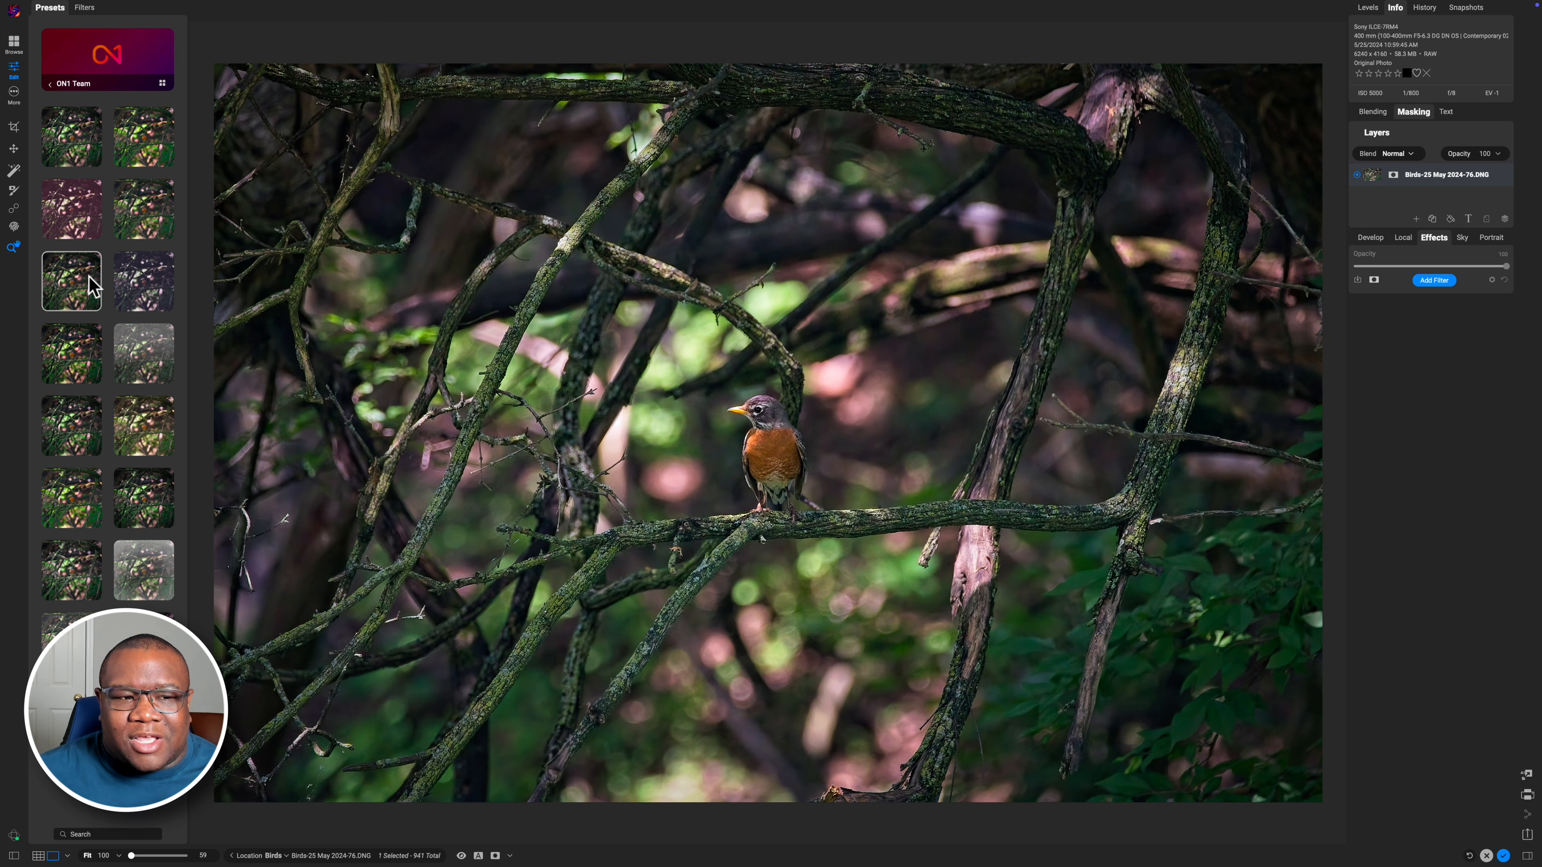
{"action": "left_click", "coordinate": [134, 280]}
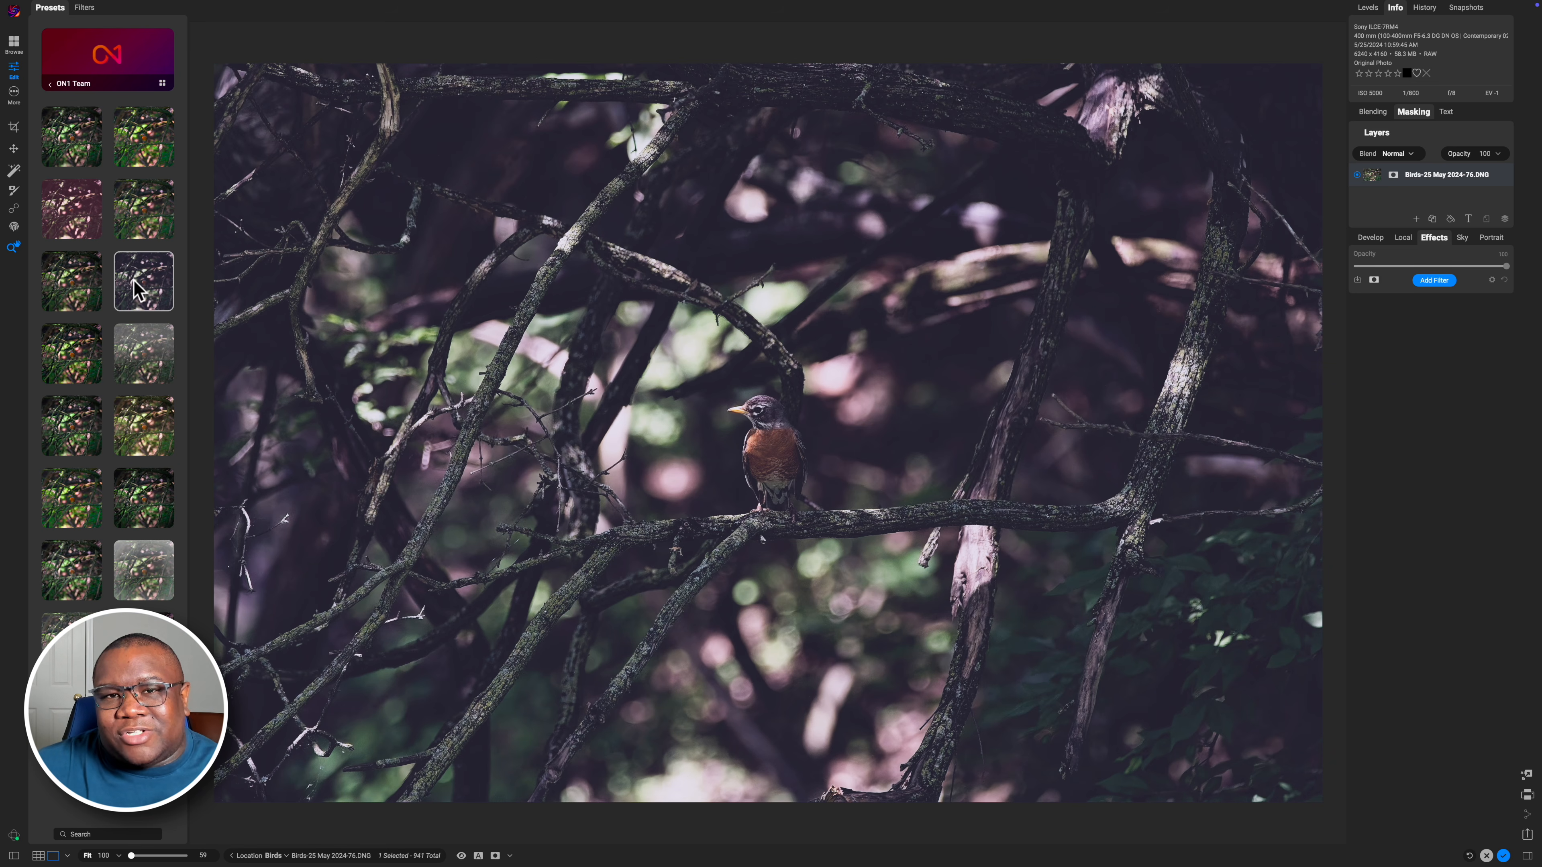
{"action": "left_click", "coordinate": [134, 380]}
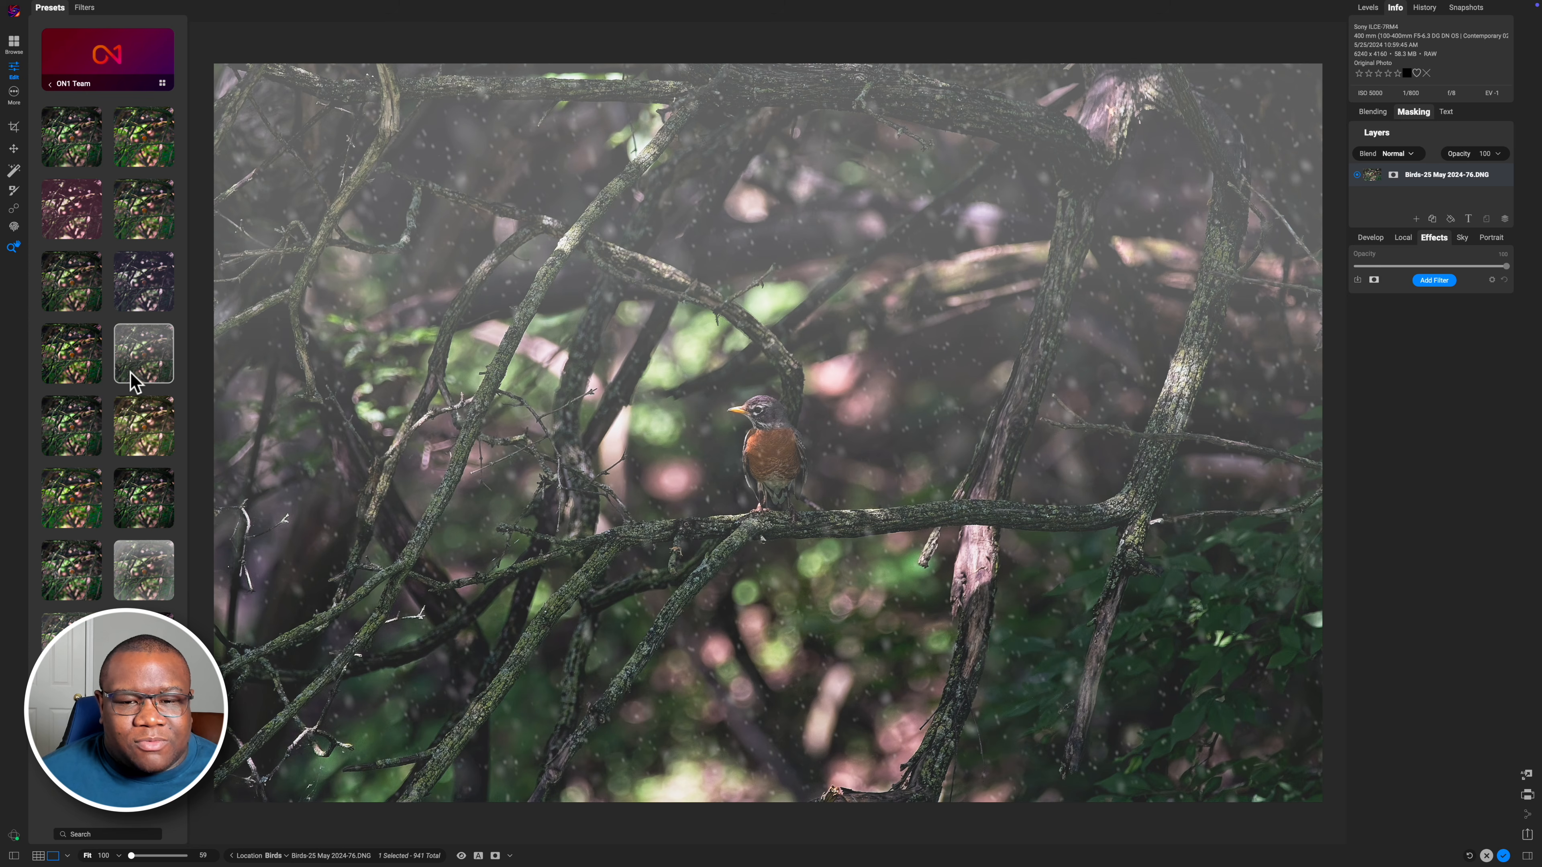
{"action": "left_click", "coordinate": [133, 420]}
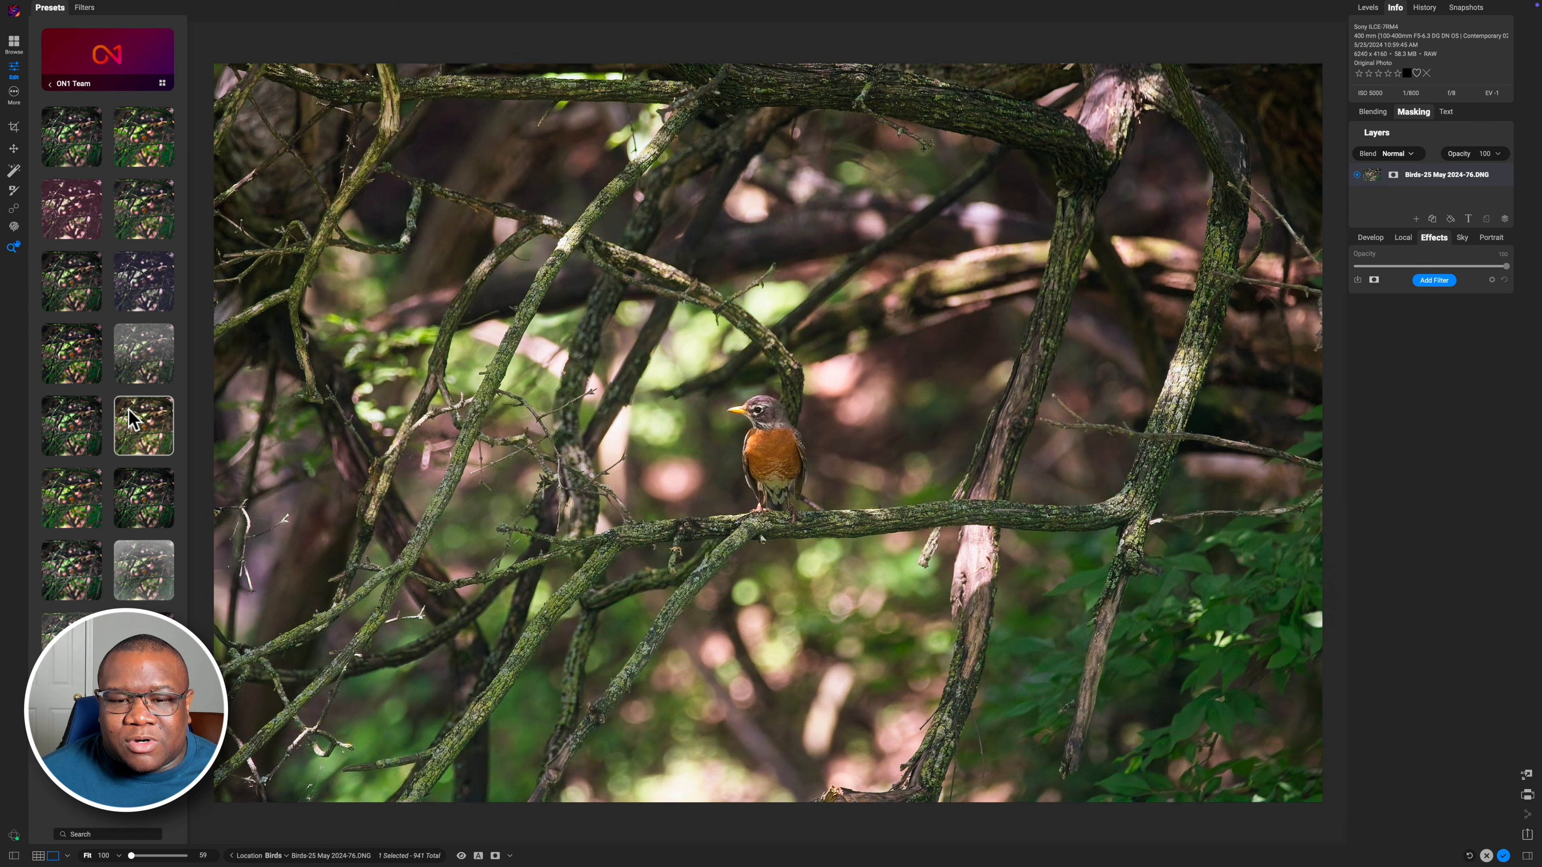
{"action": "left_click", "coordinate": [97, 428]}
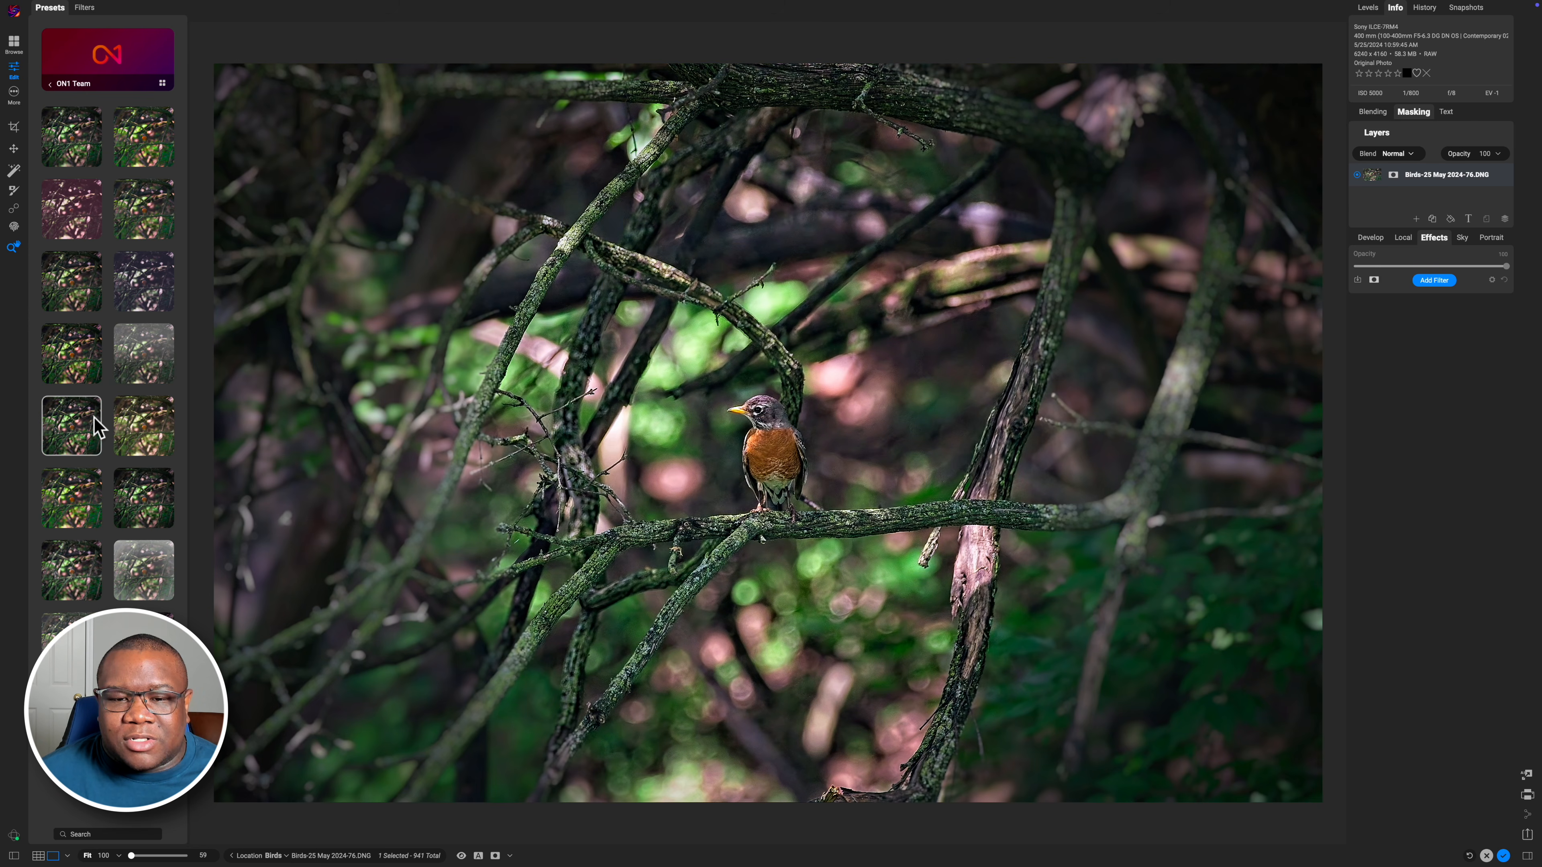
{"action": "left_click", "coordinate": [95, 493]}
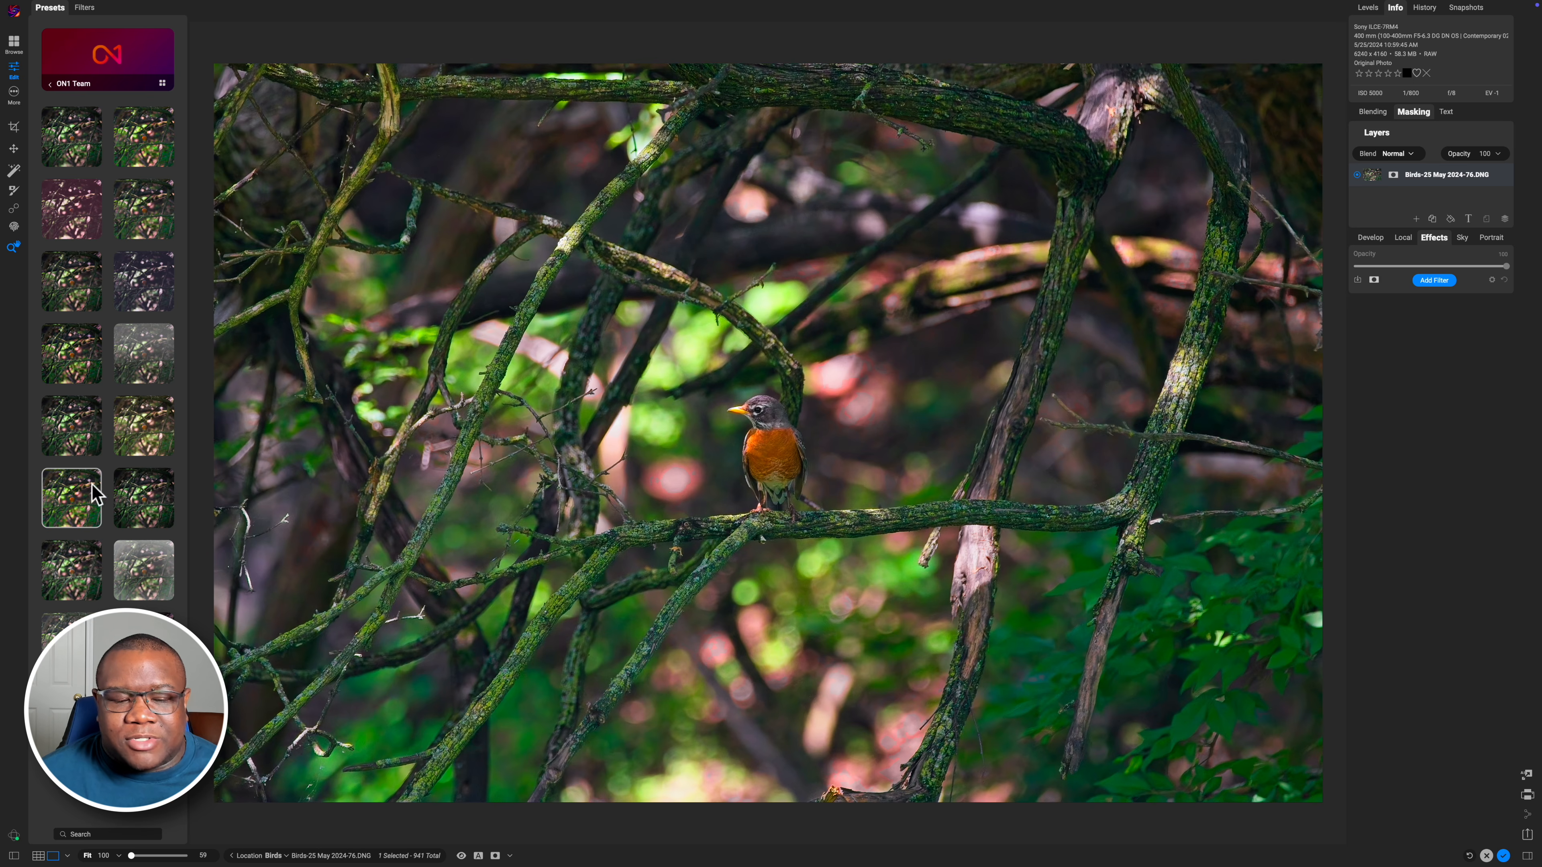
Apply the ON1 Team preset that adds Vignette, Color Adjustment and Dynamic Contrast filters, and collapse the Vignette filter
{"action": "left_click", "coordinate": [143, 495]}
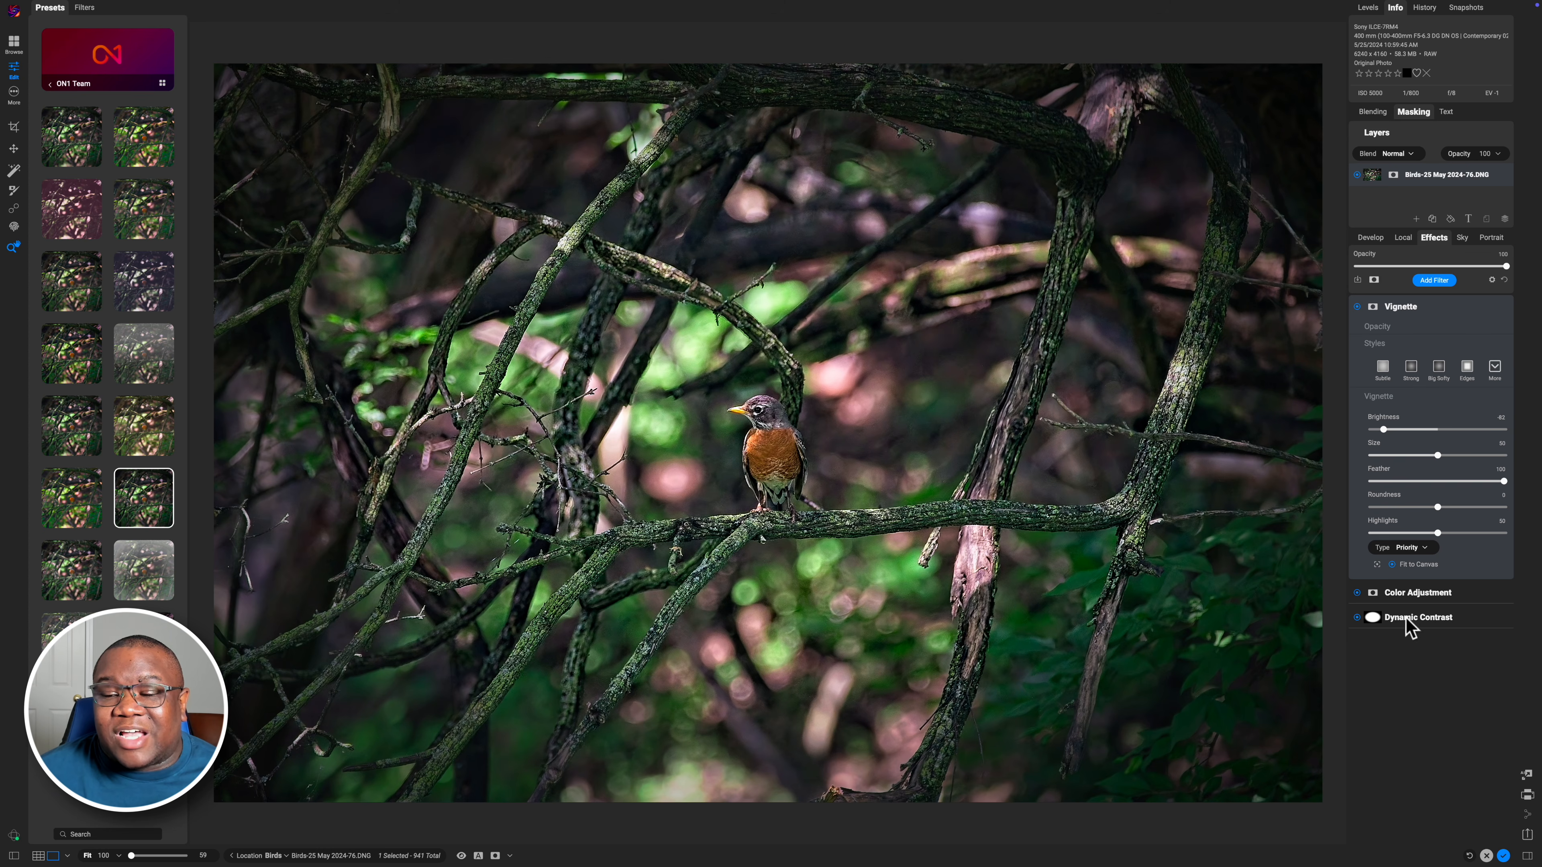
{"action": "left_click", "coordinate": [1433, 315]}
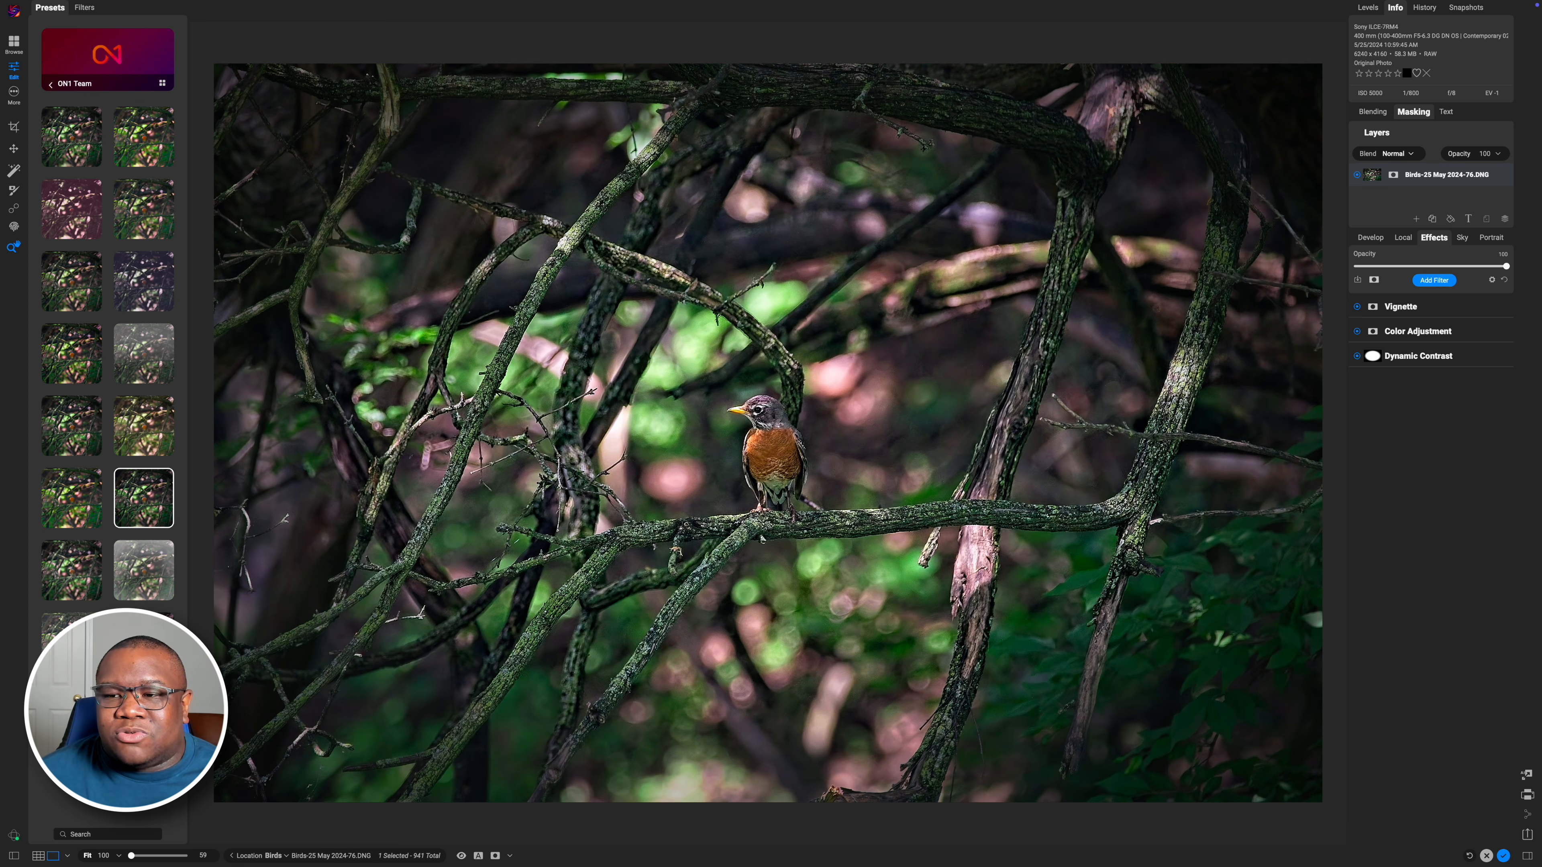
Lower the Effects opacity to 67 and compare it with the Develop settings
{"action": "mouse_move", "coordinate": [1485, 278]}
{"action": "left_mouse_down"}
{"action": "mouse_move", "coordinate": [1356, 279]}
{"action": "mouse_move", "coordinate": [1456, 268]}
{"action": "left_mouse_up"}
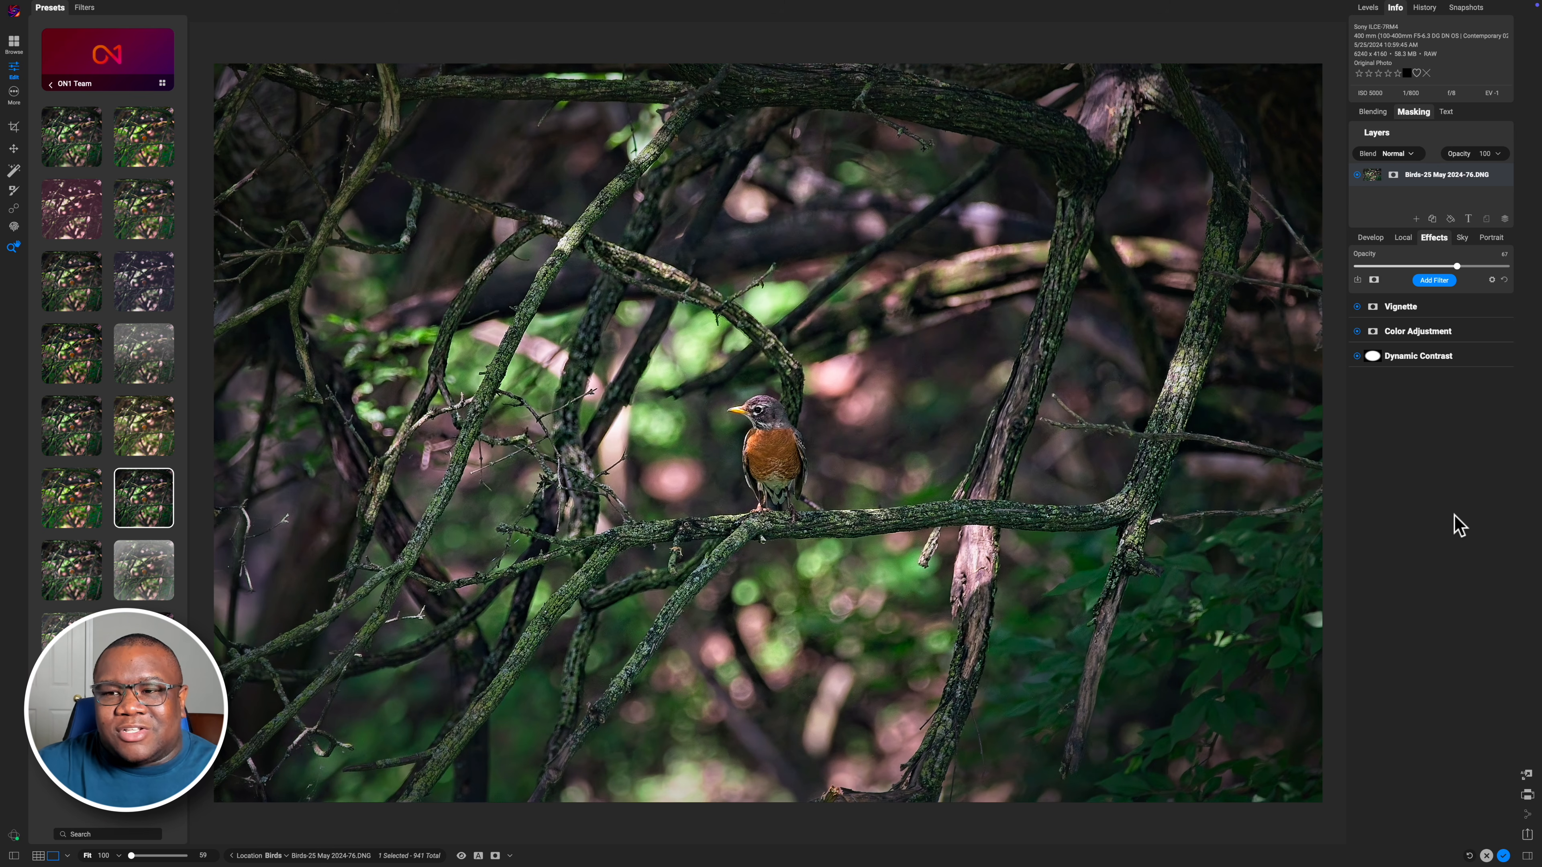
{"action": "left_click", "coordinate": [1369, 238]}
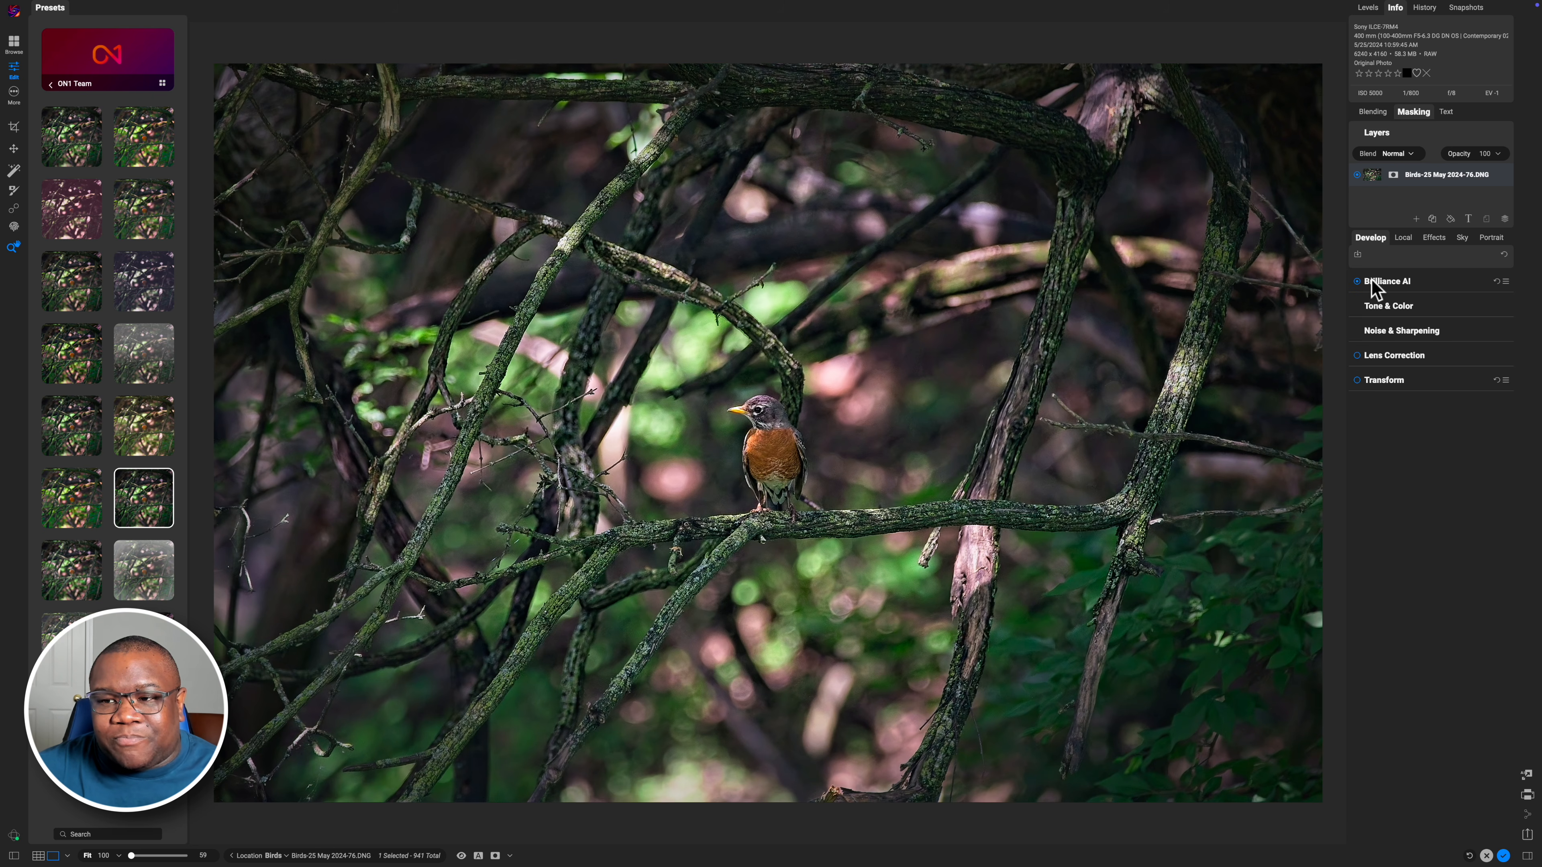
{"action": "left_click", "coordinate": [1422, 240]}
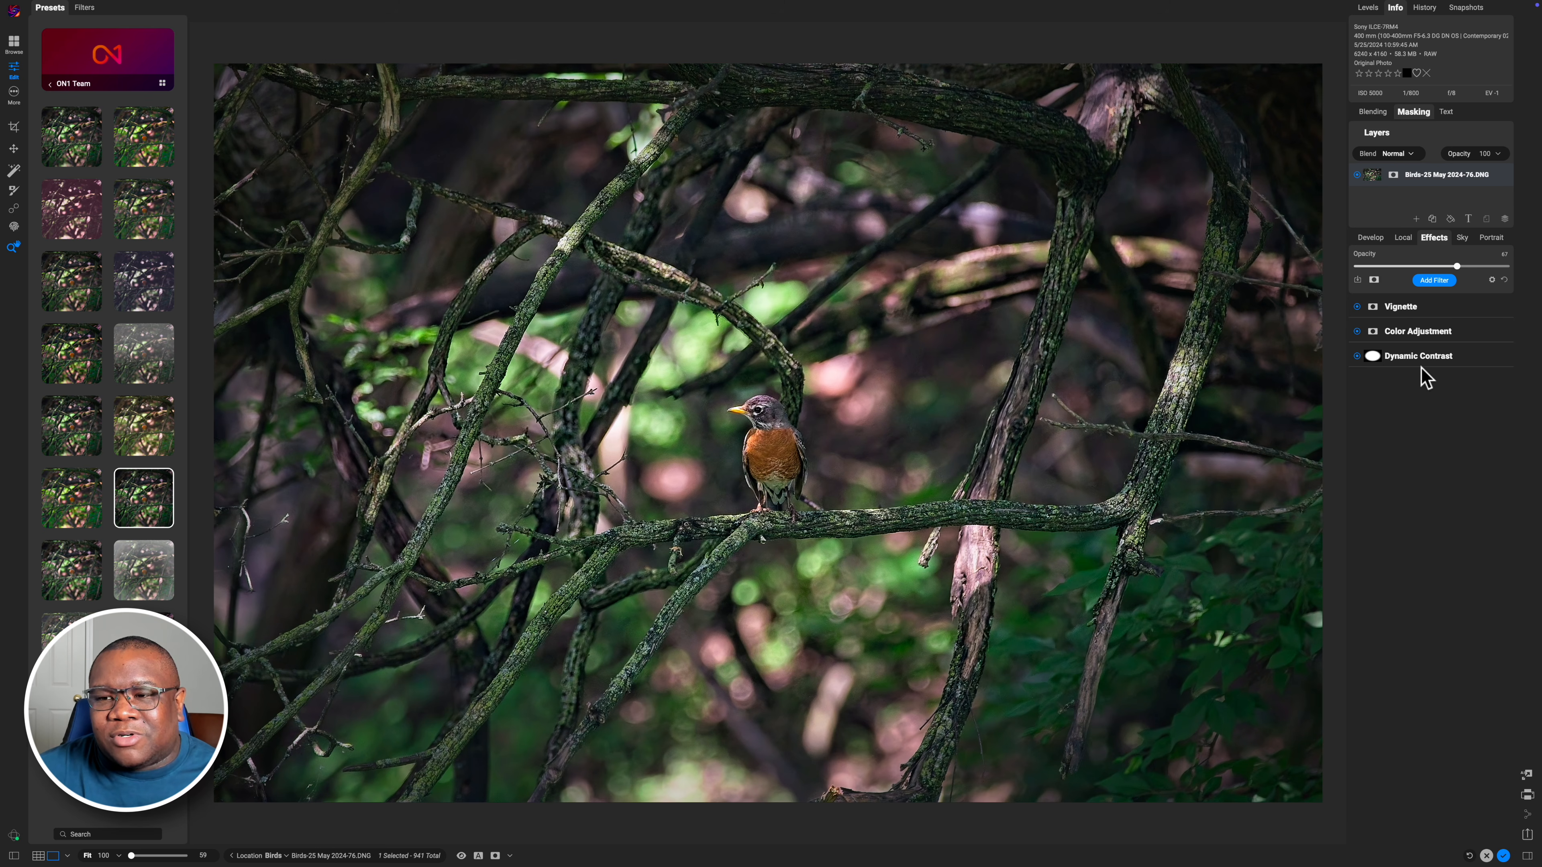
Open the filter browser to add another effect filter
{"action": "left_click", "coordinate": [1438, 282]}
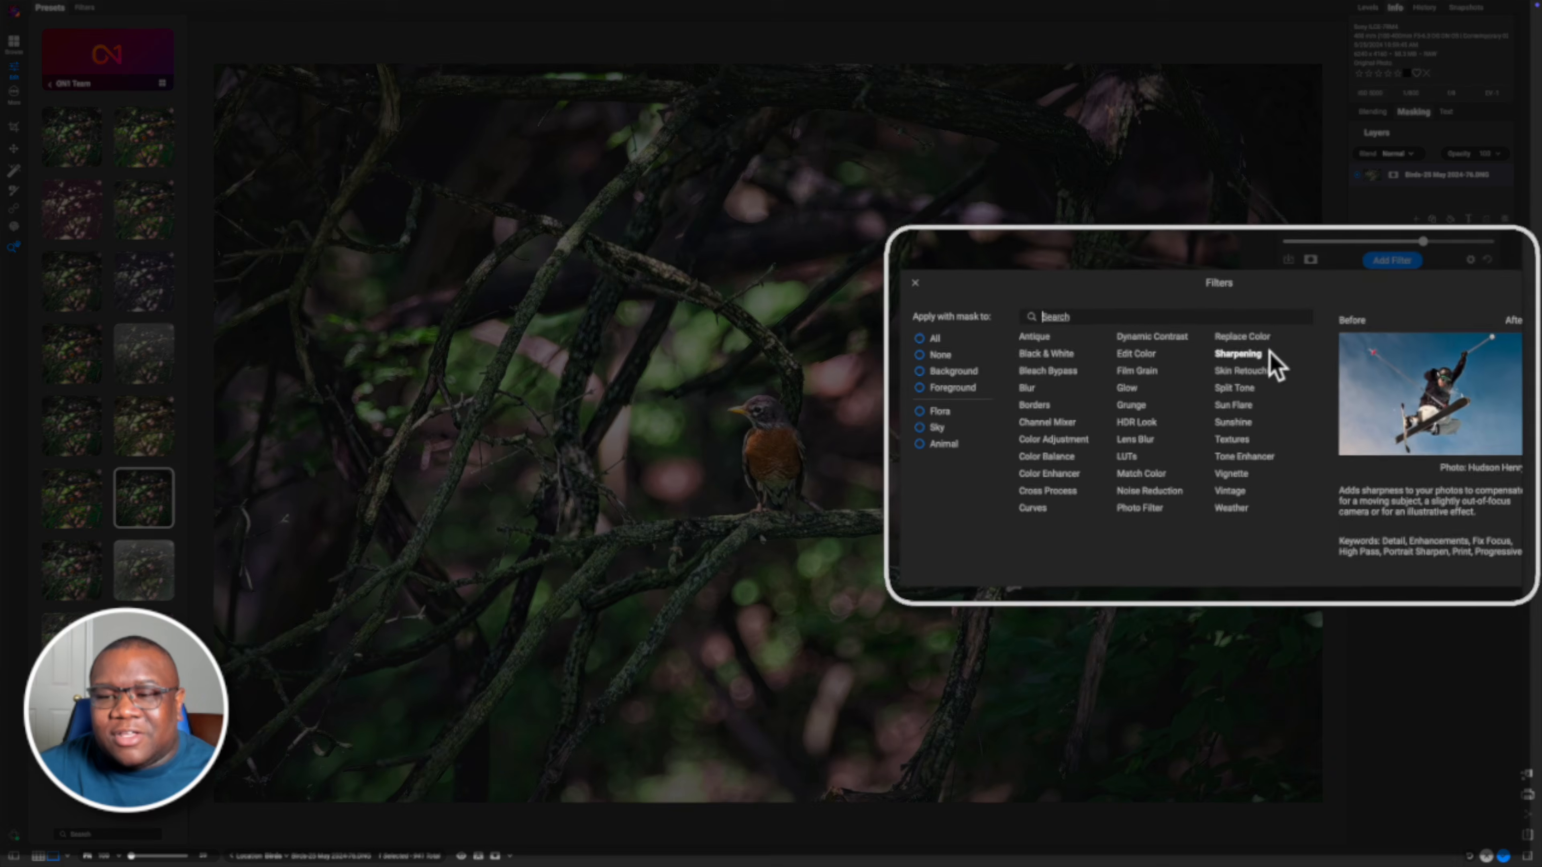
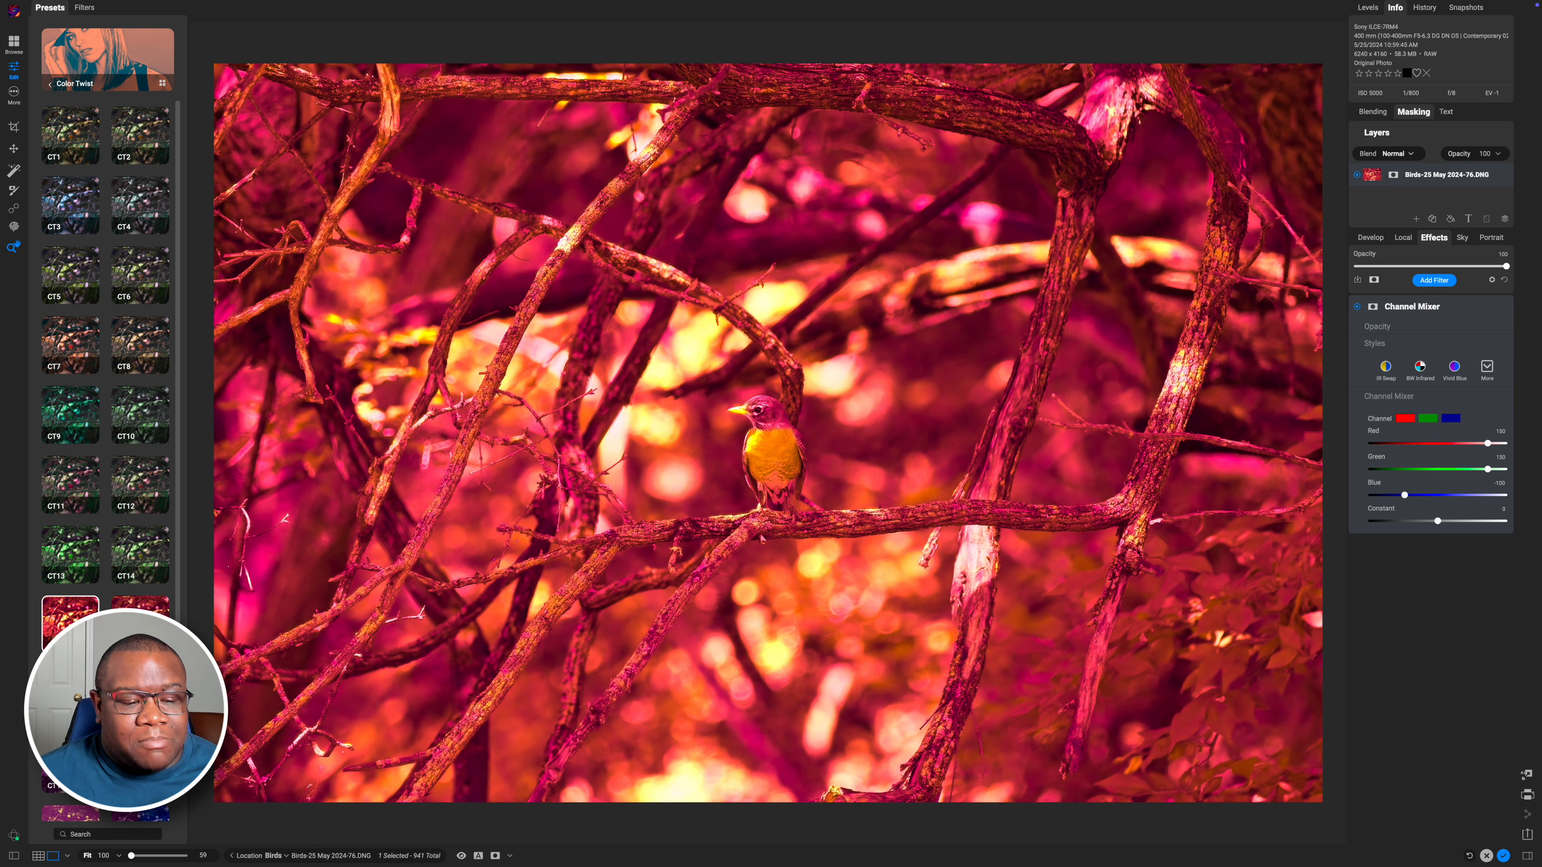
Switch to the filmstrip view and select the robin photo together with neighbouring frames 75, 77 and 78
{"action": "left_click", "coordinate": [68, 855]}
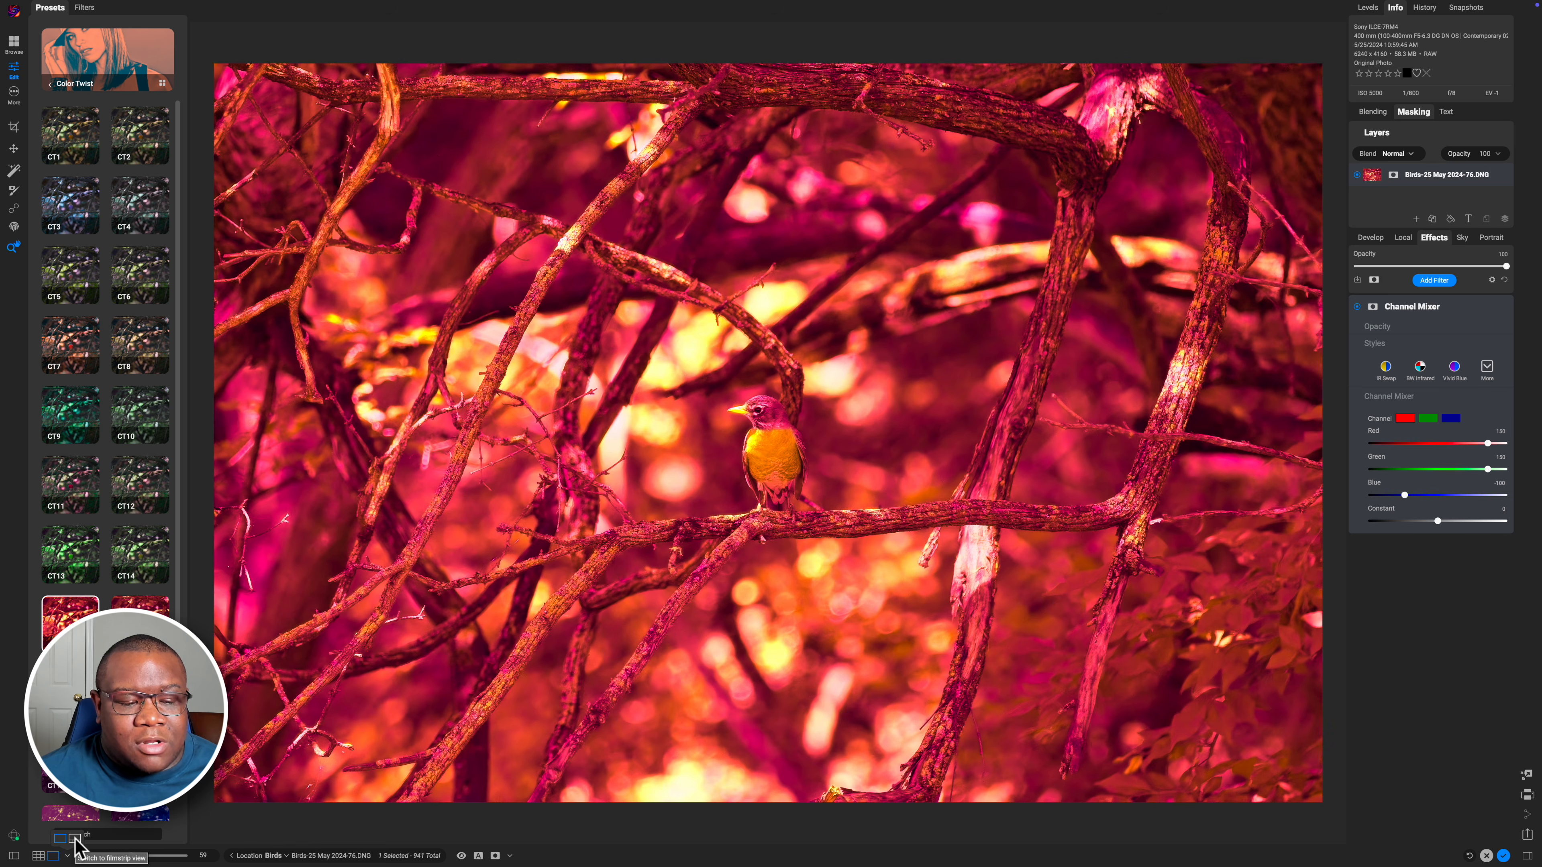
{"action": "left_click", "coordinate": [74, 839]}
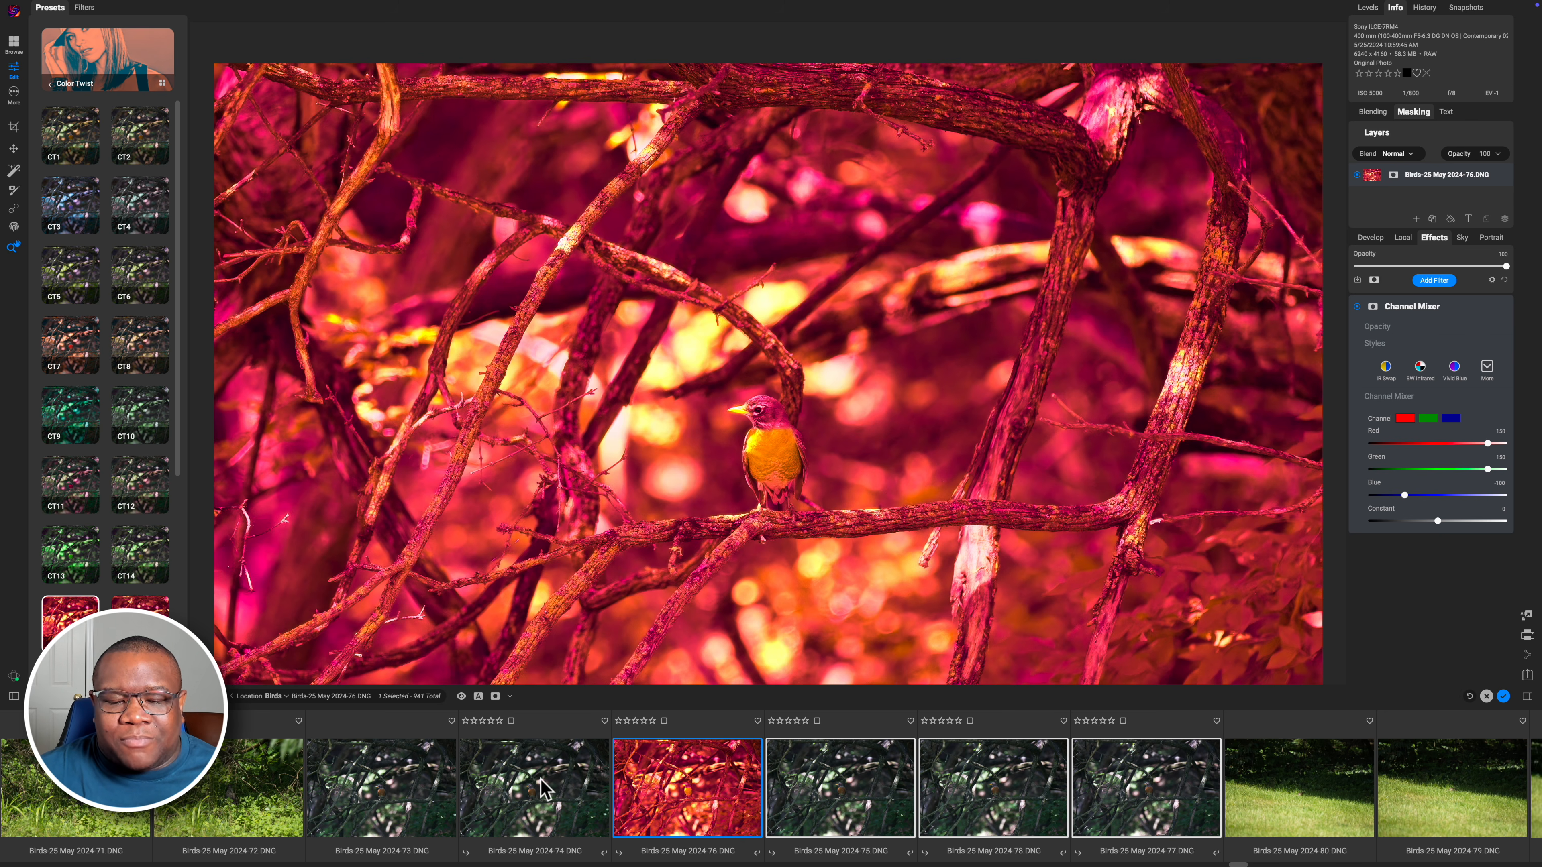
{"action": "left_click", "coordinate": [560, 778]}
{"action": "left_click", "coordinate": [675, 789]}
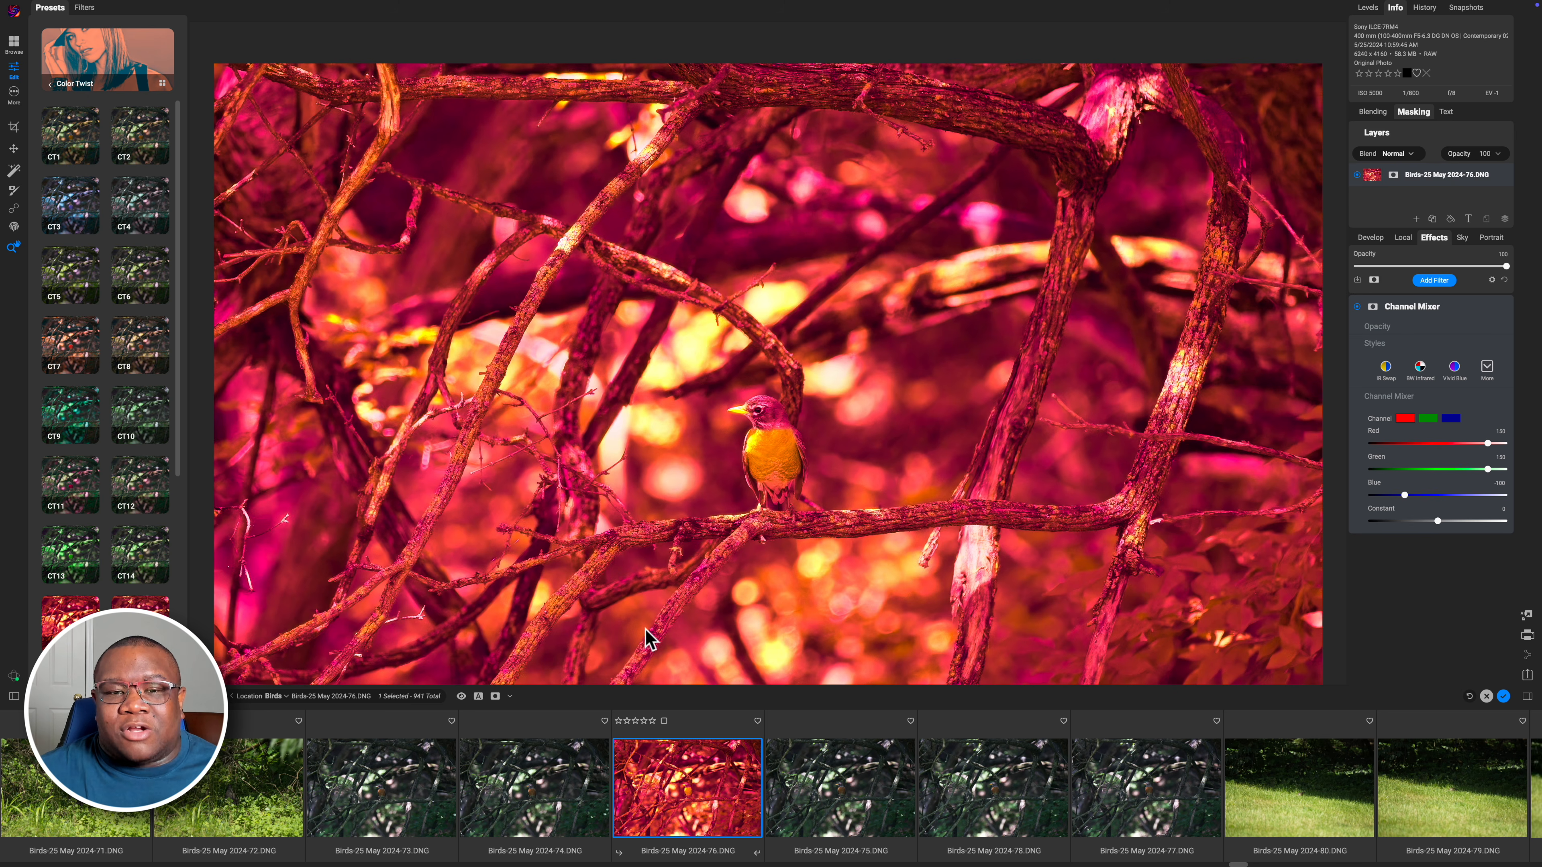
{"action": "left_click", "coordinate": [1157, 787], "text": "shift"}
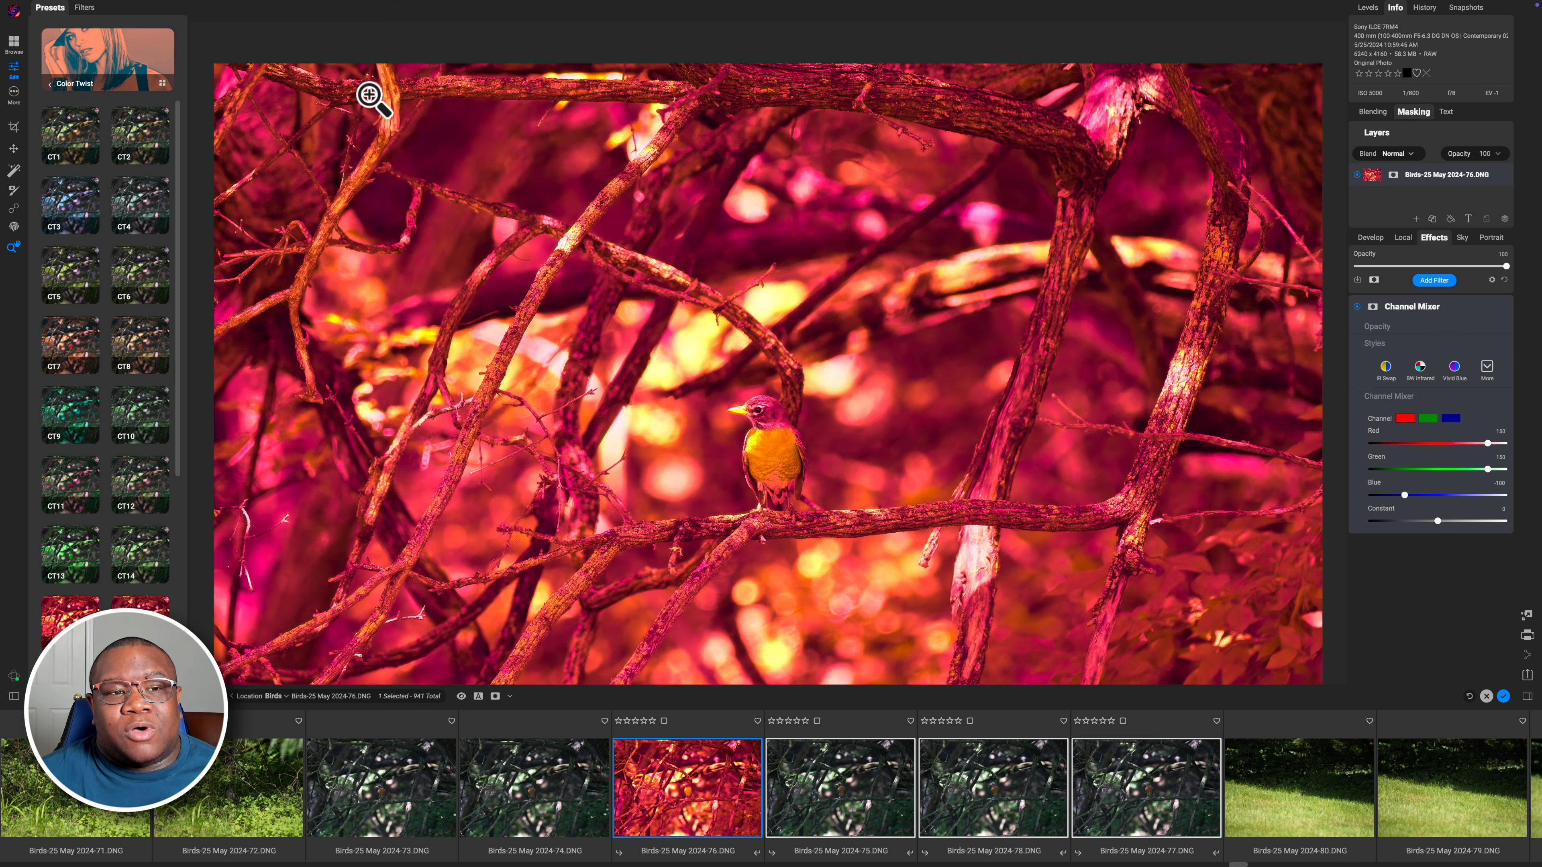
Sync the robin photo's Develop and Effects settings to the selected frames, then open frame 75 to check it
{"action": "mouse_move", "coordinate": [352, 3]}
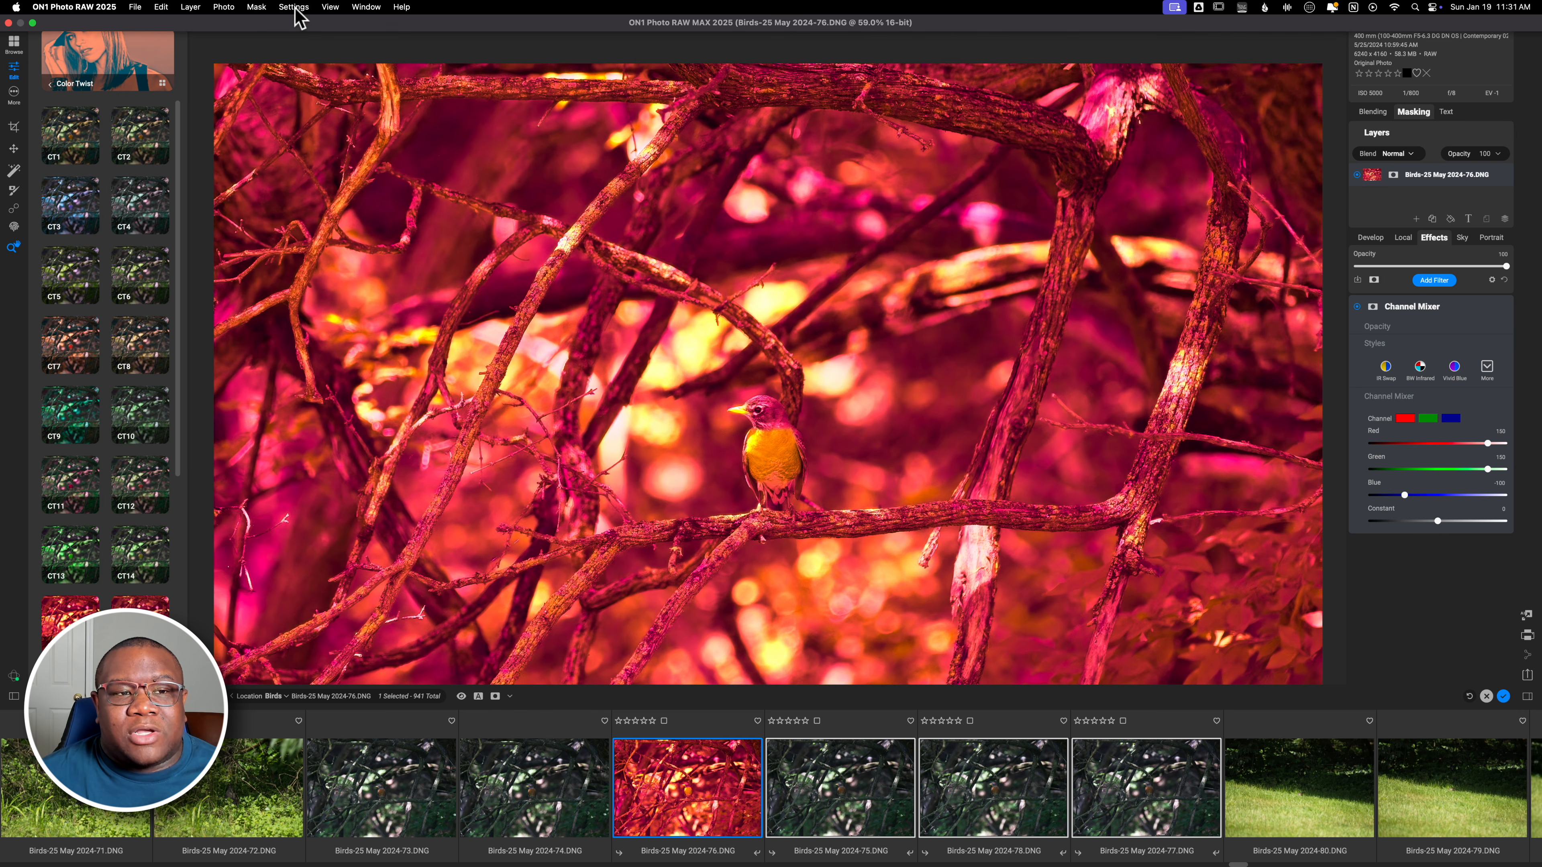
{"action": "left_click", "coordinate": [295, 7]}
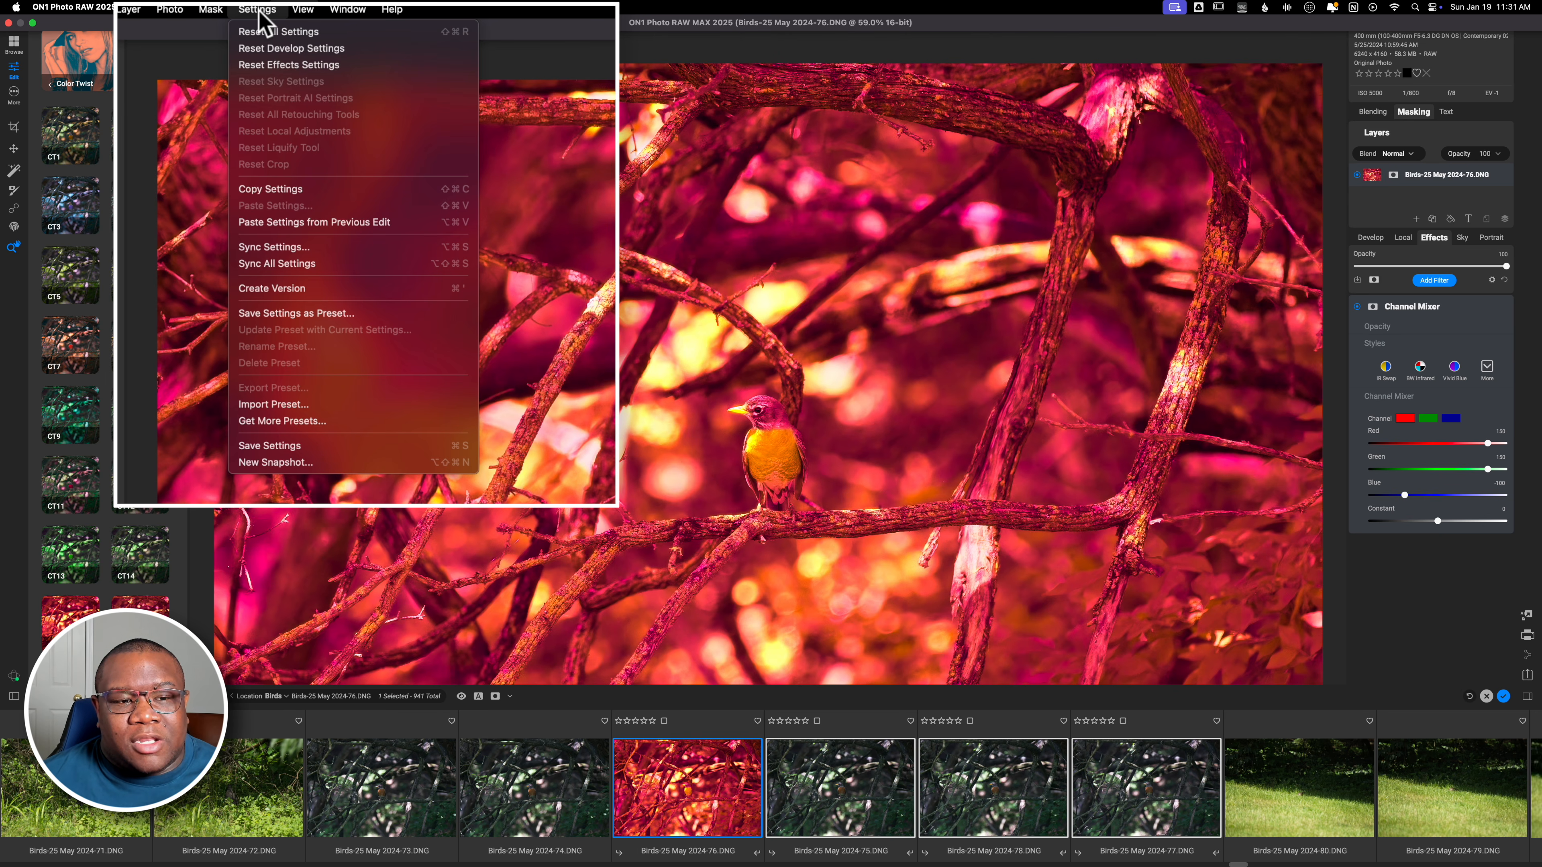
{"action": "left_click", "coordinate": [331, 246]}
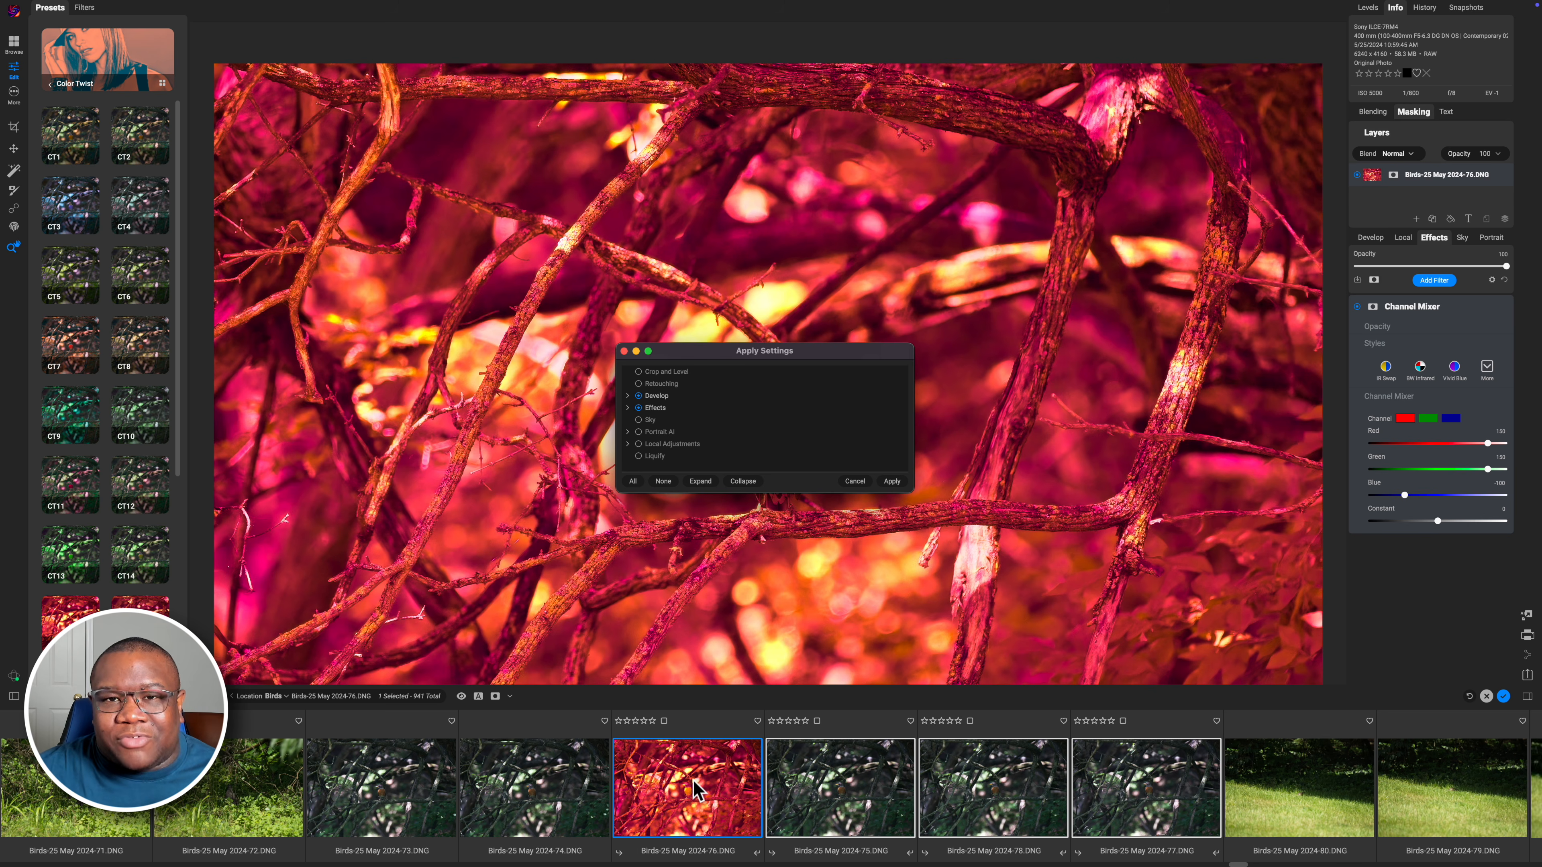
{"action": "left_click", "coordinate": [628, 396]}
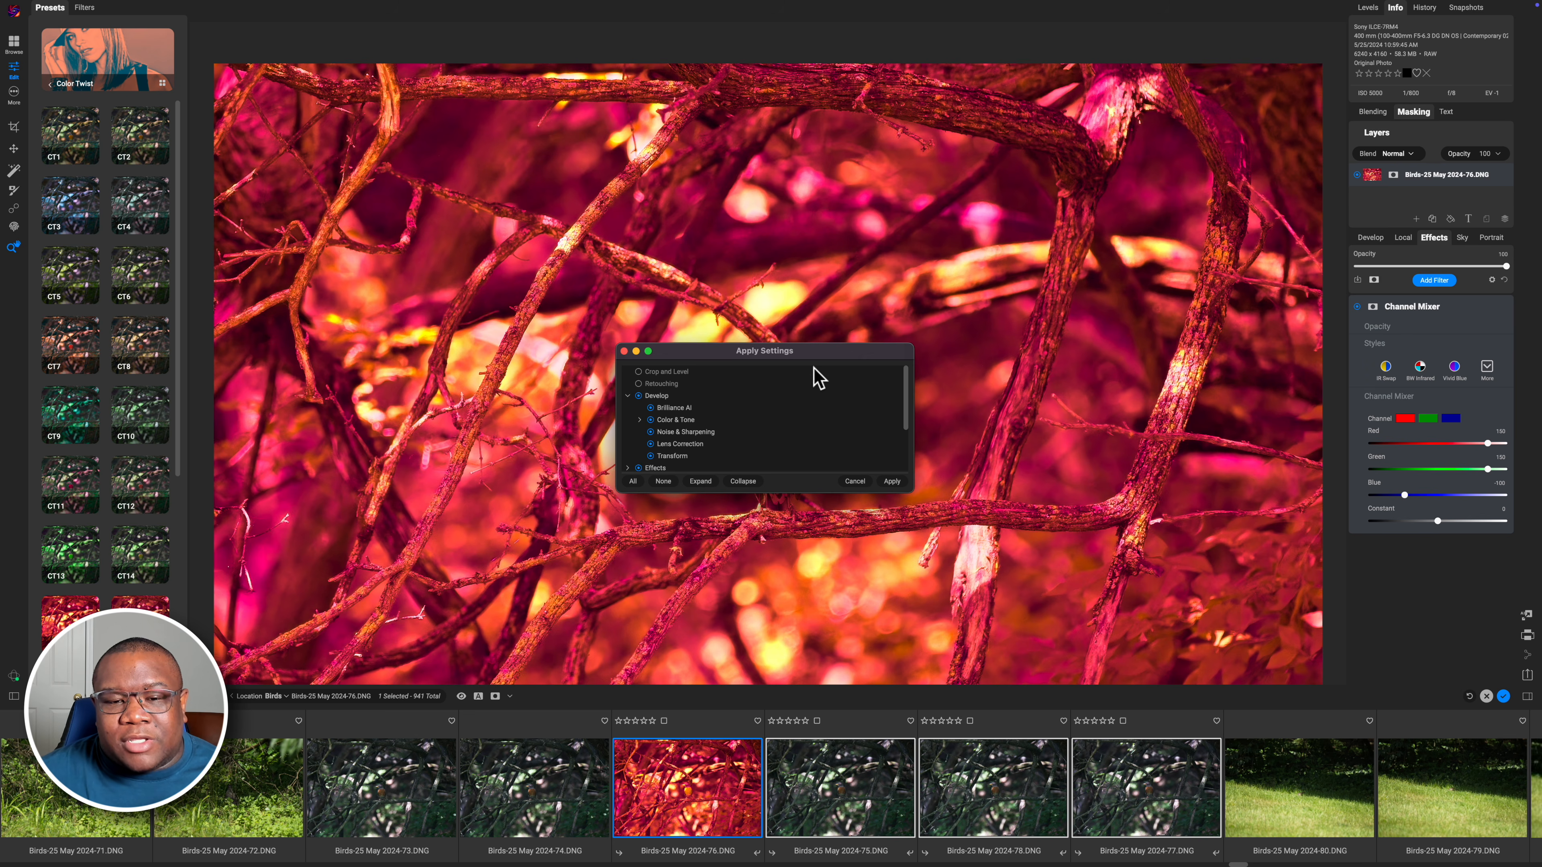
{"action": "left_click_drag", "start_coordinate": [814, 356], "coordinate": [801, 301]}
{"action": "left_click_drag", "start_coordinate": [903, 431], "coordinate": [972, 553]}
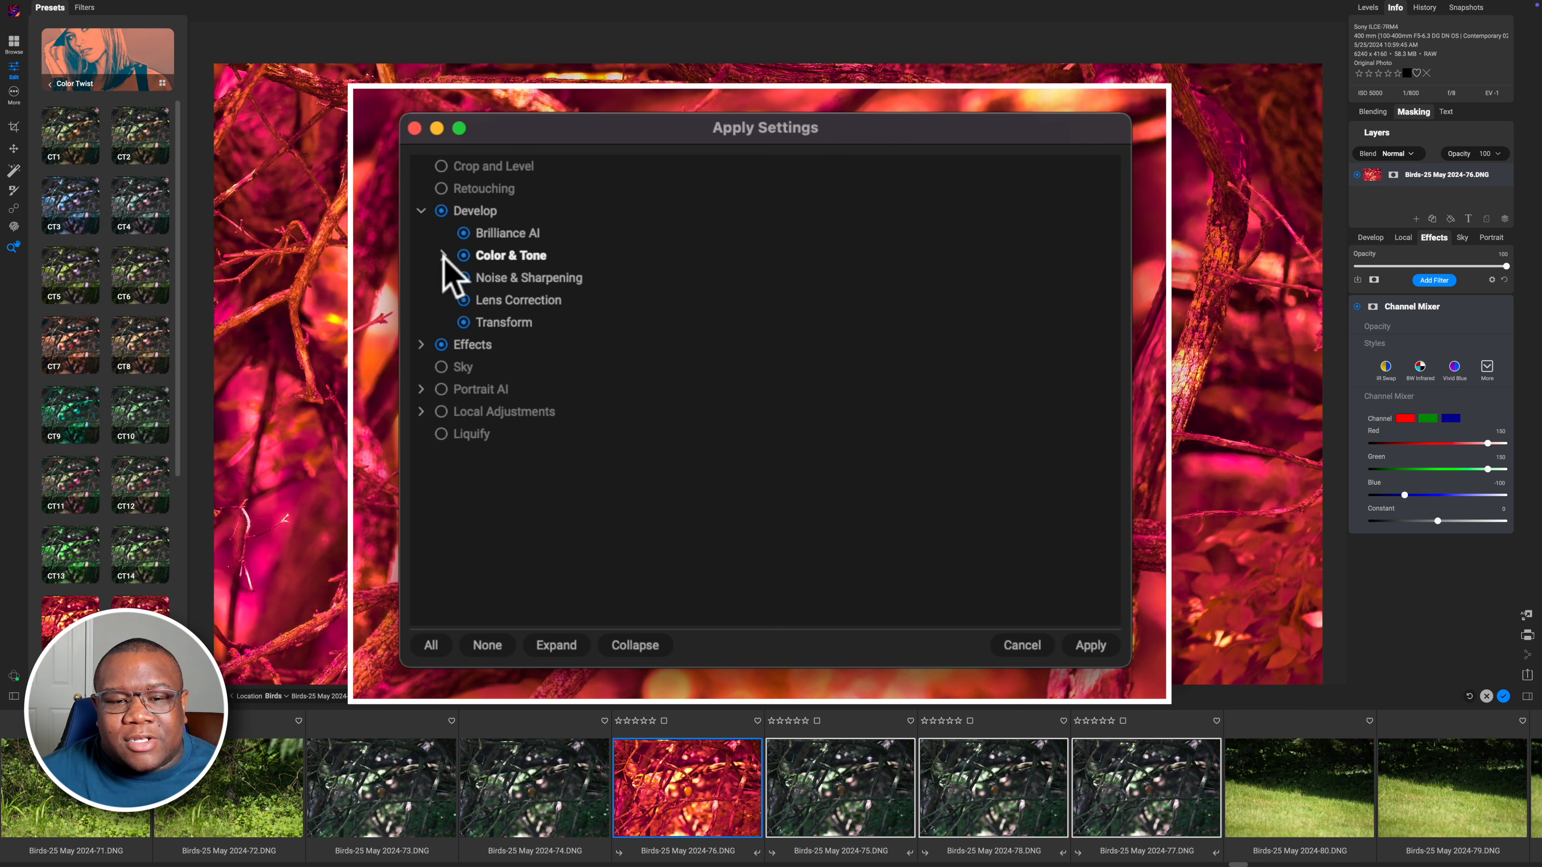
{"action": "left_click", "coordinate": [444, 255]}
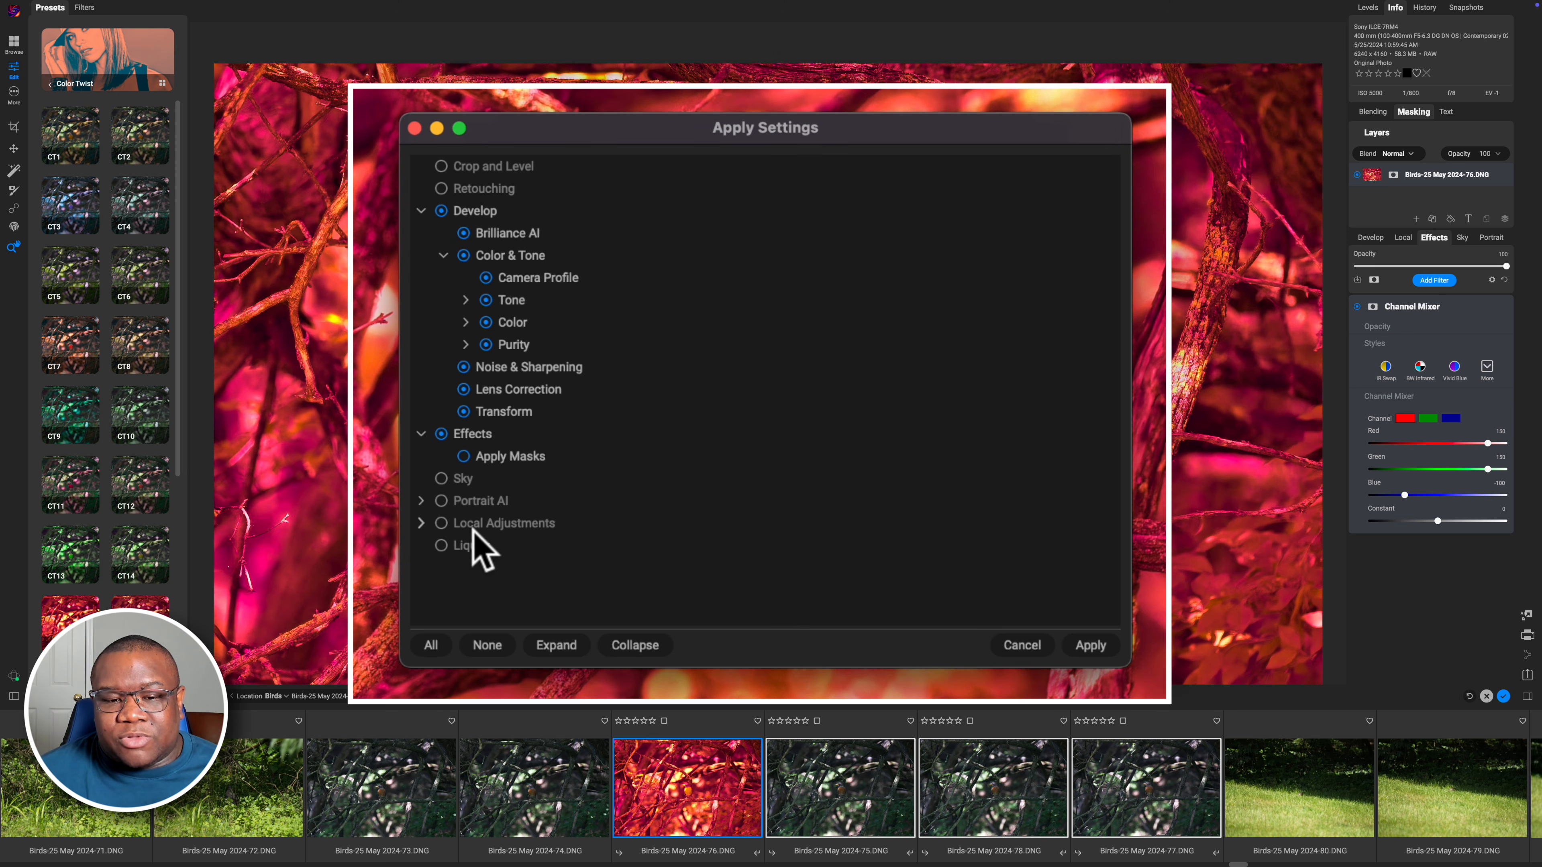
{"action": "left_click", "coordinate": [422, 522]}
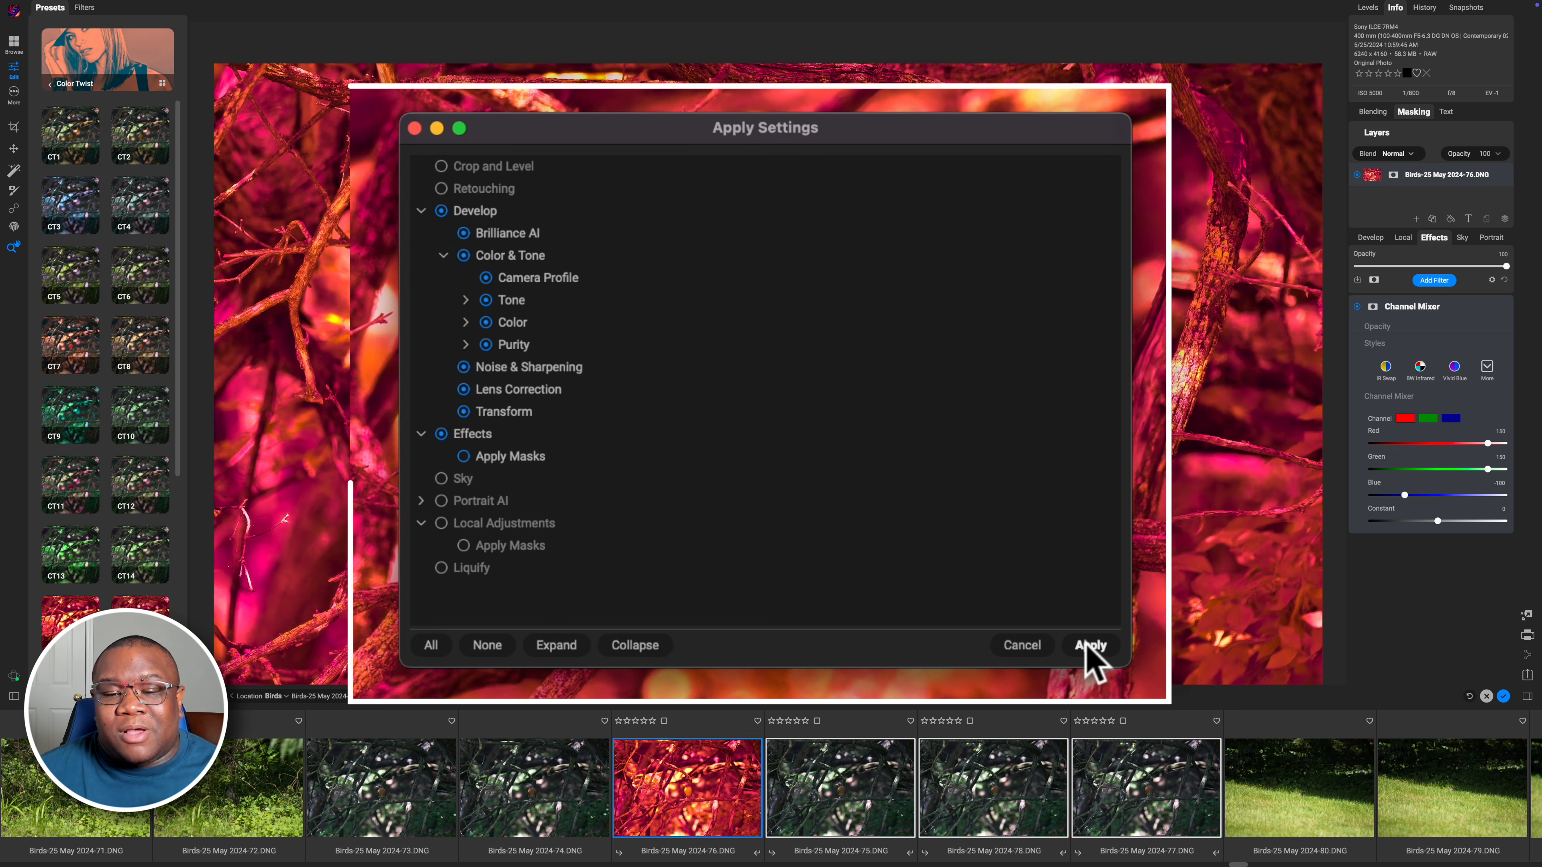
{"action": "left_click", "coordinate": [974, 569]}
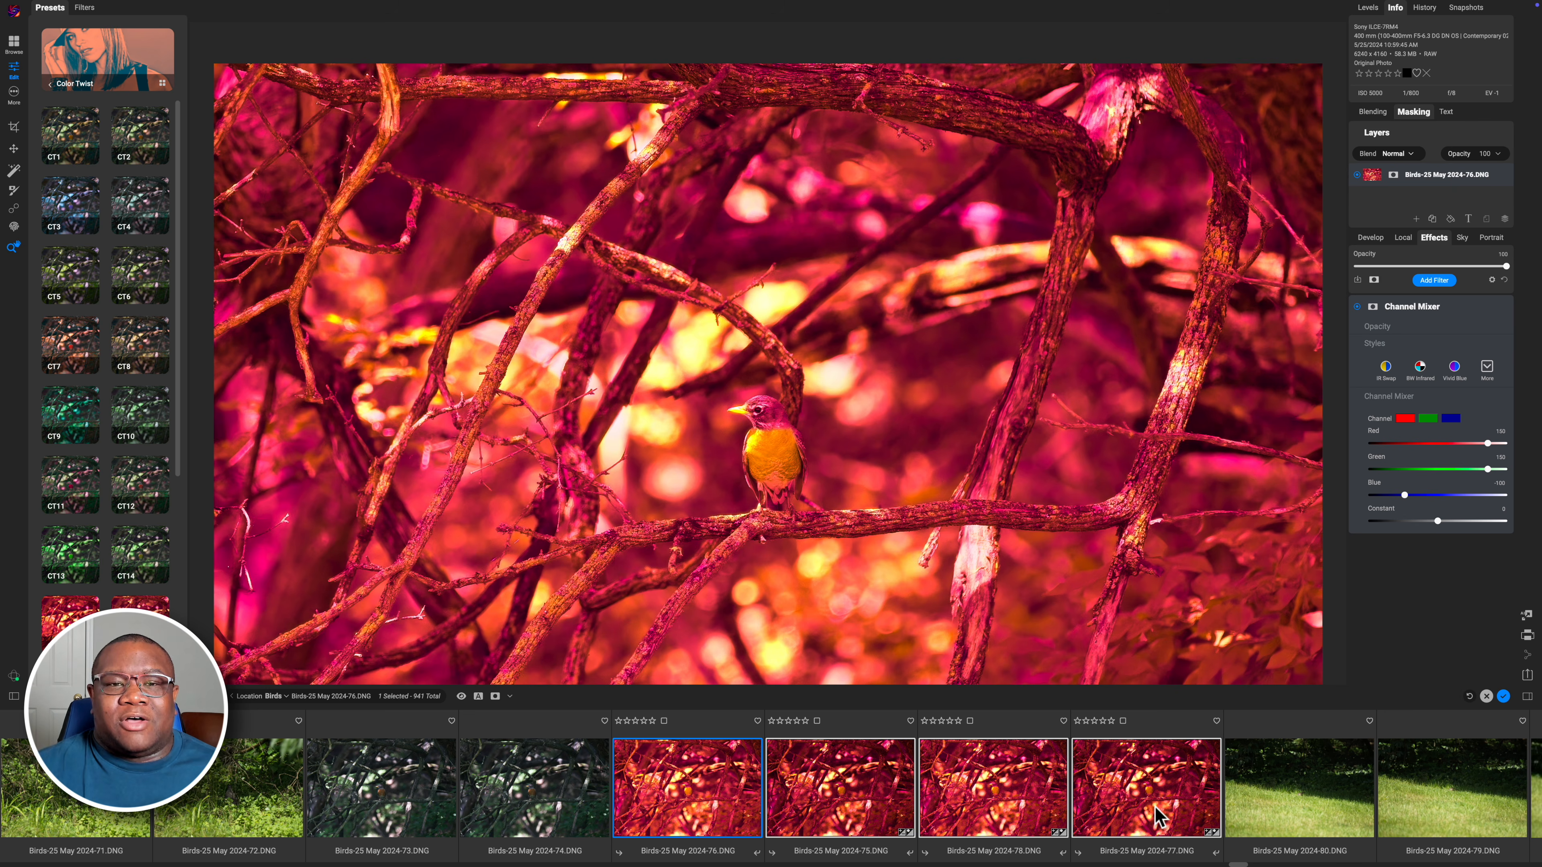
{"action": "left_click", "coordinate": [835, 801]}
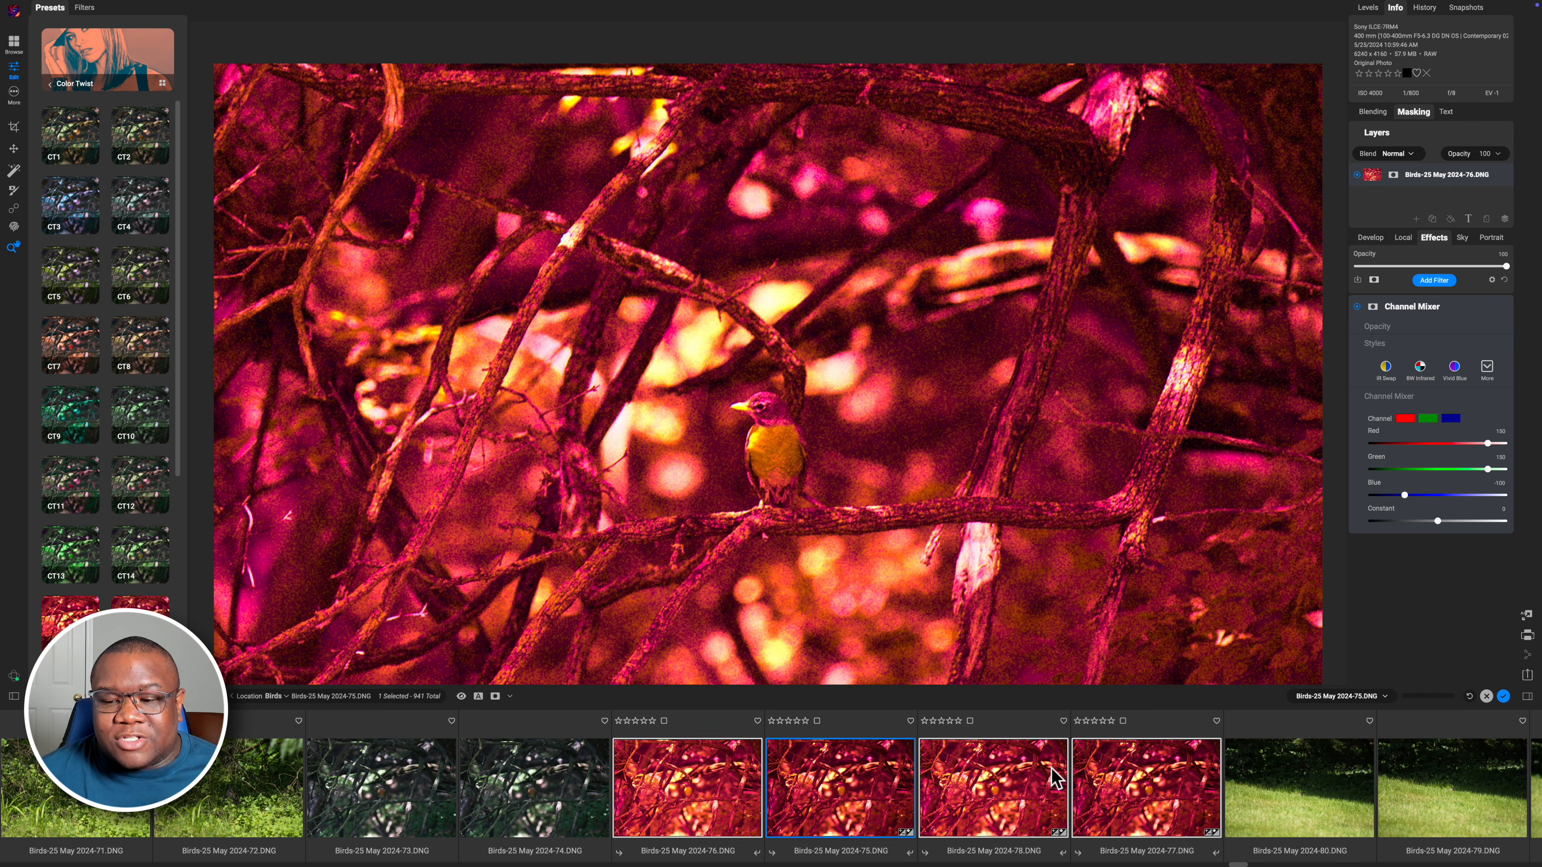